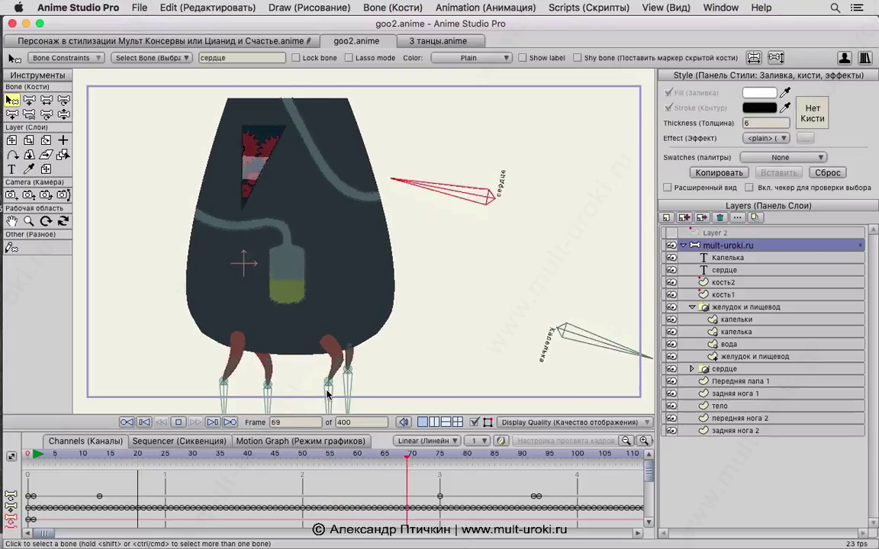
Stop playback at frame 116 and reposition the creature's leg bones with the Transform Bone tool.
key("space")
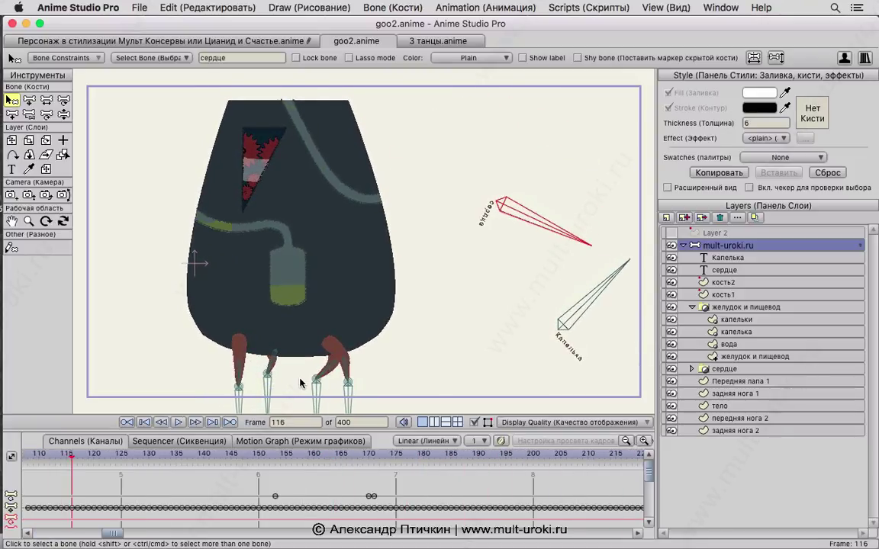
key("t")
left_click_drag(263, 366, 287, 365)
left_click_drag(347, 368, 478, 380)
left_click_drag(524, 335, 432, 360)
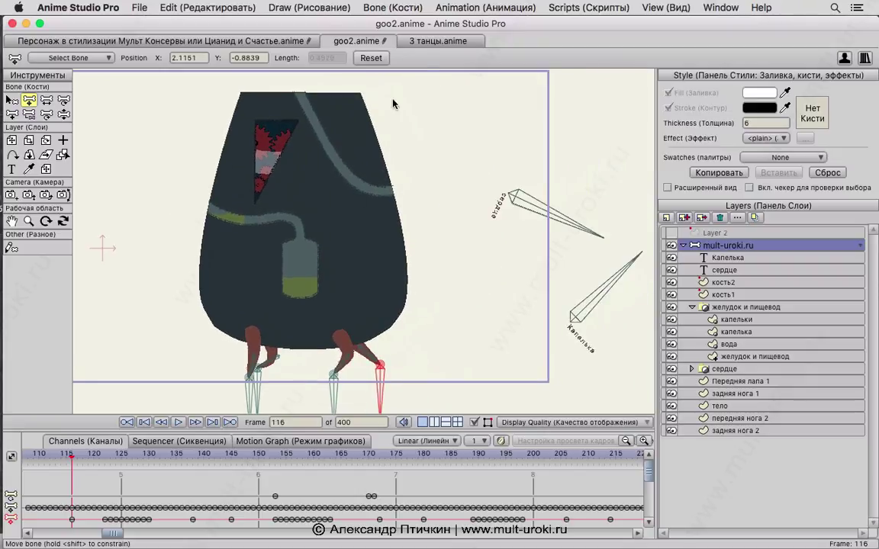
Switch to the 3 танцы.anime document and play the cat animation to examine its bone-driven motion.
left_click(439, 41)
key("space")
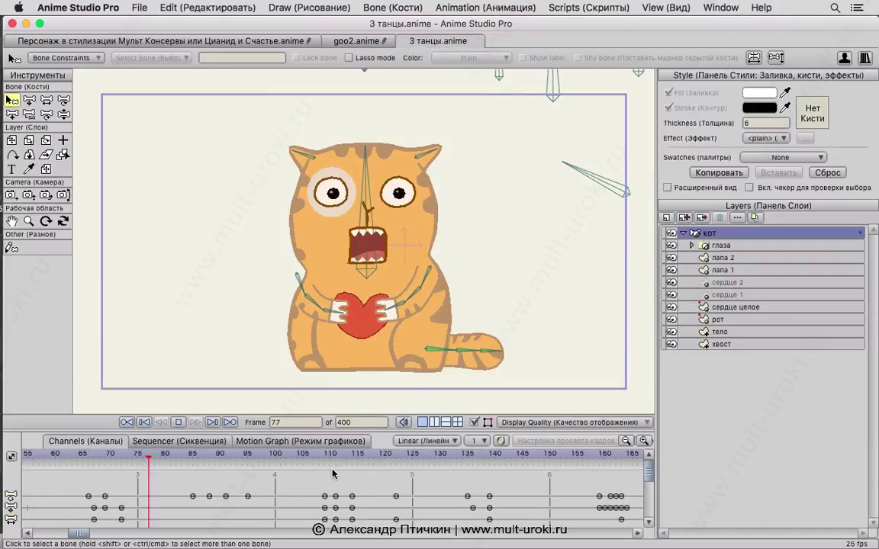
scroll(516, 300, "down", 1)
scroll(495, 276, "up", 3)
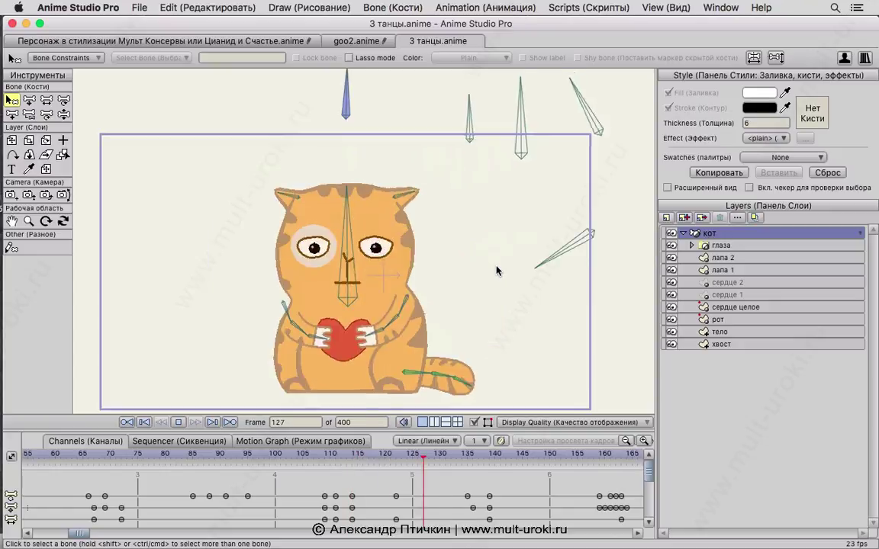
scroll(480, 294, "down", 2)
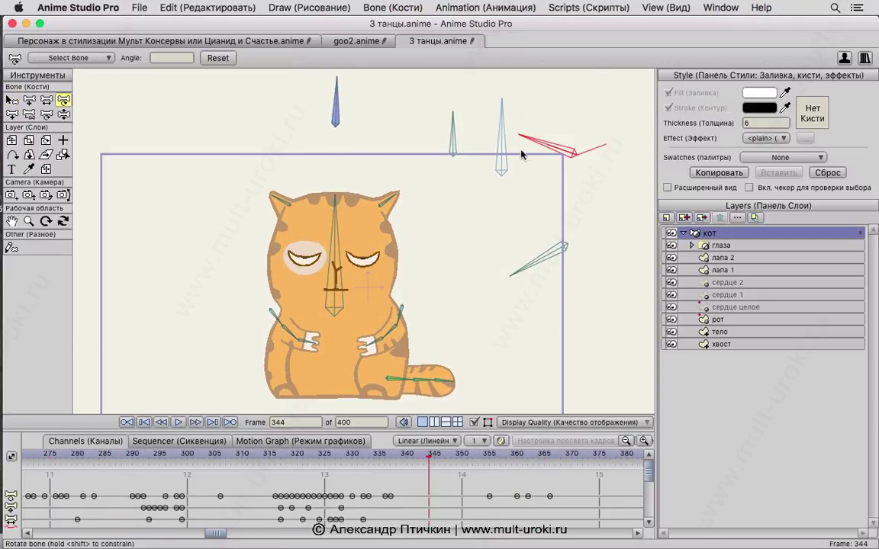
At frame 344, rotate the eyelid bone upright to open the cat's eyes, and slightly rotate the mouth bone and the blue bone above the head.
left_click_drag(522, 151, 563, 86)
mouse_move(513, 275)
left_mouse_down()
mouse_move(499, 187)
mouse_move(509, 276)
left_mouse_up()
mouse_move(337, 111)
left_mouse_down()
mouse_move(302, 78)
mouse_move(229, 130)
mouse_move(389, 122)
mouse_move(381, 116)
mouse_move(291, 157)
mouse_move(379, 108)
mouse_move(339, 88)
mouse_move(336, 114)
left_mouse_up()
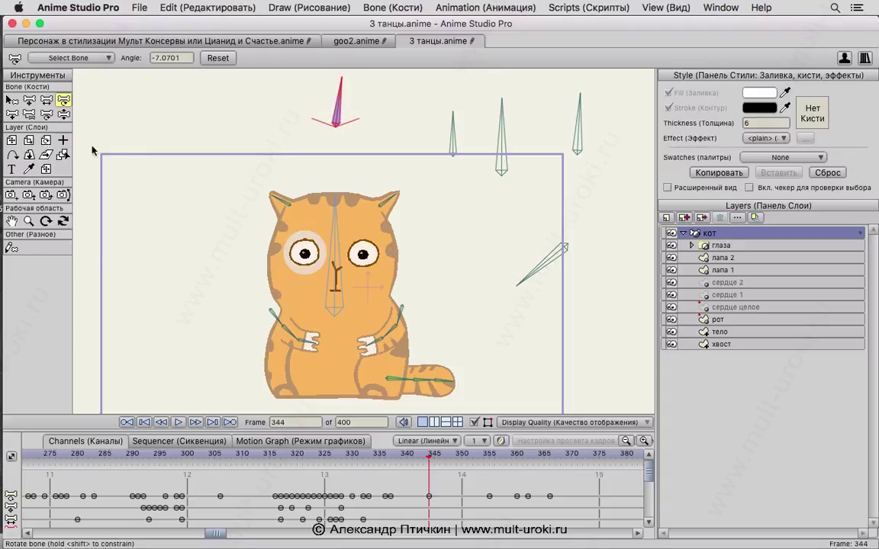
Move the tall control bone between the small bone and the eyelid bone to re-aim the cat's gaze.
left_click(29, 100)
scroll(473, 138, "down", 2)
mouse_move(486, 164)
left_mouse_down()
mouse_move(475, 163)
mouse_move(477, 139)
mouse_move(487, 154)
left_mouse_up()
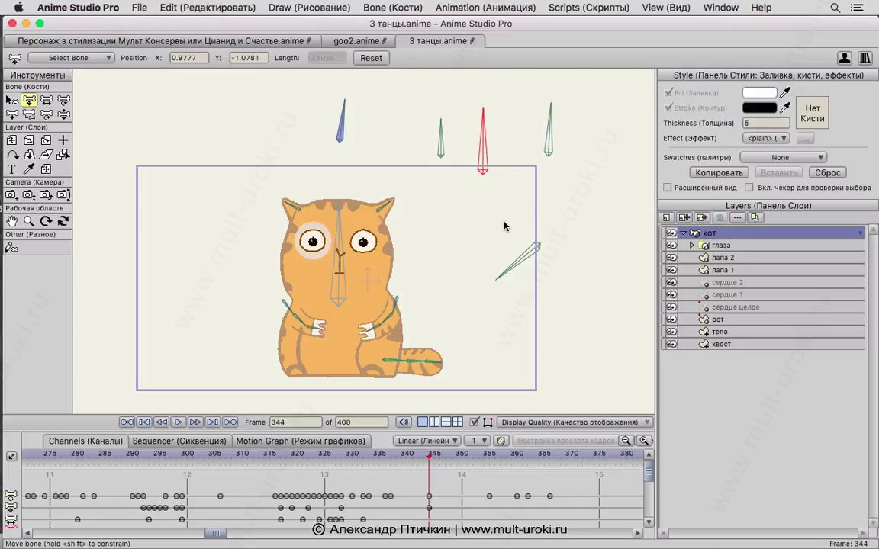
Rotate the mouth bone to open the cat's toothed mouth and the eyelid bone to half-close its eyes.
key("r")
left_click_drag(502, 227, 480, 189)
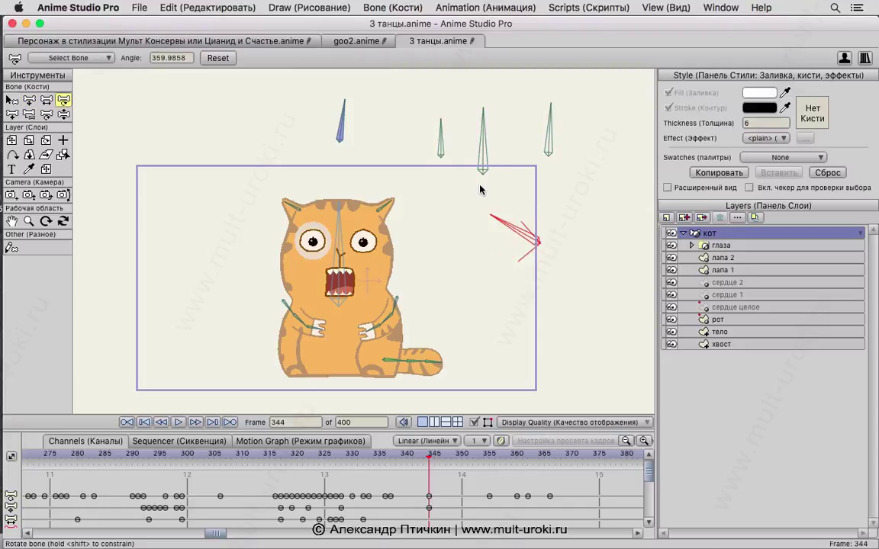
left_click_drag(549, 128, 482, 105)
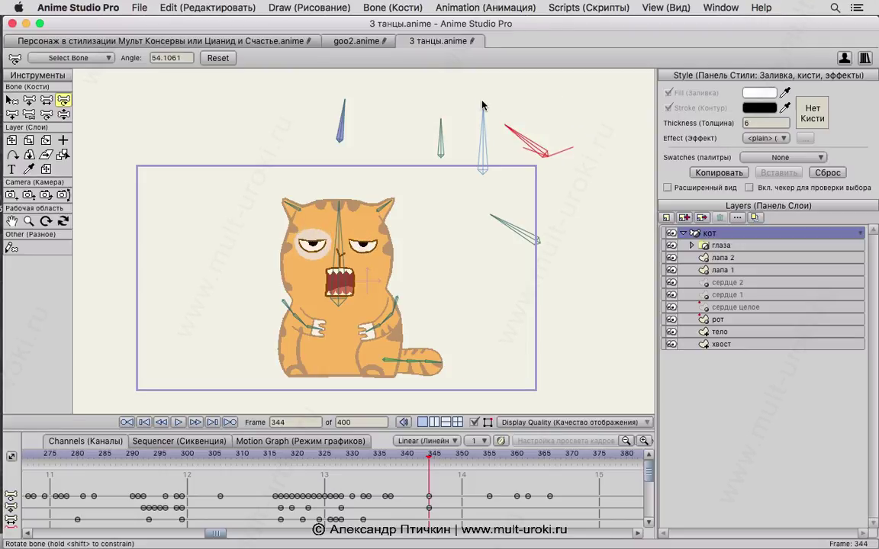
Create a new document and confirm its project settings at 1920x1080 and 25 frames per second.
left_click(140, 7)
left_click(174, 24)
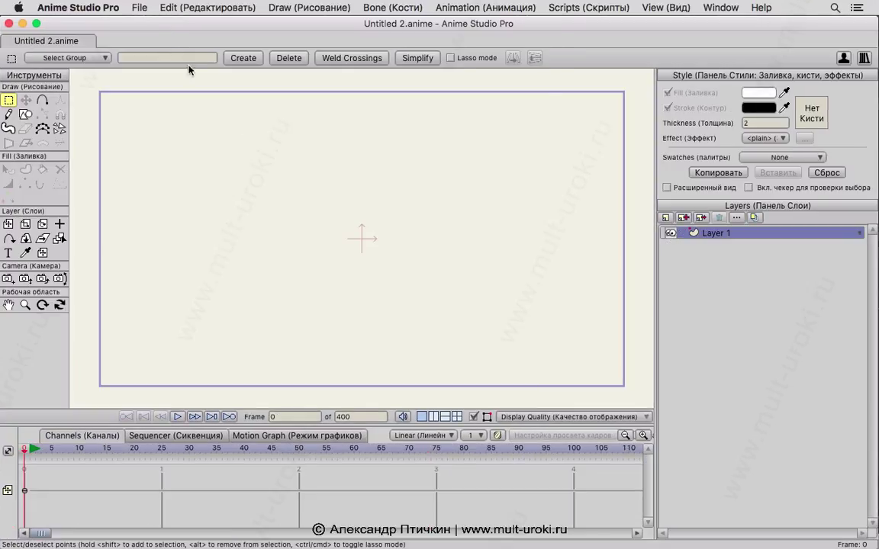
left_click(140, 7)
left_click(204, 218)
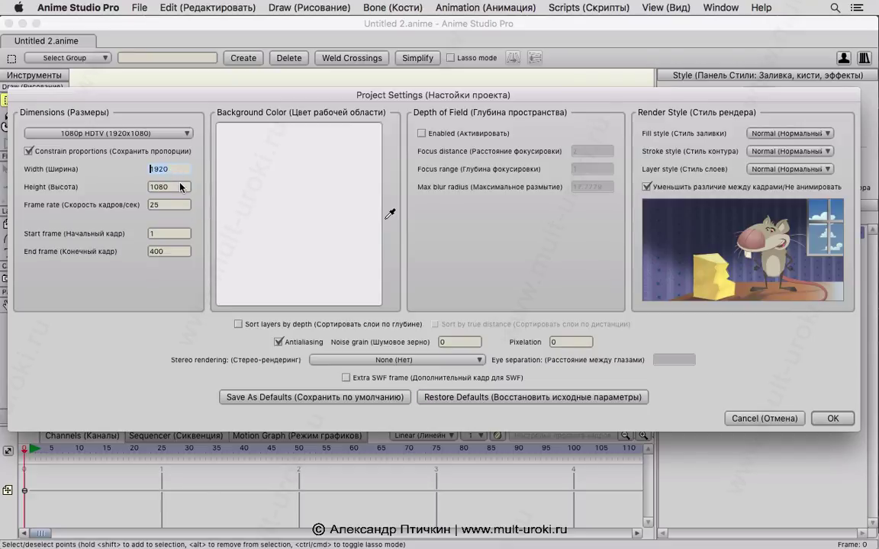
left_click_drag(156, 205, 132, 204)
left_click(833, 419)
Try enabling GPU acceleration in the display quality settings and turn it off again.
left_click(601, 422)
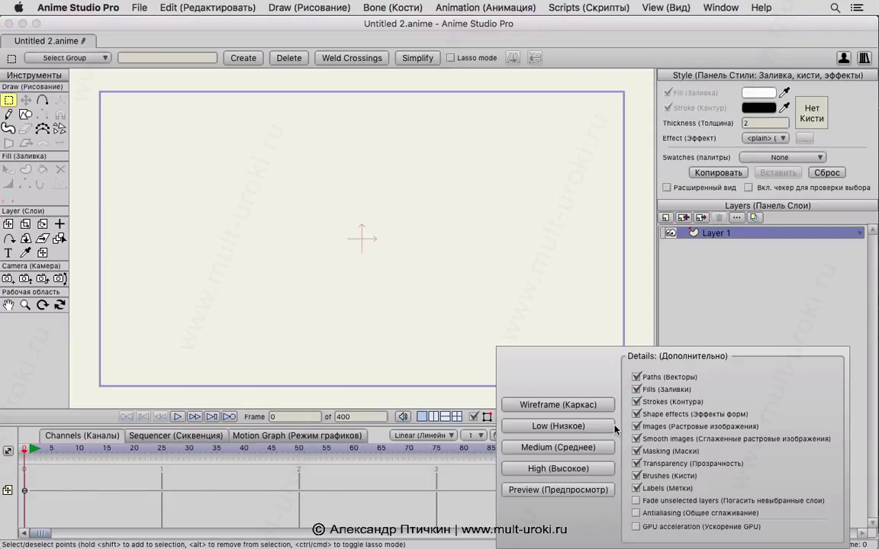
left_click(576, 470)
left_click(635, 427)
left_click(636, 489)
left_click(636, 527)
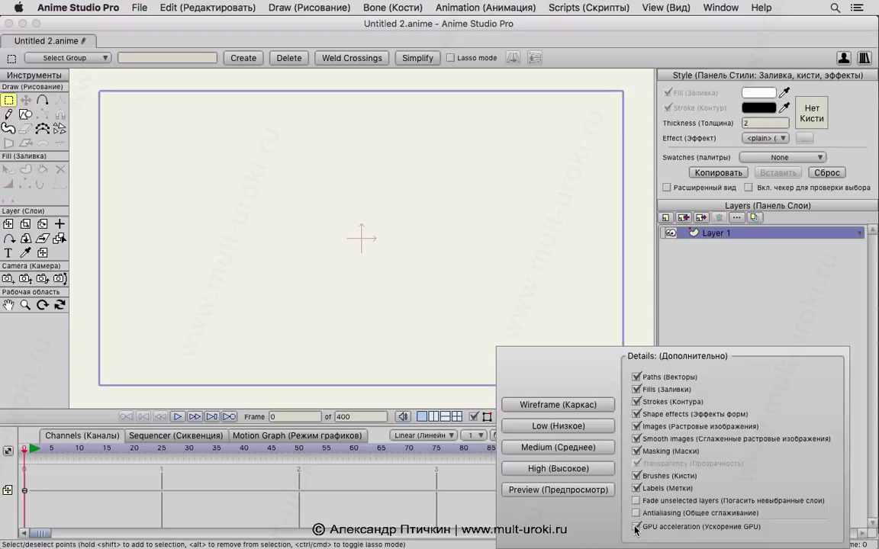
left_click(636, 527)
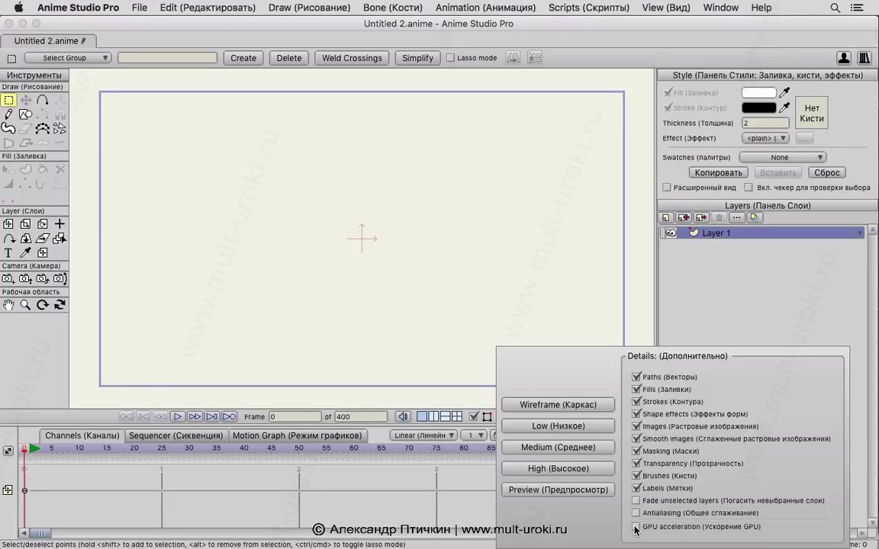
left_click(458, 482)
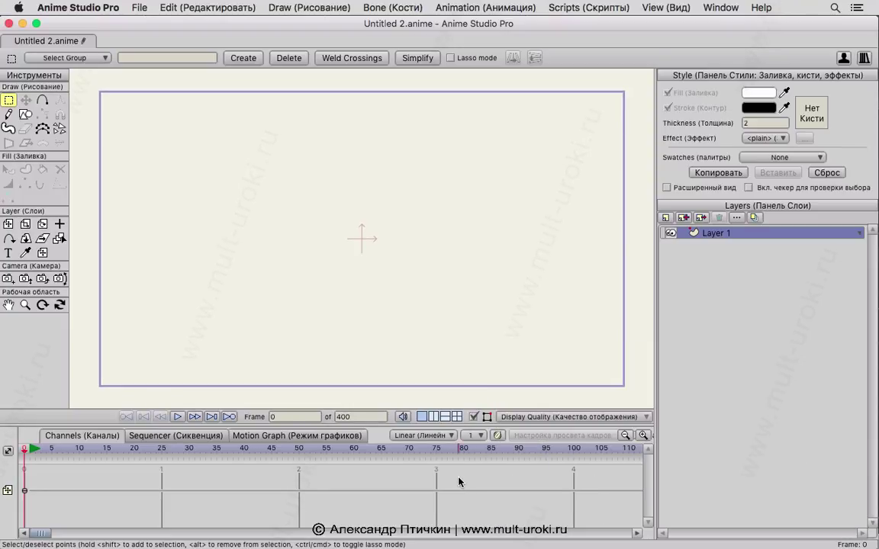
Rename the Layer 1 layer as тело.
double_click(718, 238)
type("тело")
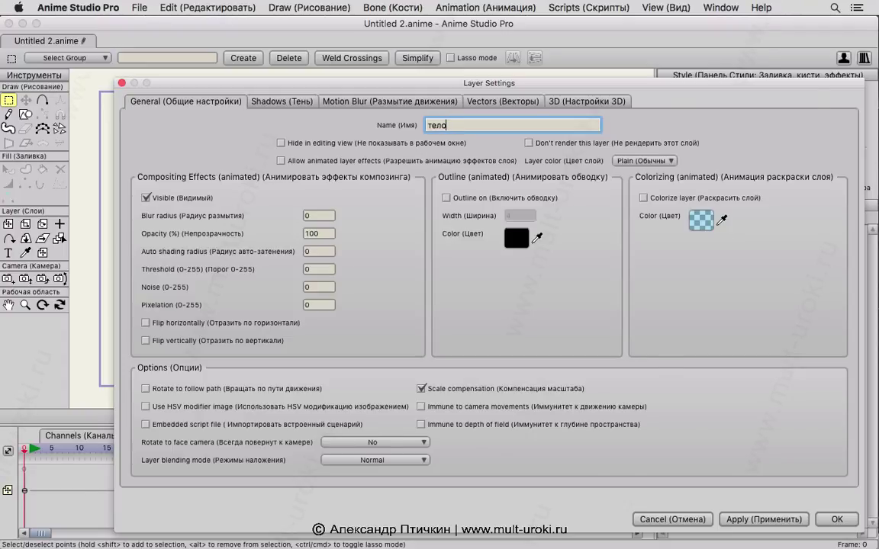
key("Return")
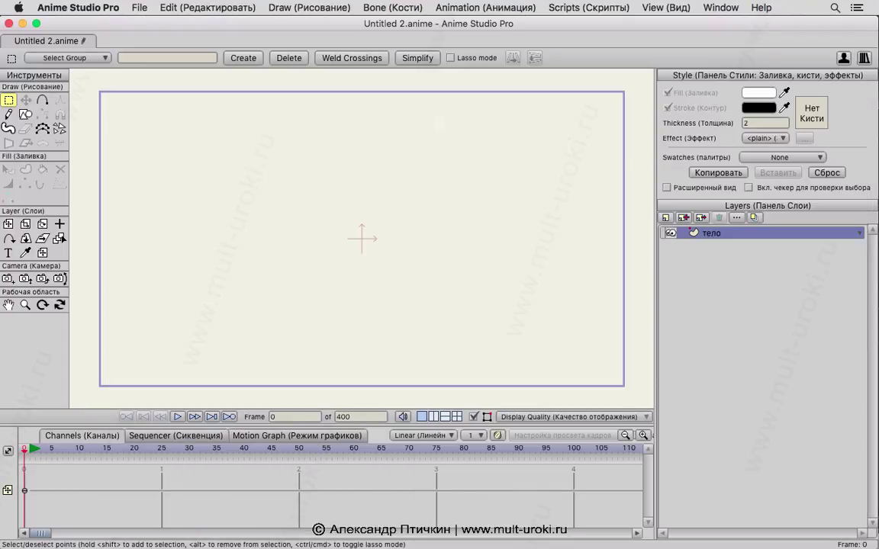
Draw a vertical line left of the canvas centre with Add Point and make it a shape with a stroke thickness of 20.
left_click(42, 102)
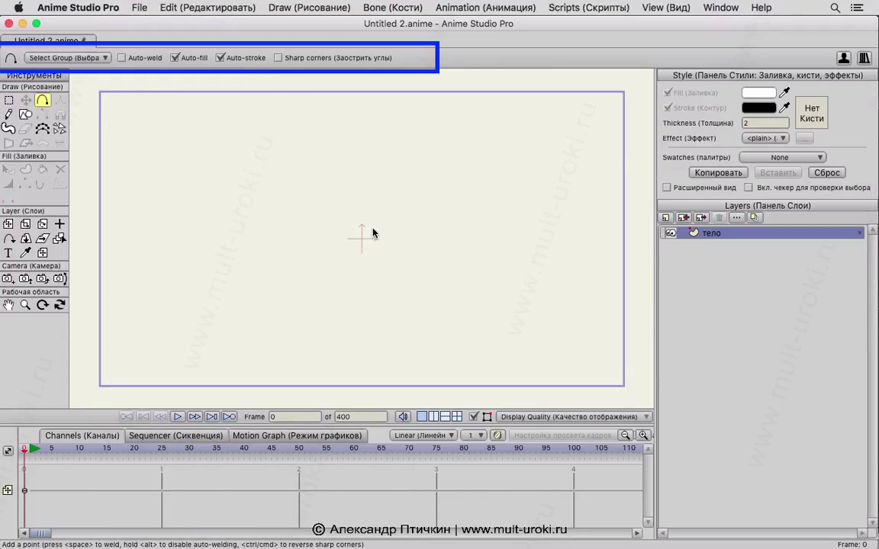
mouse_move(323, 133)
left_mouse_down()
mouse_move(326, 286)
mouse_move(322, 280)
left_mouse_up()
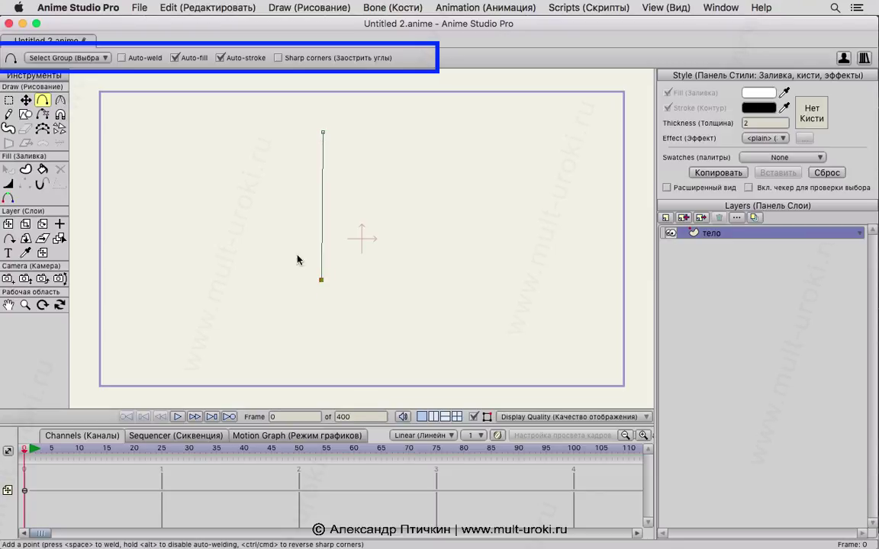
left_click(25, 170)
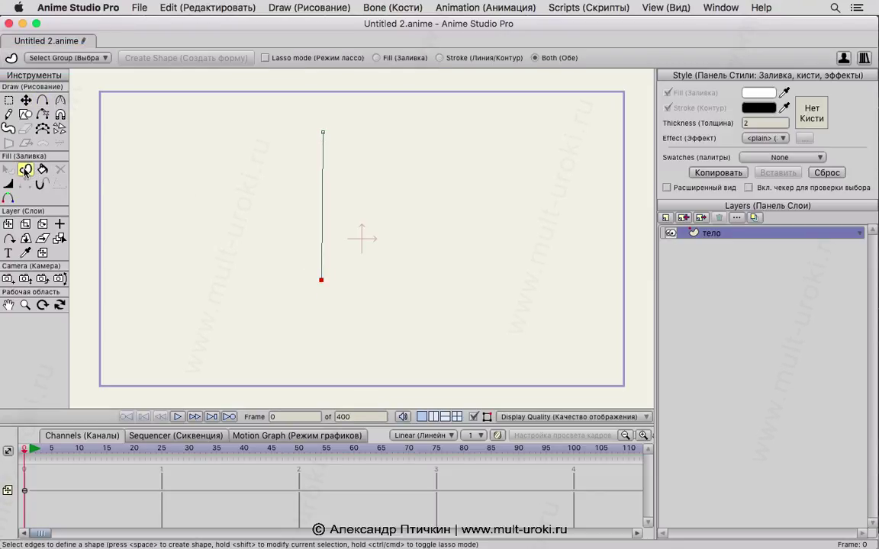
left_click_drag(381, 112, 281, 303)
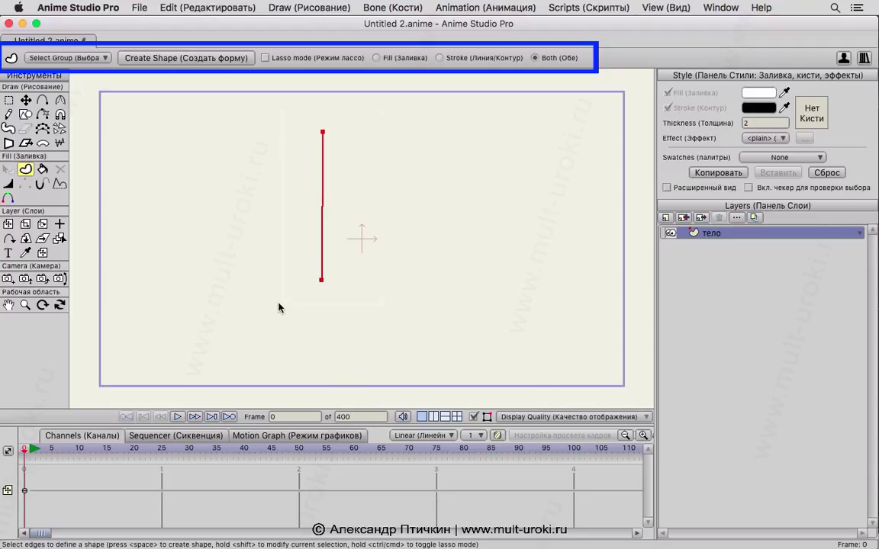
left_click(214, 58)
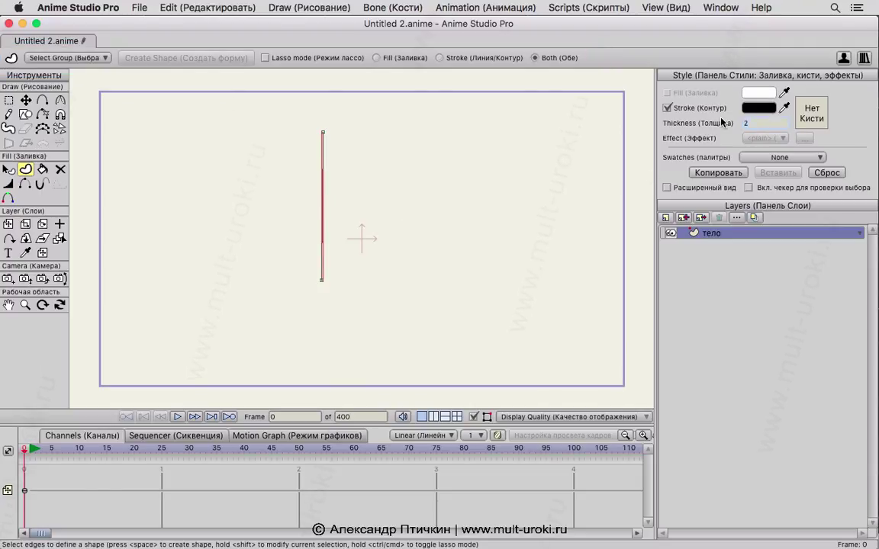
type("0")
key("Return")
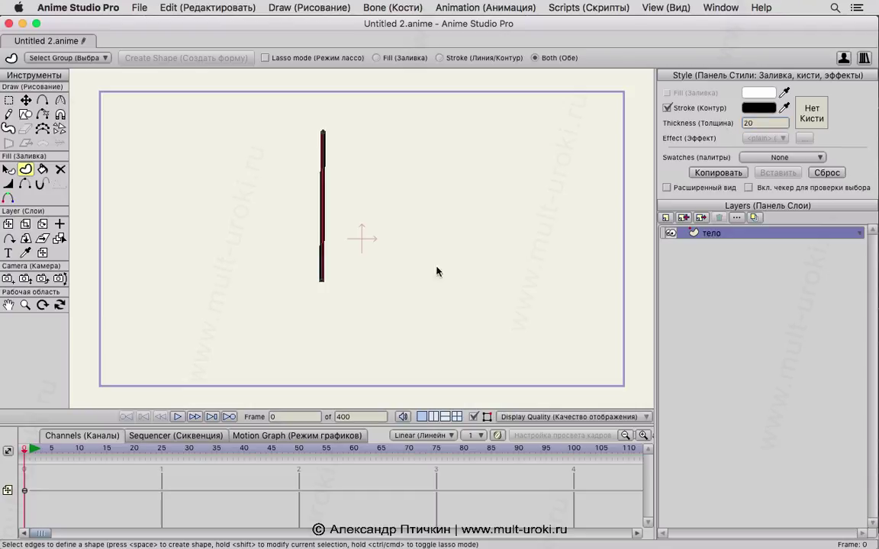
Deselect the vertical line's shape and set the default stroke thickness to 60.
left_click(26, 99)
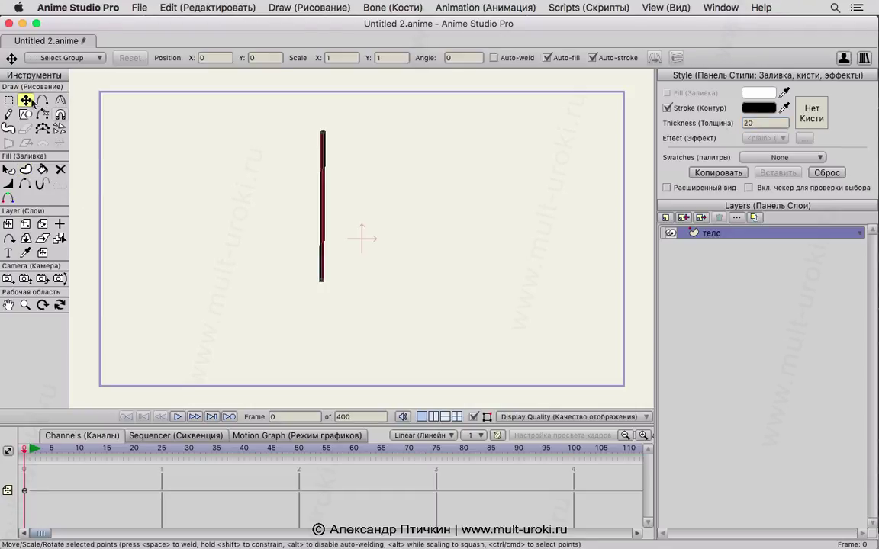
left_click(189, 198)
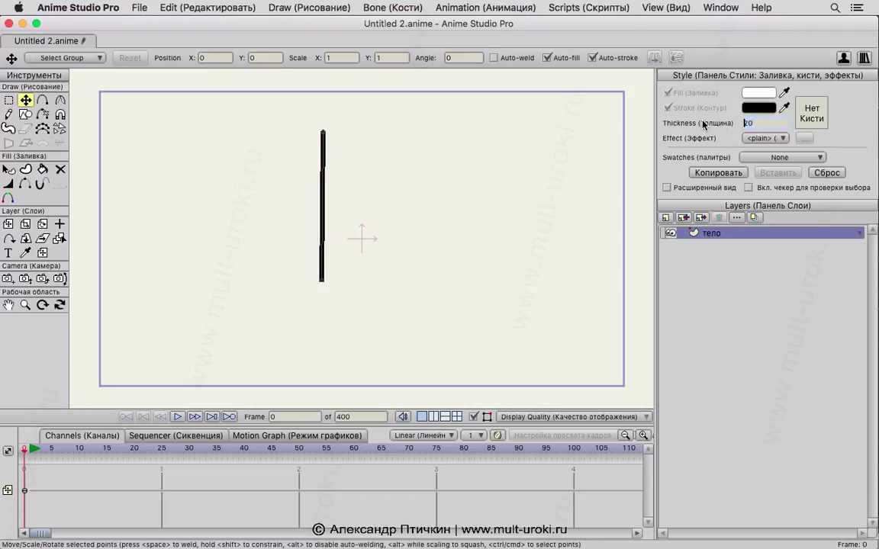
type("60")
key("Return")
Select the vertical line's shape, try a stroke thickness of 50, and set it to 30.
left_click(8, 169)
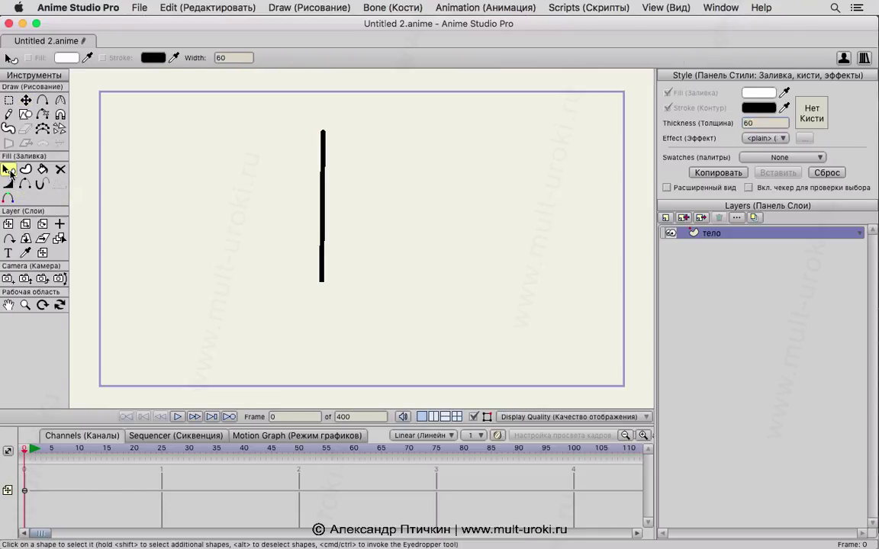
left_click(324, 217)
left_click(774, 123)
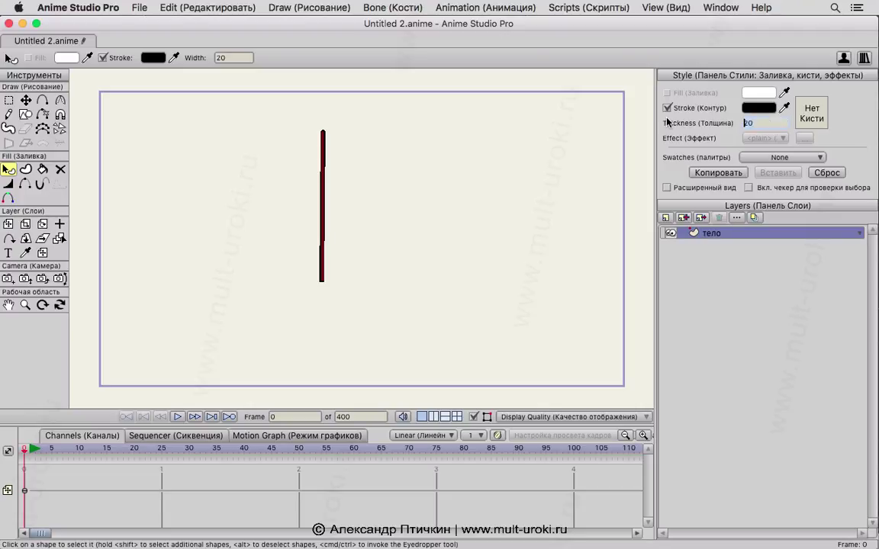
type("50")
key("Return")
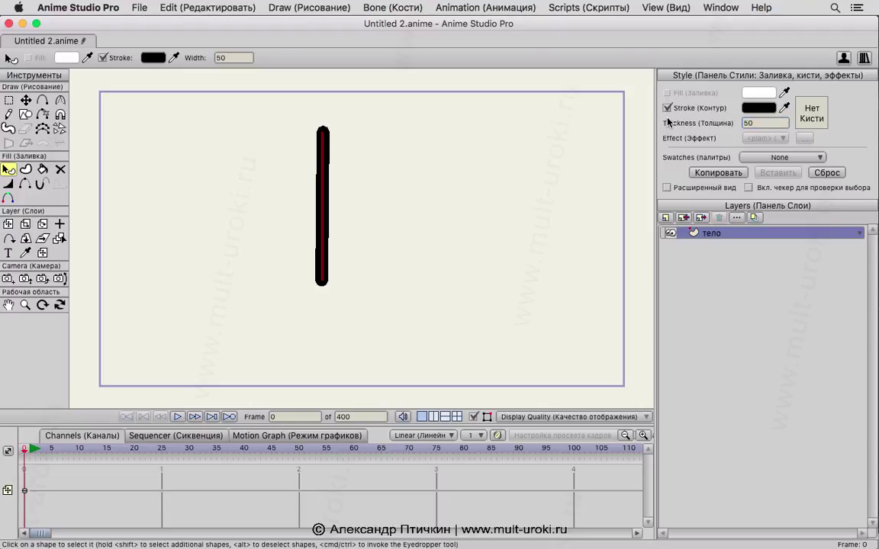
left_click(760, 125)
type("30")
key("Return")
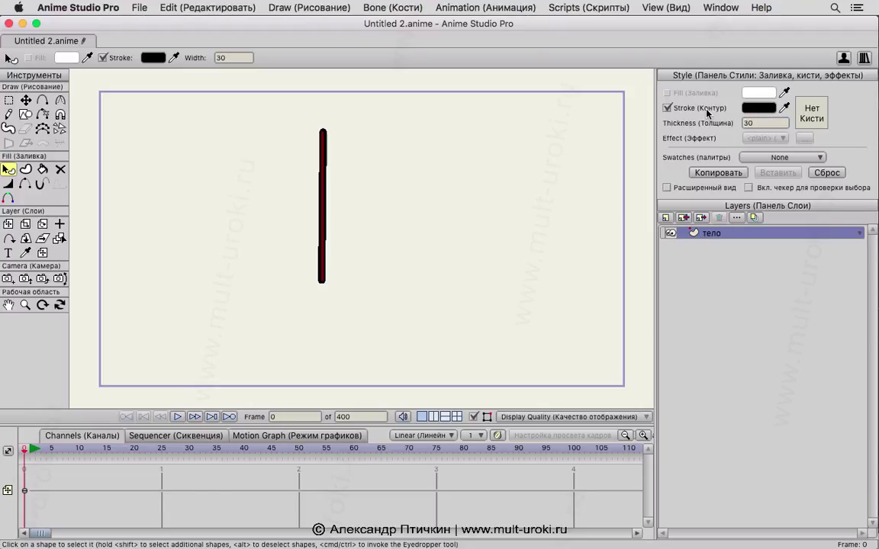
Add a new vector layer named рука 1 above the тело layer.
left_click(665, 220)
left_click(679, 227)
type("рука ")
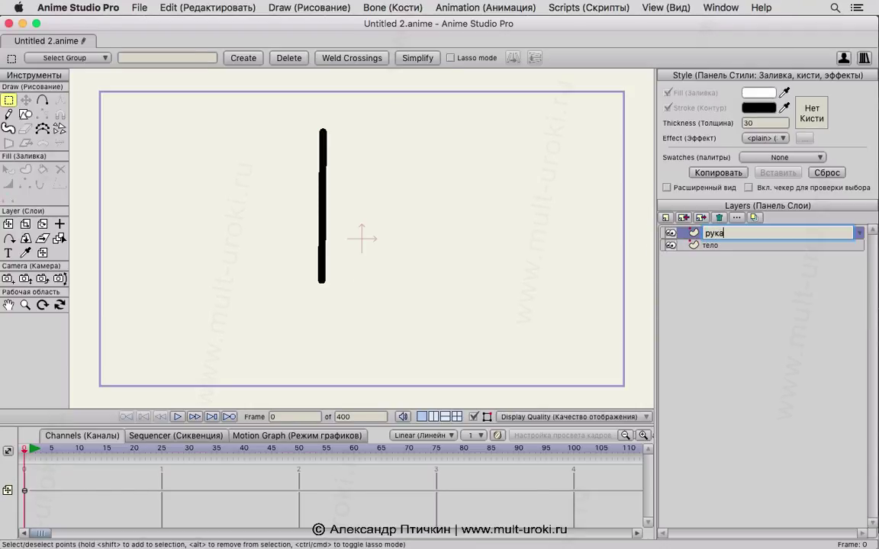
type("1")
key("Return")
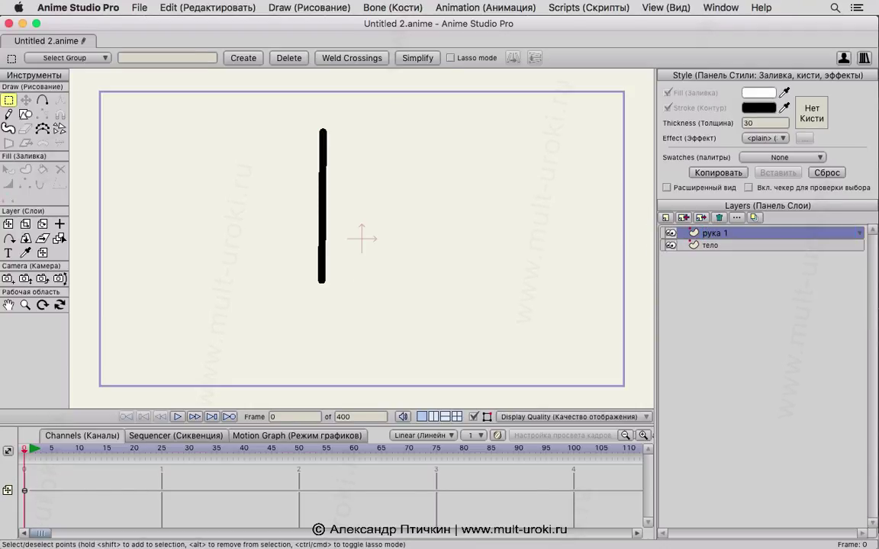
Draw a slanted arm line down and outward from the top of the body and create a stroked shape from it.
left_click(42, 100)
mouse_move(321, 131)
left_mouse_down()
mouse_move(344, 196)
mouse_move(352, 194)
left_mouse_up()
left_click(25, 169)
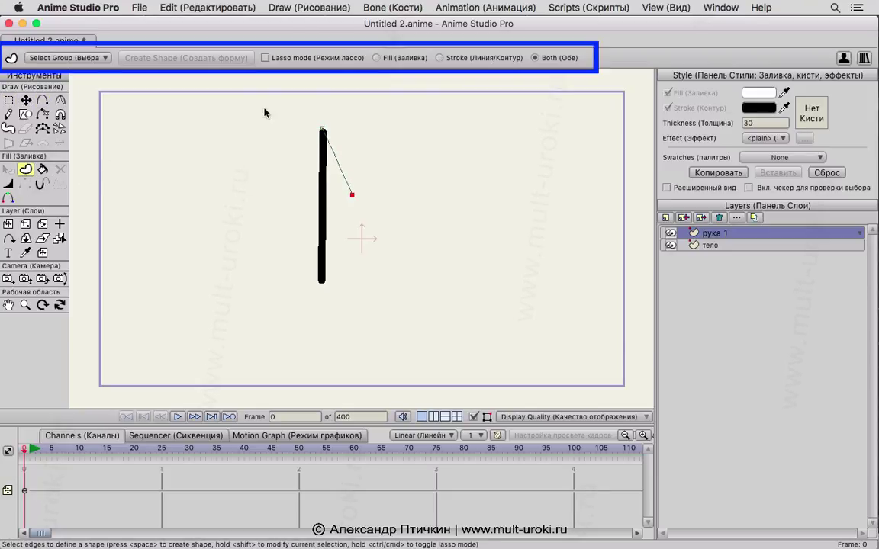
left_click_drag(269, 108, 380, 212)
left_click(223, 59)
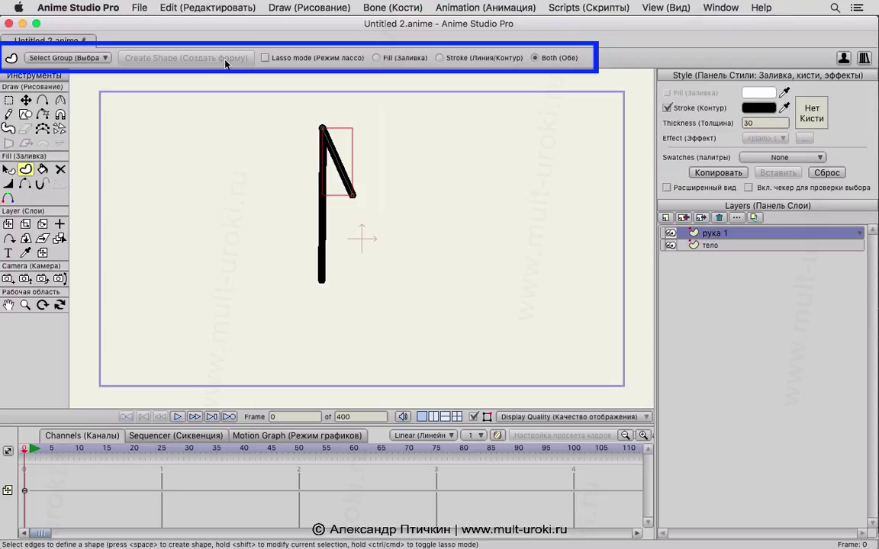
Duplicate the рука 1 layer as рука 2, flip it horizontally and place it as the opposite arm at the body's top.
left_click(684, 219)
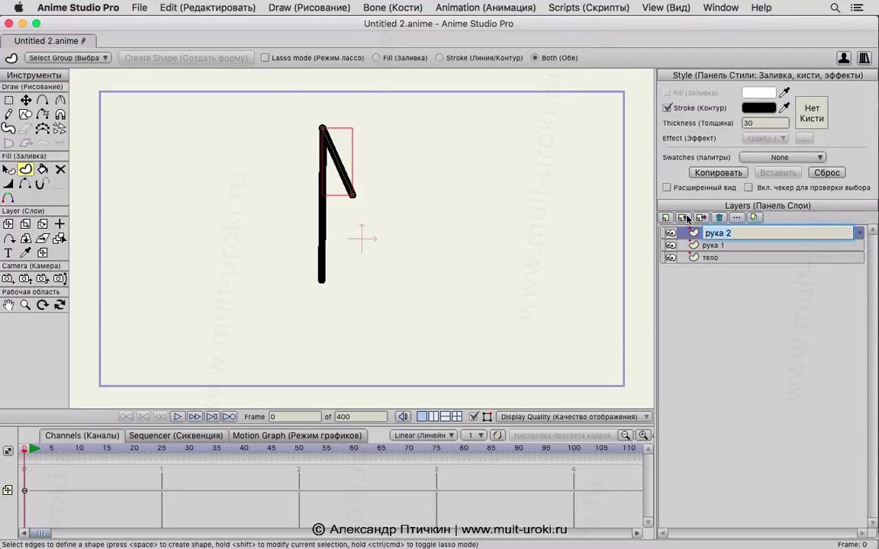
left_click(43, 254)
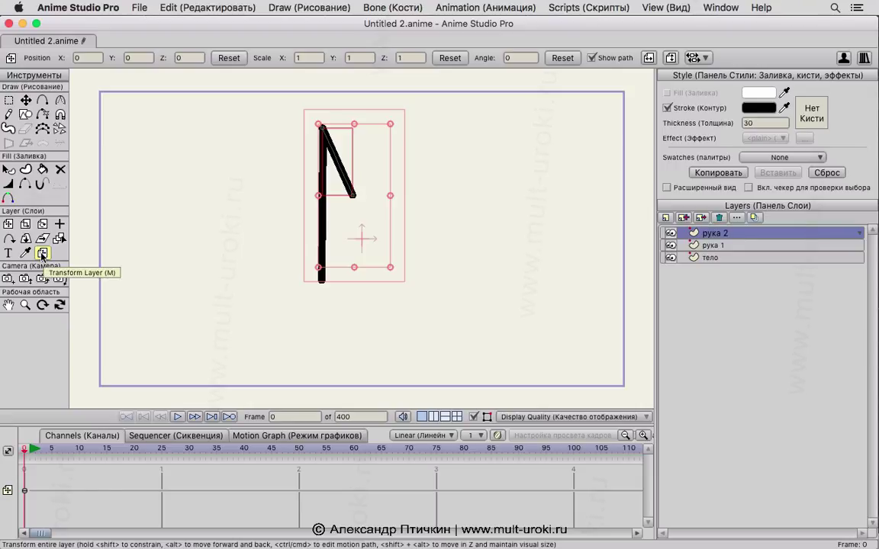
left_click(647, 59)
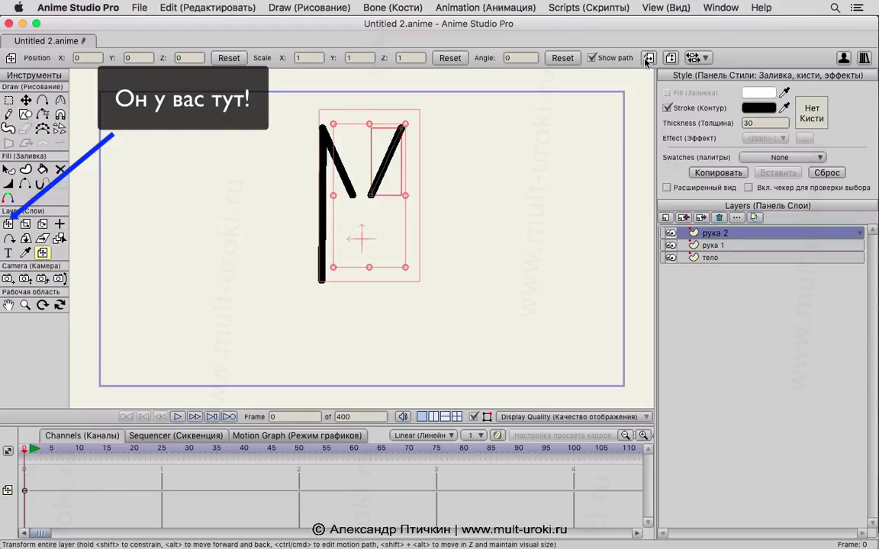
left_click_drag(387, 167, 307, 166)
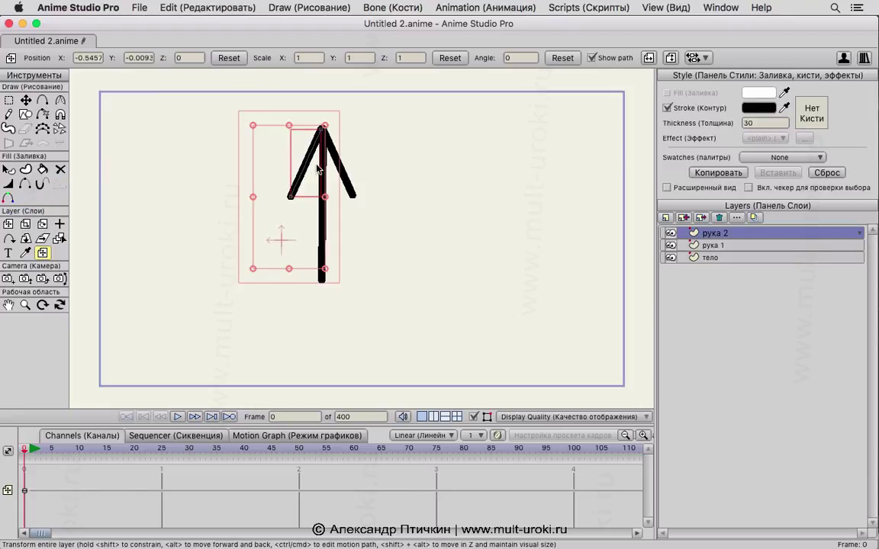
Duplicate the рука 2 layer and name the copy нога 2.
left_click(692, 231)
type("но")
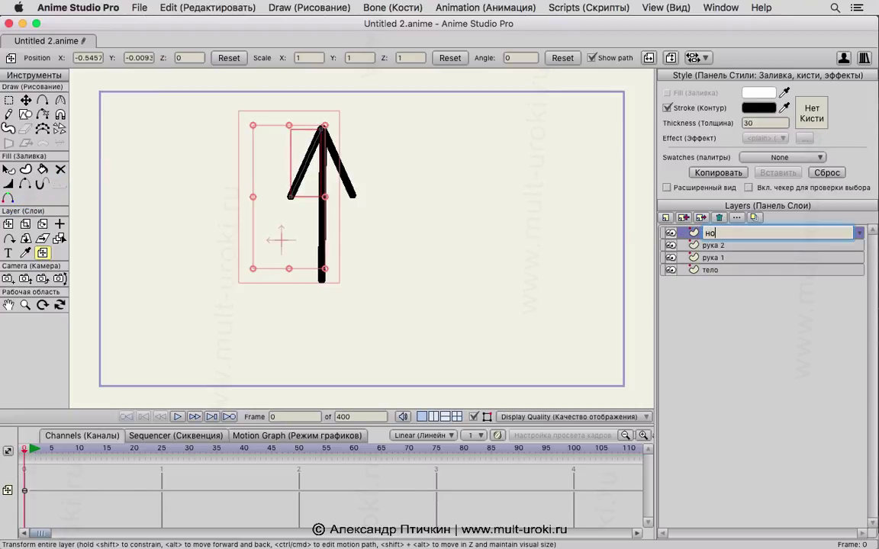
type("га 2")
key("Return")
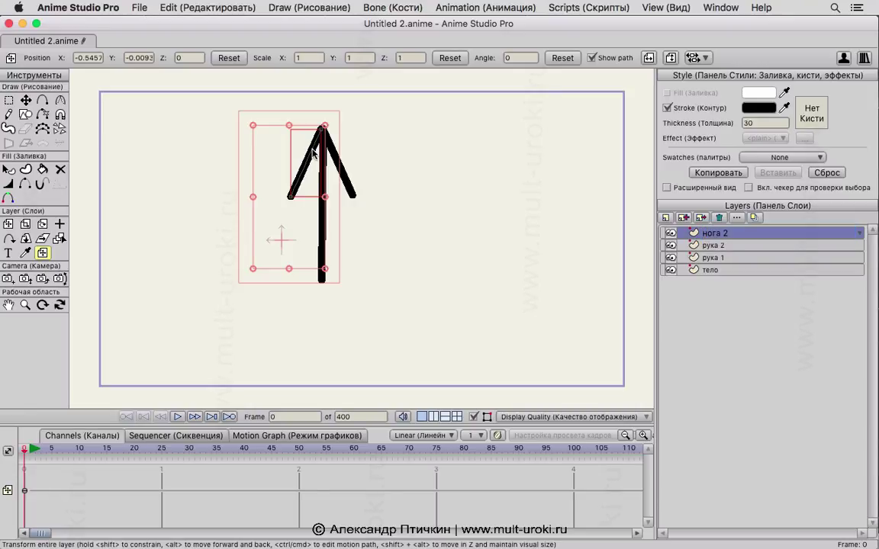
Move the нога 2 line to the lower end of the body and lengthen it by pulling its free end down and outward.
left_click_drag(293, 186, 312, 305)
left_click_drag(377, 304, 382, 264)
left_click(25, 100)
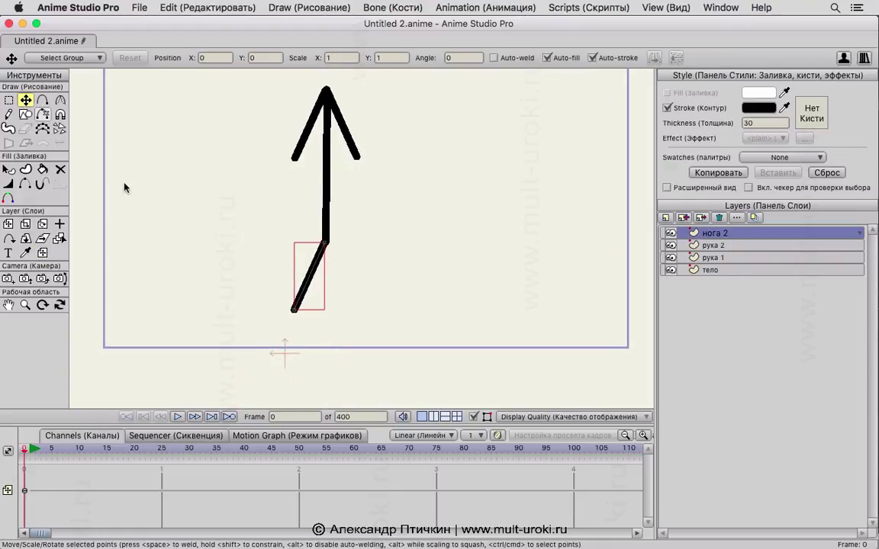
left_click_drag(294, 310, 282, 329)
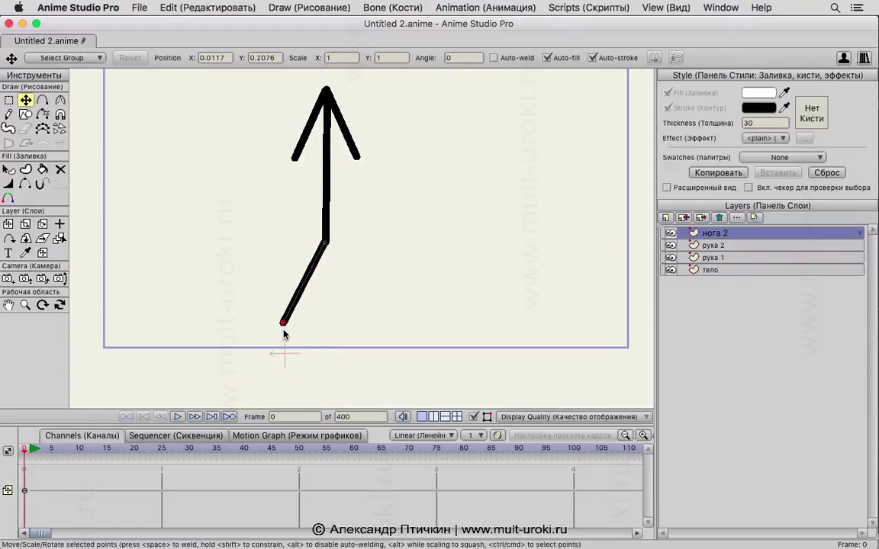
Duplicate the нога 2 layer and name the copy нога 1.
left_click(684, 219)
double_click(736, 233)
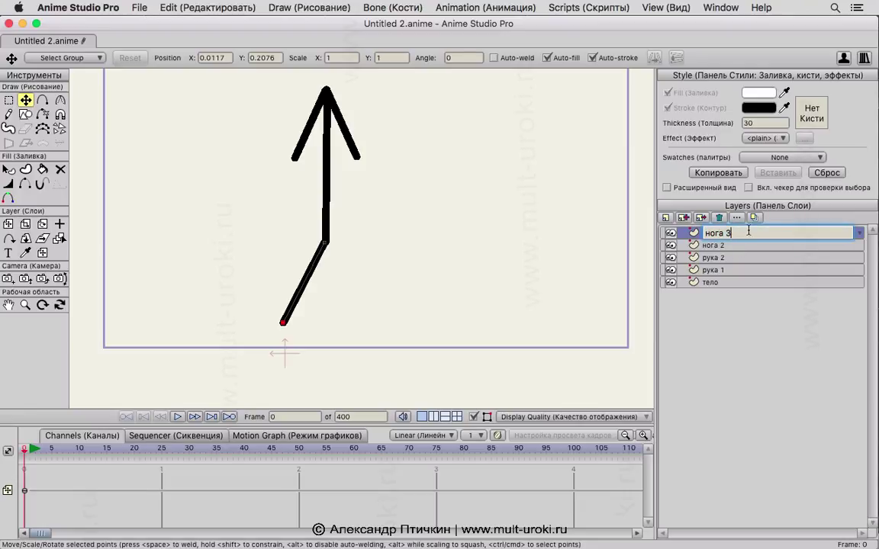
key("Return")
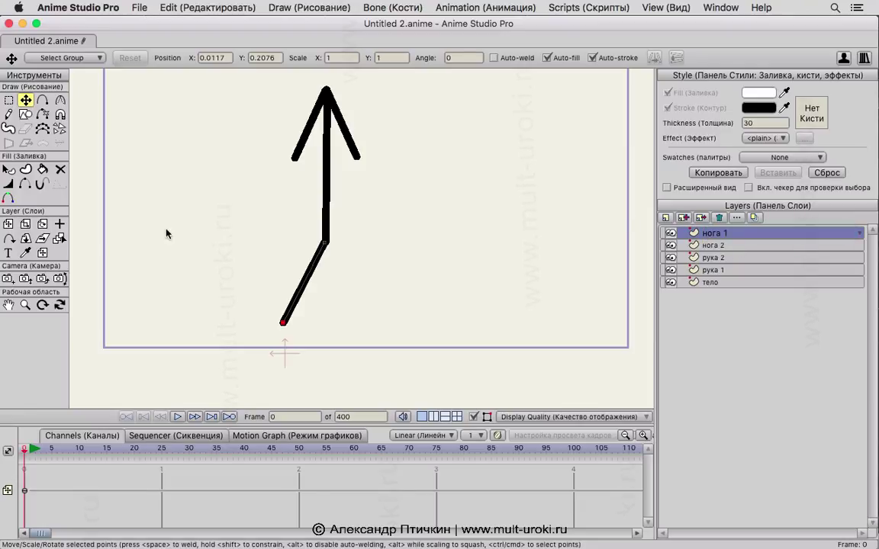
Flip the нога 1 layer horizontally and move it to the other side of the body's lower end as the second leg.
left_click(42, 253)
left_click(649, 59)
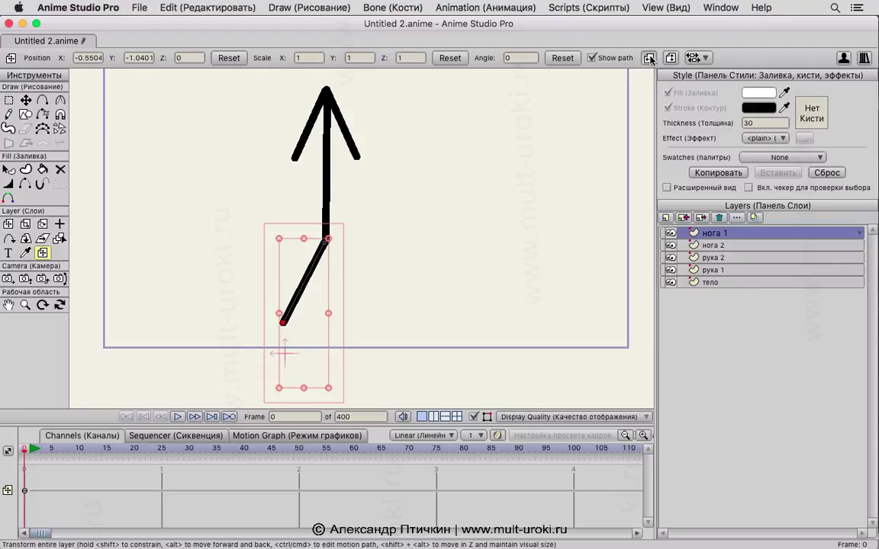
left_click_drag(269, 292, 359, 292)
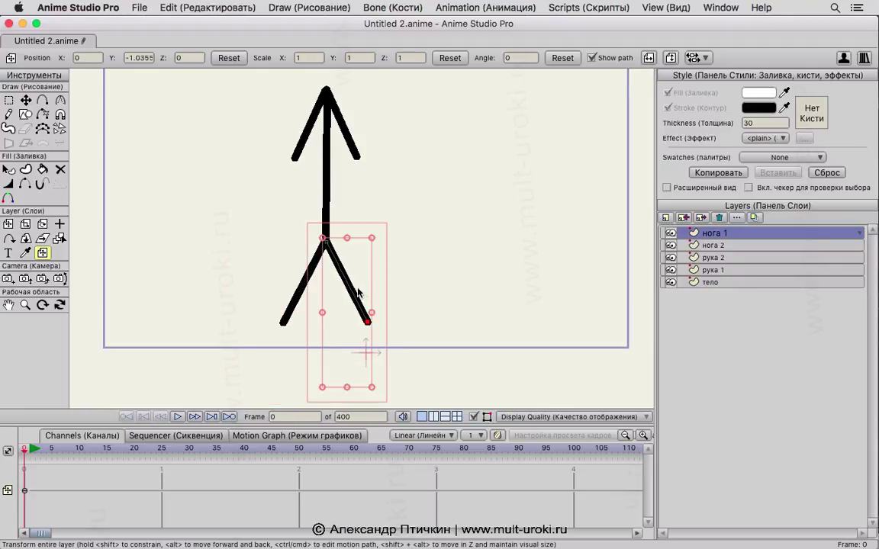
Add a vector layer above нога 1 and draw a white-filled circle with a black outline as the head above the body.
left_click(666, 217)
left_click(689, 230)
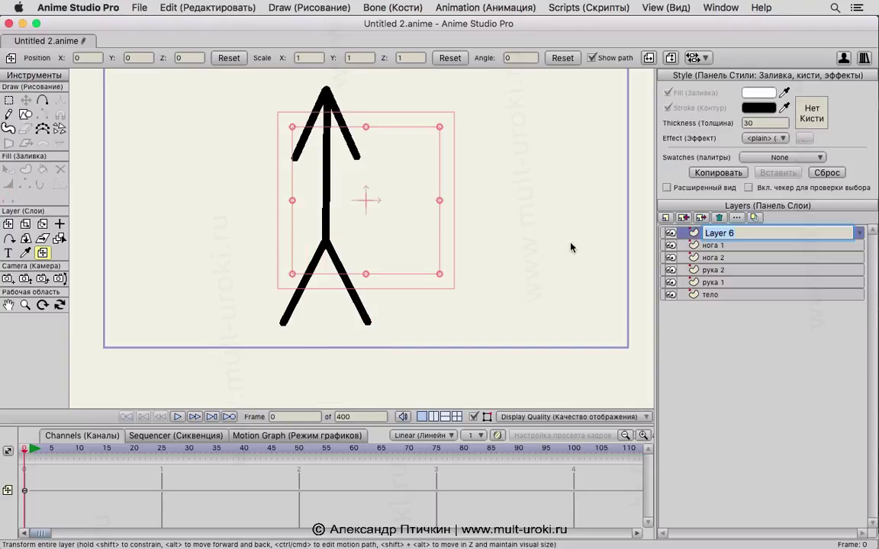
left_click_drag(480, 138, 406, 222)
scroll(399, 217, "up", 10)
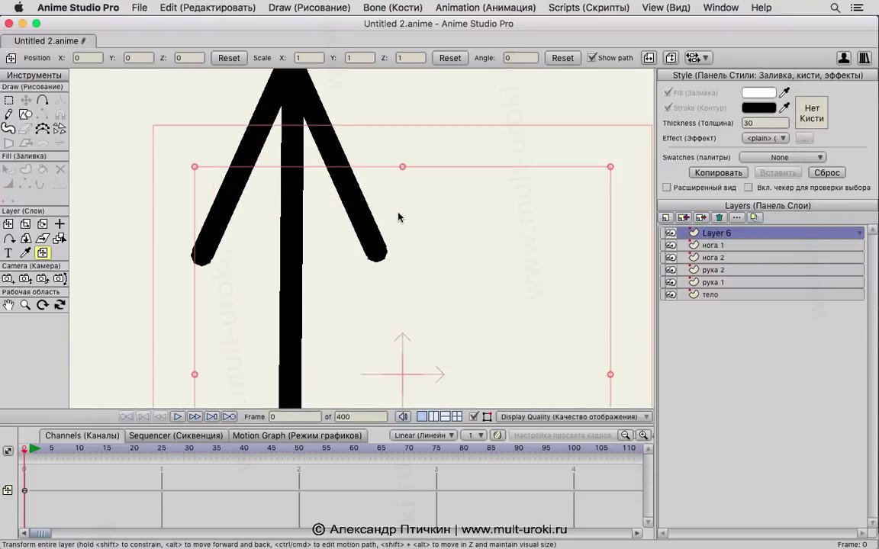
scroll(407, 203, "down", 1)
scroll(416, 208, "down", 6)
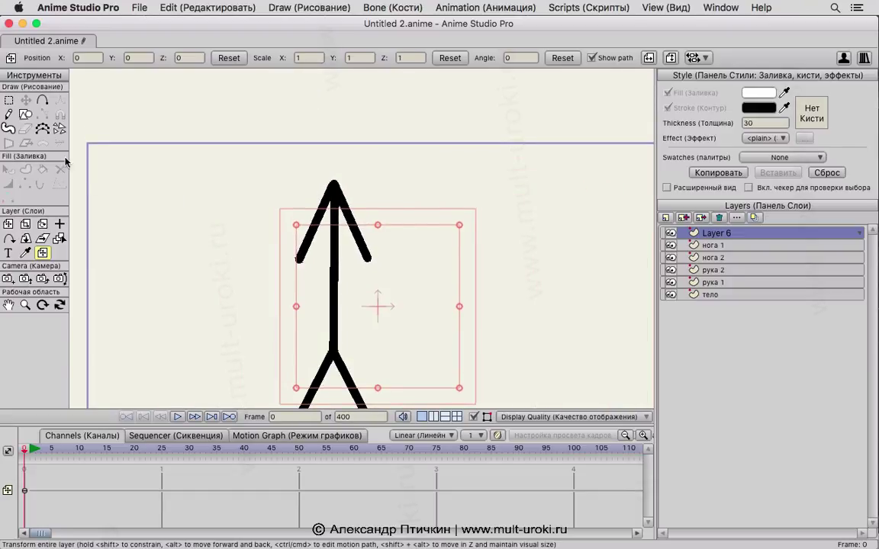
left_click(26, 114)
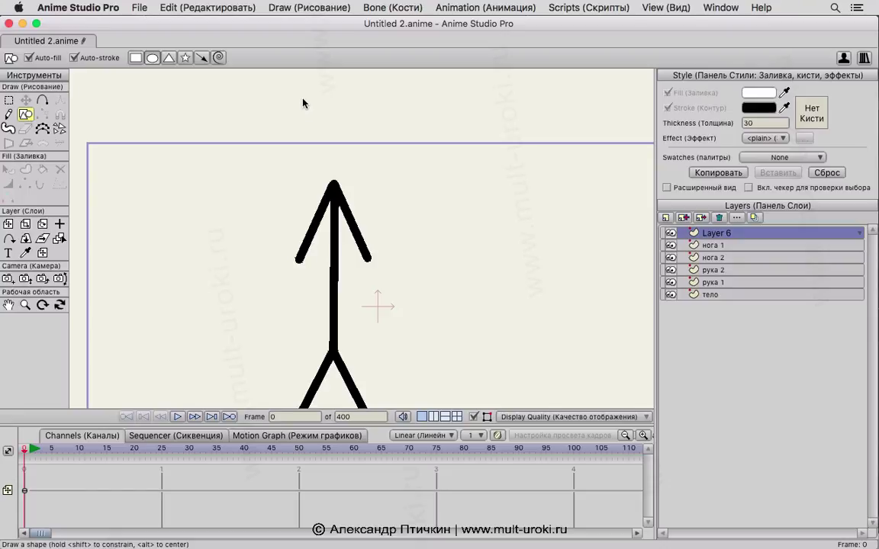
left_click_drag(309, 115, 395, 186)
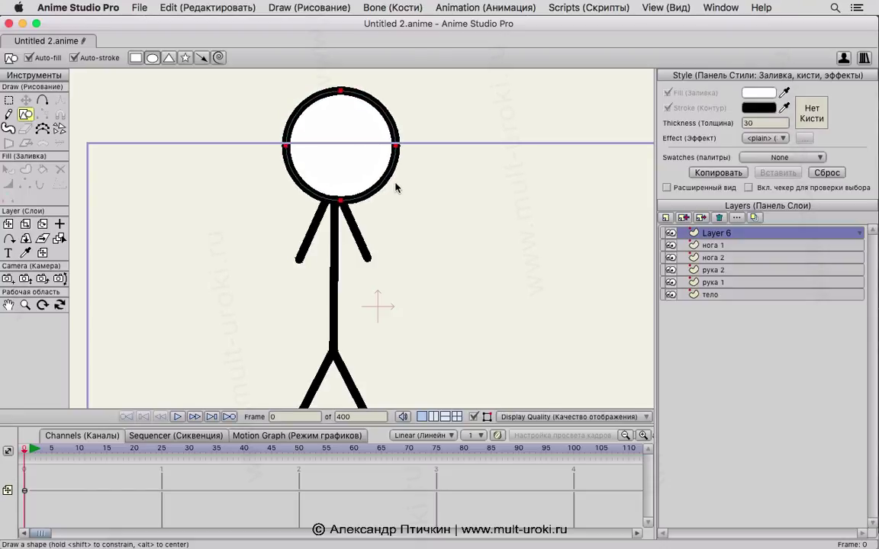
Centre the head layer over the top end of the body and tilt it slightly.
left_click(41, 254)
left_click_drag(354, 158, 348, 137)
left_click_drag(423, 133, 424, 173)
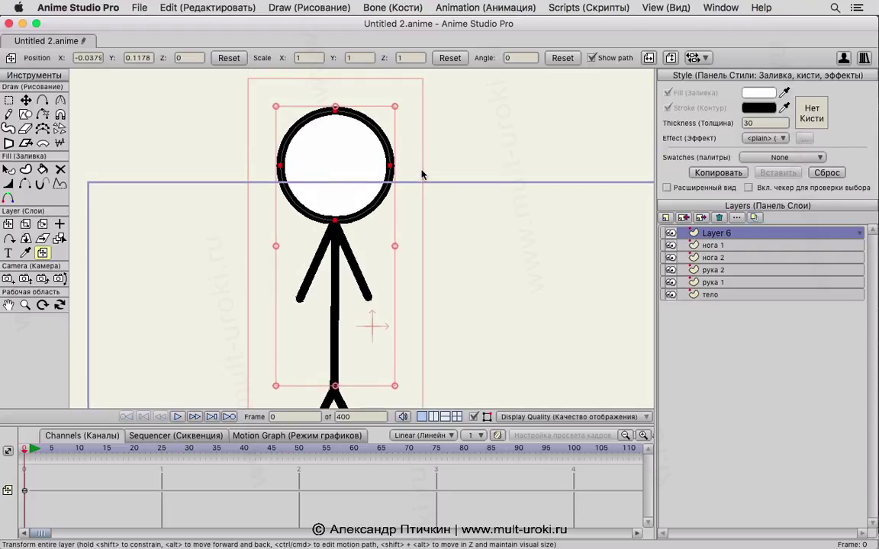
mouse_move(331, 170)
left_mouse_down()
mouse_move(327, 180)
mouse_move(331, 165)
left_mouse_up()
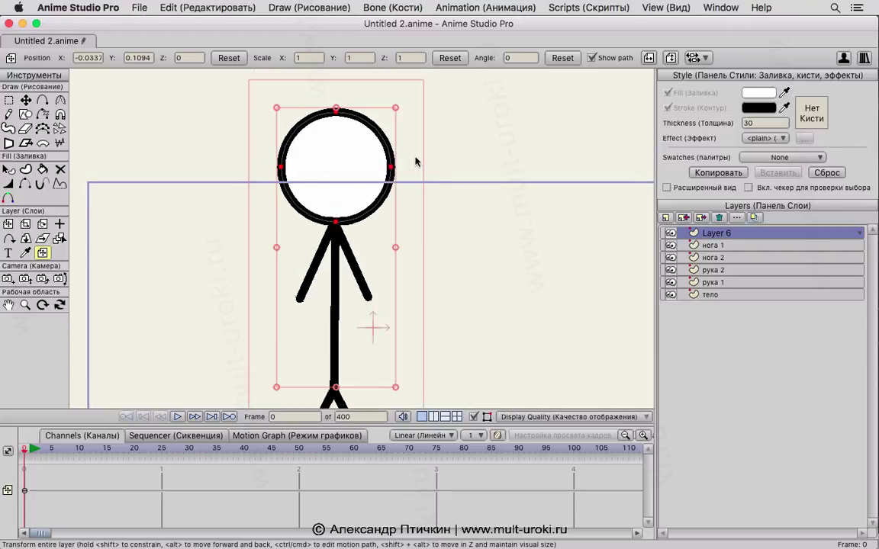
left_click_drag(412, 156, 414, 98)
Set the head layer's origin at the circle's centre and rotate the head to about -18.5°, keeping it aligned on the body.
left_click(59, 224)
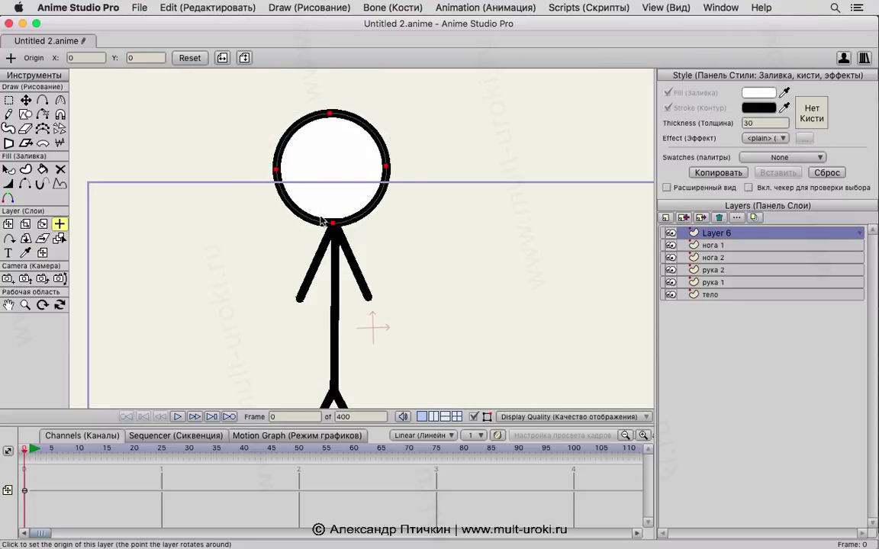
left_click(330, 168)
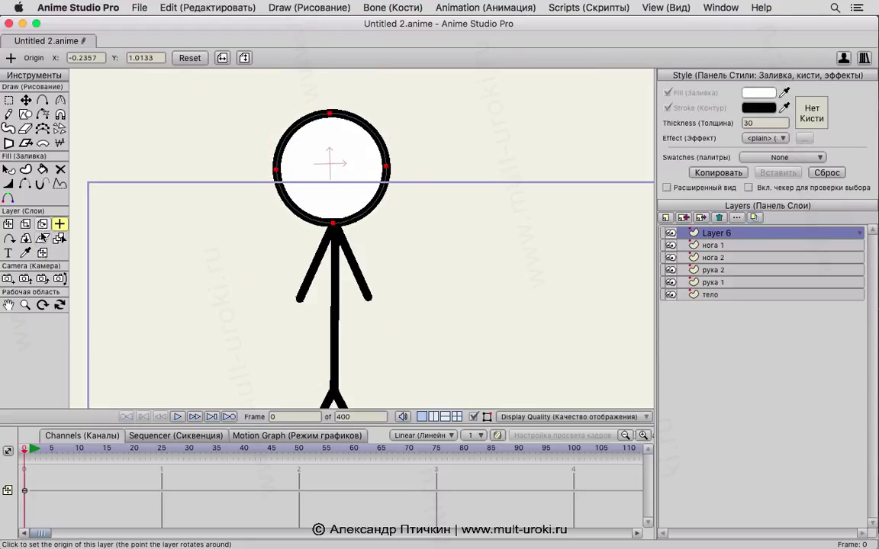
left_click(42, 252)
left_click_drag(396, 154, 423, 246)
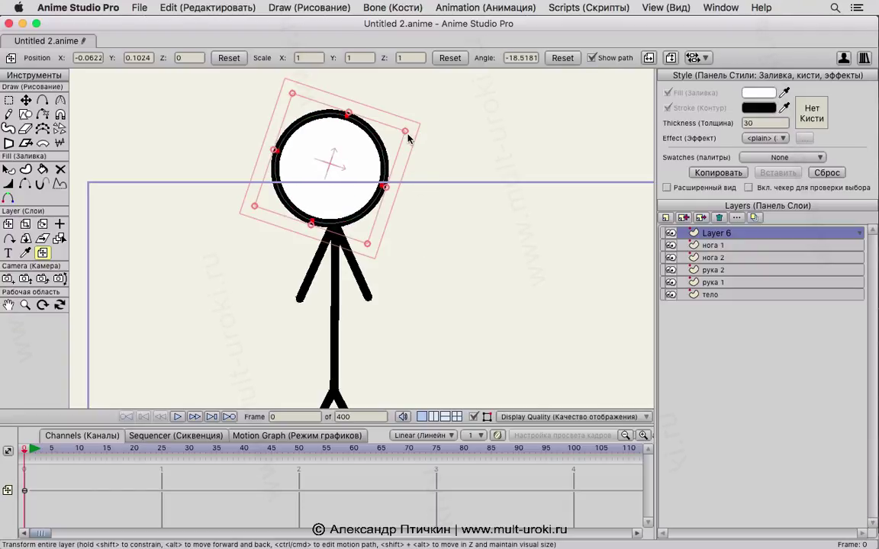
mouse_move(406, 134)
left_mouse_down()
mouse_move(465, 117)
mouse_move(414, 145)
left_mouse_up()
left_click_drag(363, 172, 368, 170)
Add a bone layer above the head layer.
scroll(482, 283, "down", 1)
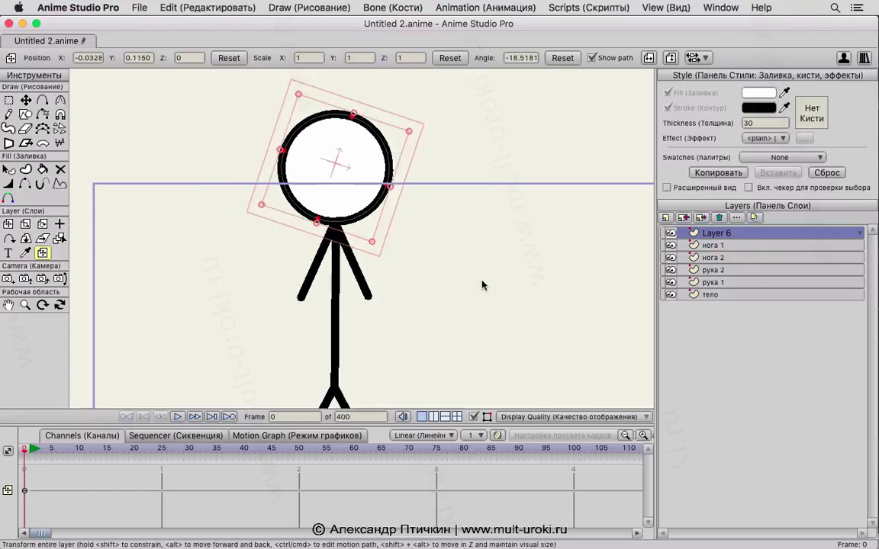
scroll(482, 285, "down", 5)
left_click(665, 218)
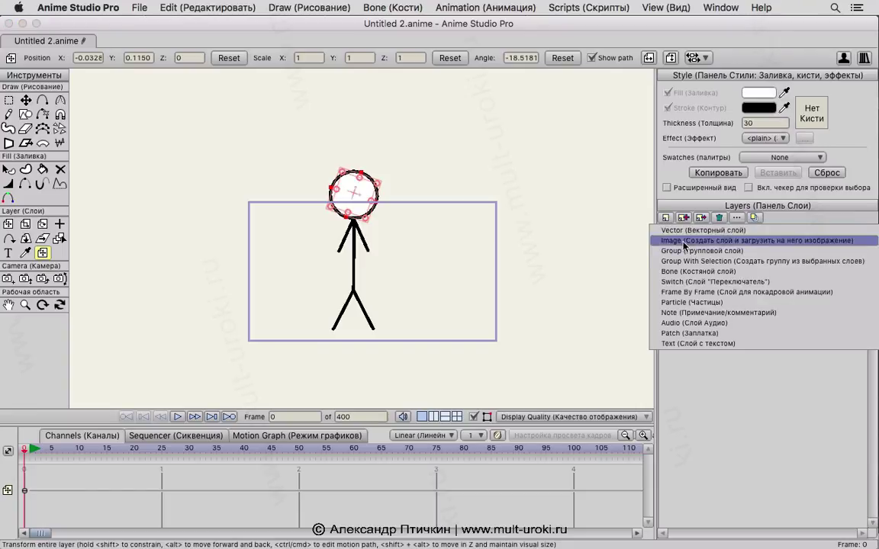
left_click(686, 272)
Move the head, leg, arm and body layers together into the bone layer and expand the layer to list them.
left_click(713, 246)
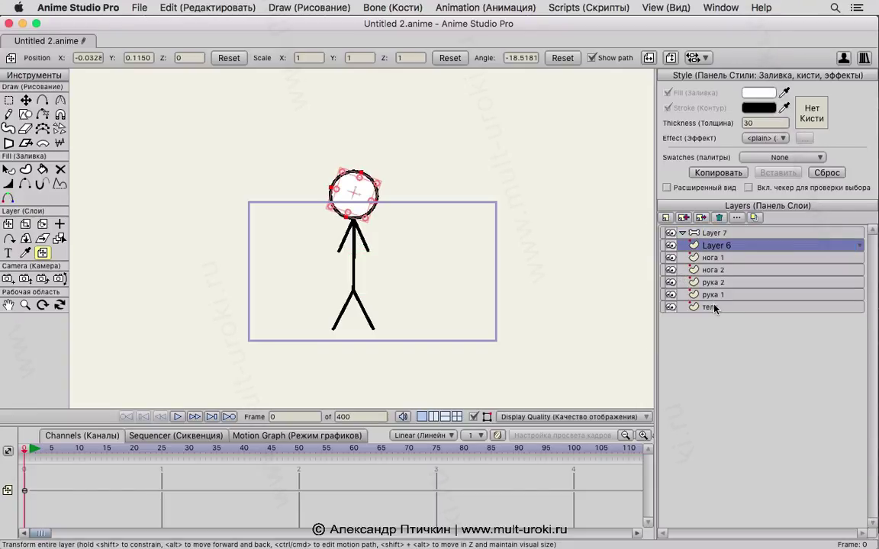
left_click(714, 308, "shift")
left_click_drag(710, 248, 686, 238)
left_click(683, 233)
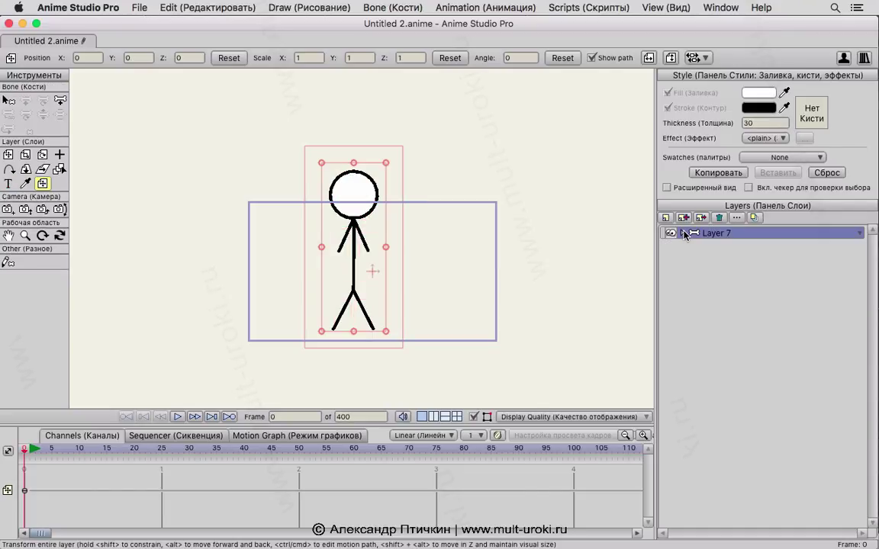
left_click(683, 233)
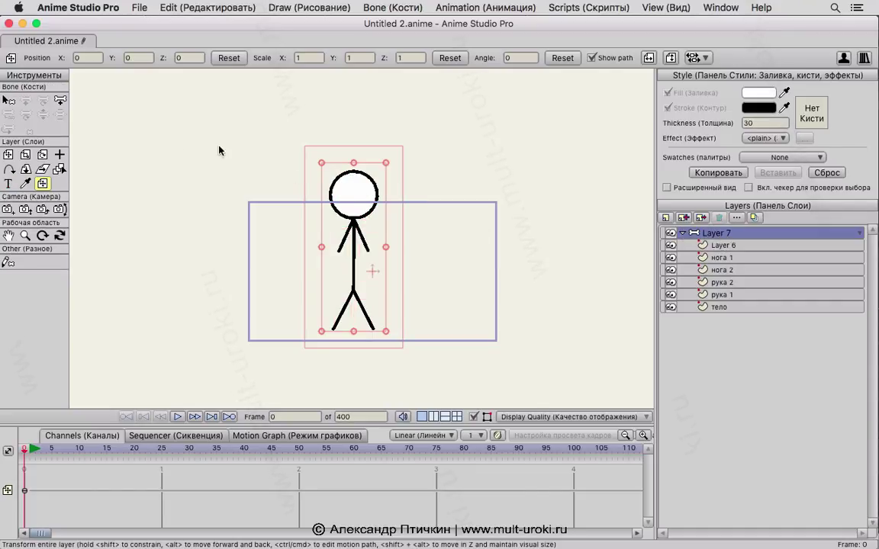
Draw a roughly horizontal bone about 0.96 long from the hip junction out to the right.
left_click(61, 101)
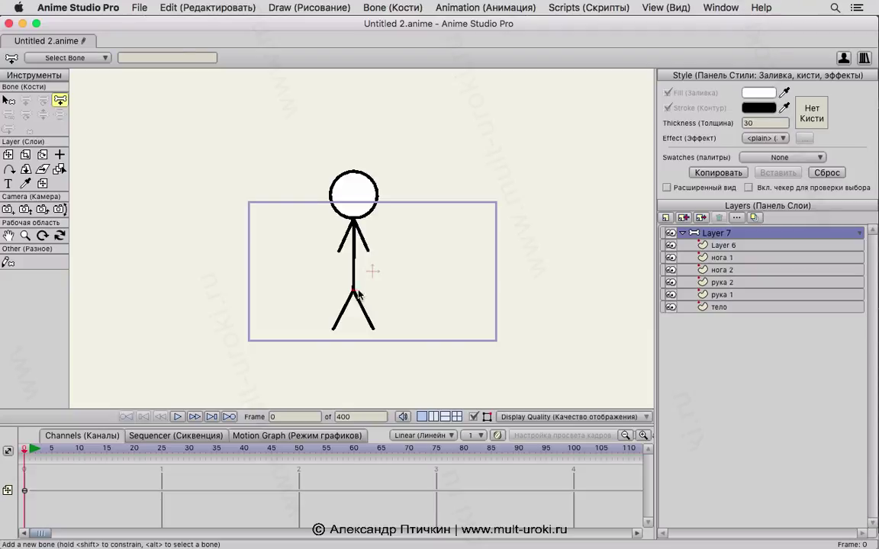
left_click_drag(412, 291, 418, 293)
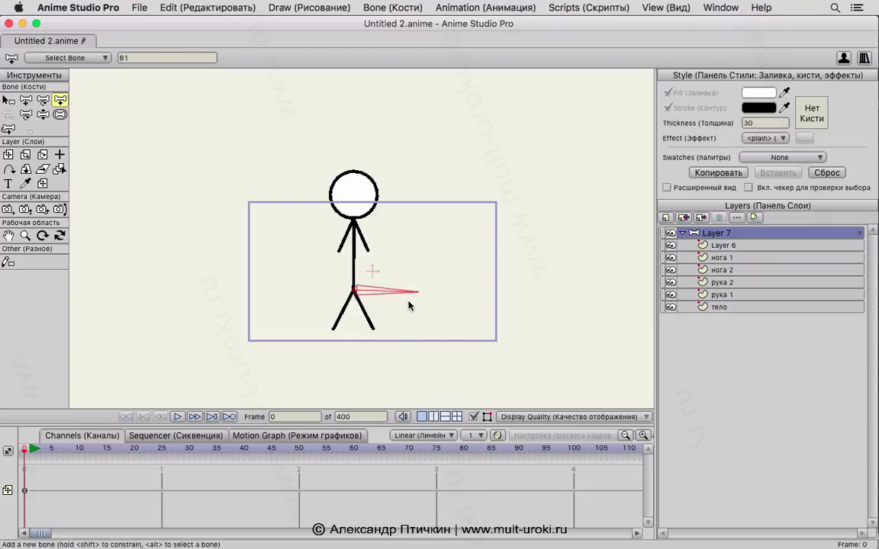
scroll(404, 334, "up", 5)
left_click_drag(402, 341, 393, 164)
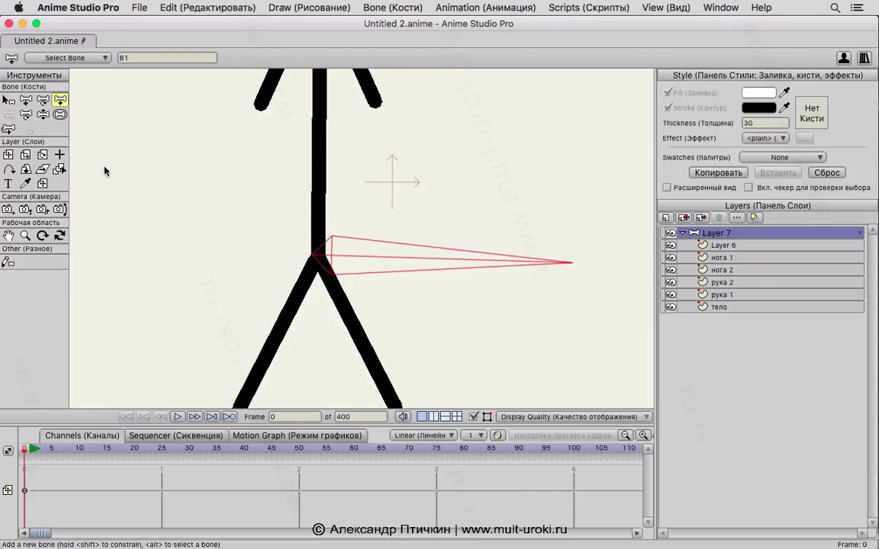
Transform the hip bone so its base sits on the leg junction, it lies level, and its length is about 0.80.
left_click(60, 115)
left_click_drag(525, 262, 348, 264)
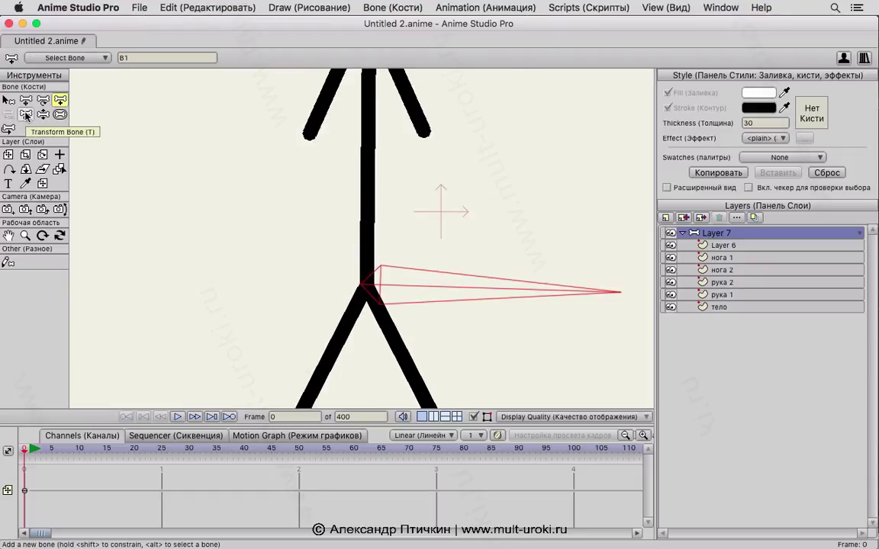
left_click(25, 114)
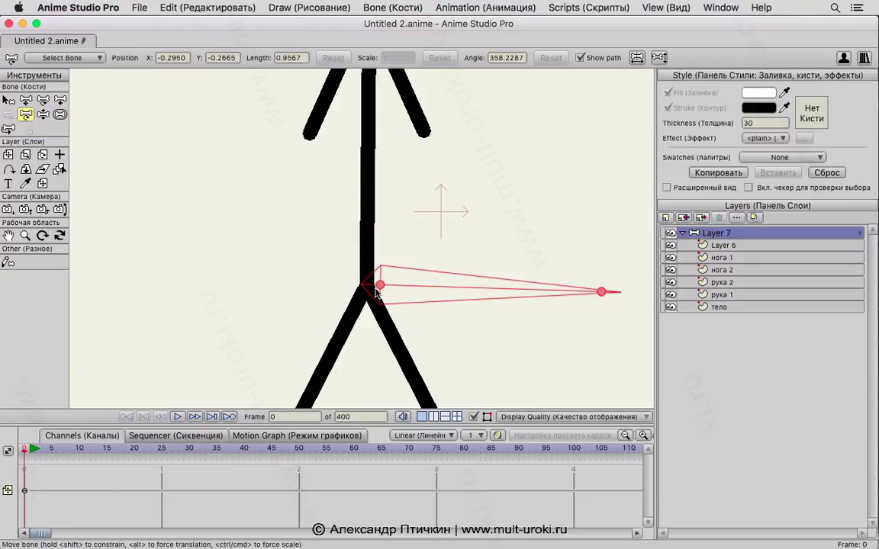
mouse_move(380, 288)
left_mouse_down()
mouse_move(353, 226)
mouse_move(402, 299)
mouse_move(388, 289)
left_mouse_up()
left_click_drag(499, 294, 525, 293)
left_click_drag(625, 295, 568, 287)
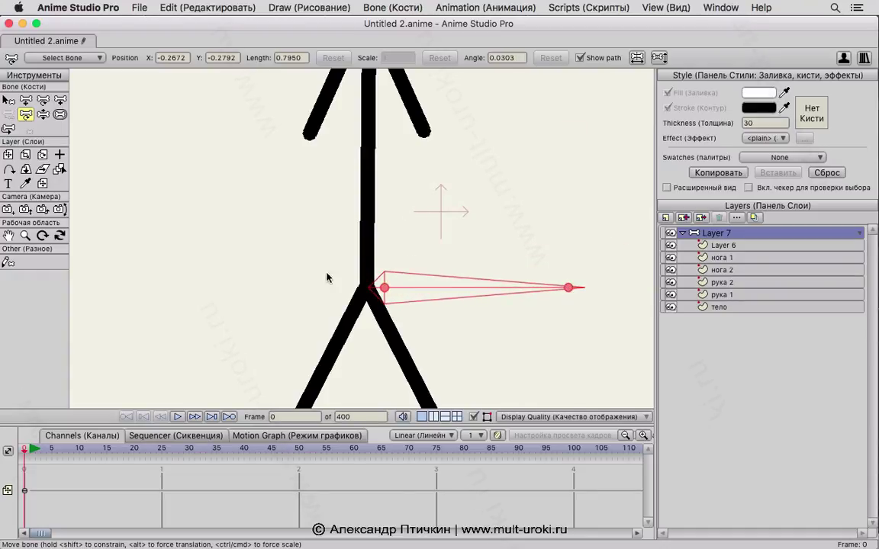
Add a spine bone from the hip to the top of the body and a head bone from there to the circle's top.
left_click(60, 101)
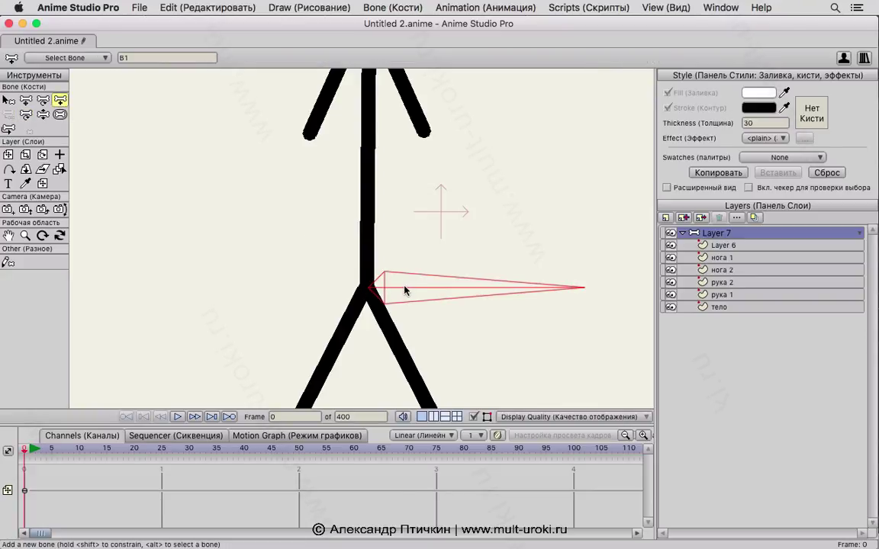
left_click_drag(368, 287, 363, 112)
mouse_move(363, 111)
left_mouse_down()
mouse_move(361, 240)
mouse_move(365, 94)
mouse_move(355, 295)
mouse_move(348, 172)
left_mouse_up()
scroll(365, 94, "up", 5)
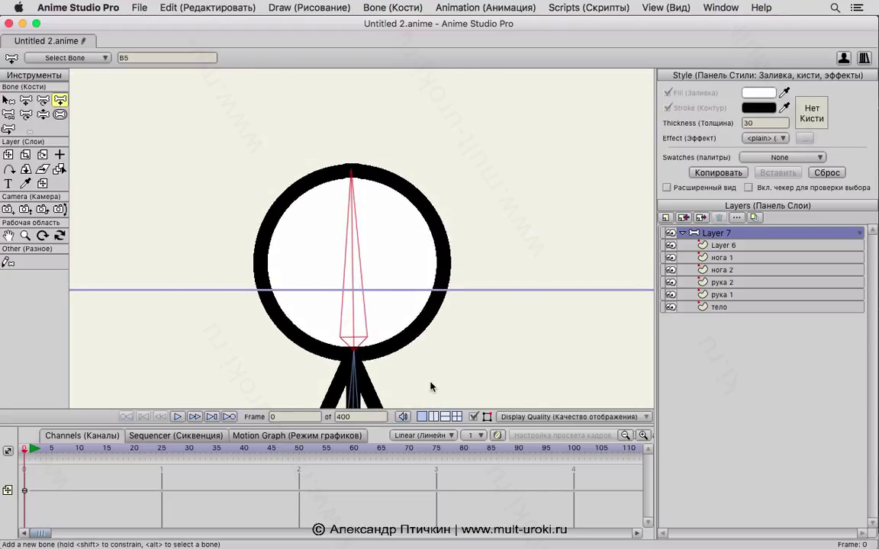
With no bone selected, add a chain of two bones along the left-hand arm, from shoulder to elbow to hand.
scroll(387, 343, "down", 4)
key("b")
left_click(164, 203)
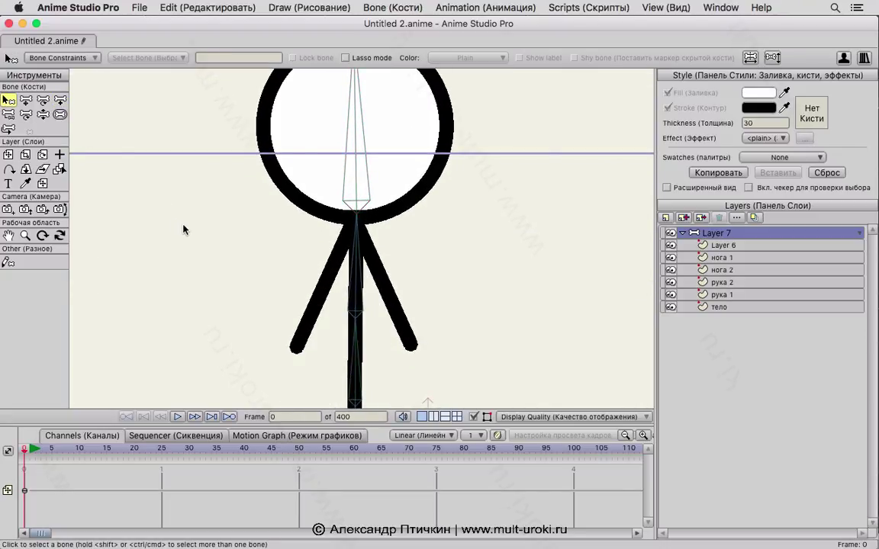
scroll(221, 176, "down", 3)
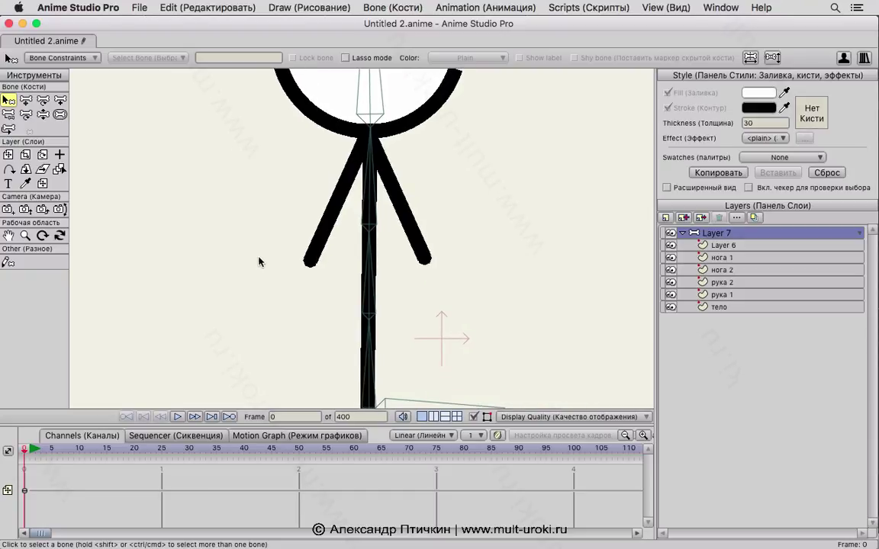
left_click(59, 100)
scroll(331, 148, "up", 2)
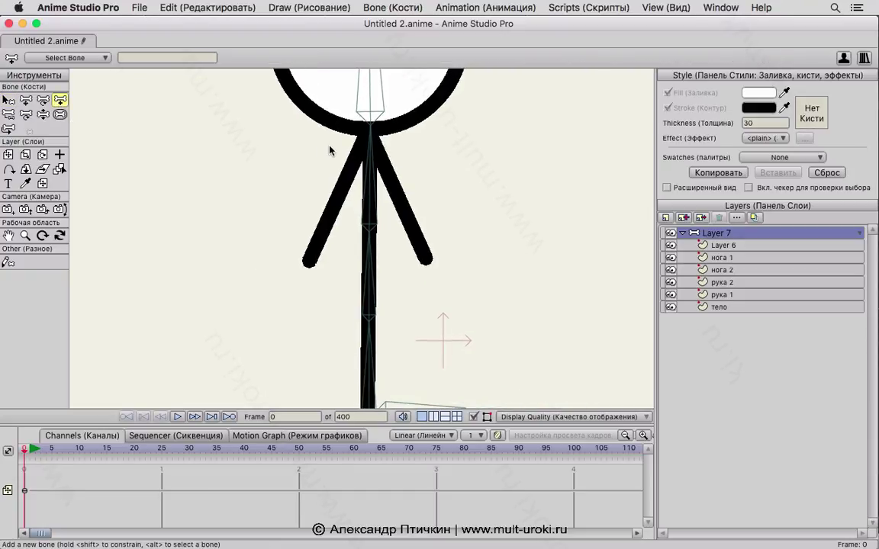
left_click_drag(367, 139, 374, 270)
key("super+z")
scroll(345, 177, "up", 8)
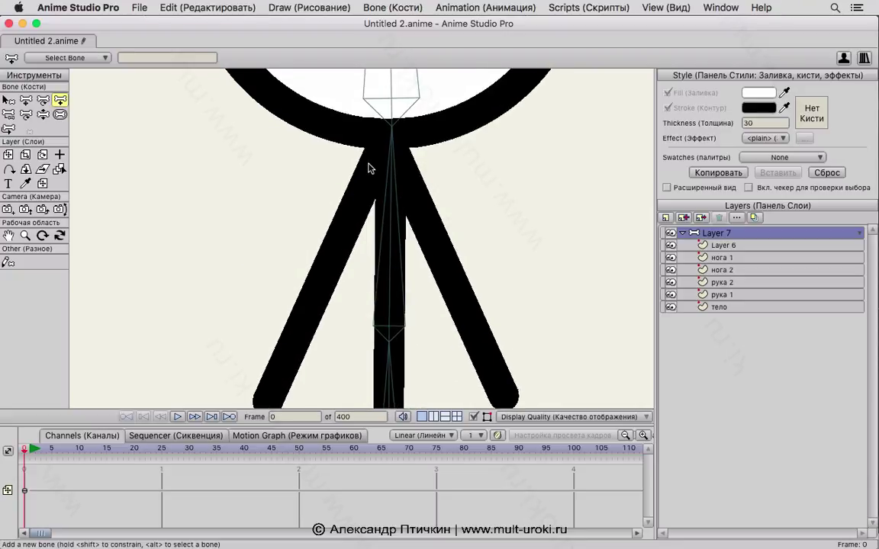
left_click_drag(374, 154, 323, 273)
left_click_drag(323, 273, 274, 357)
left_click_drag(386, 206, 357, 228)
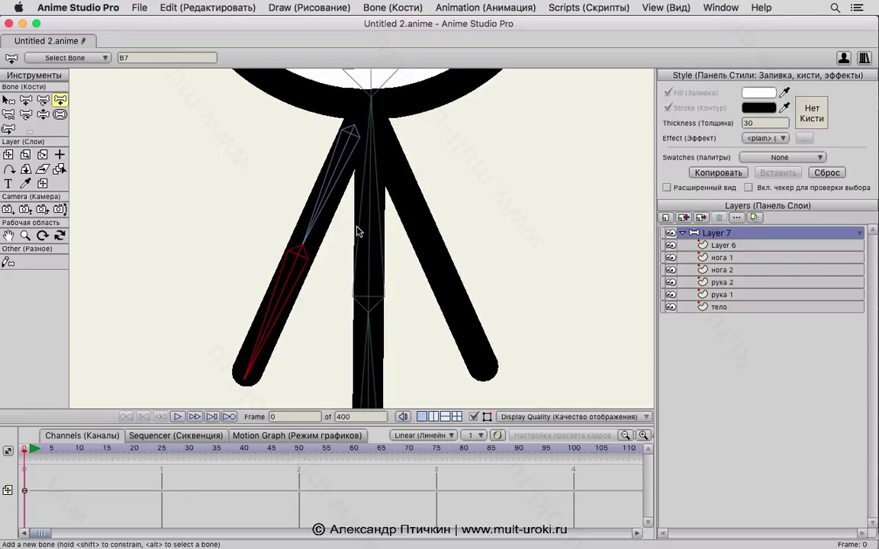
Reparent the left-hand upper-arm bone to the uppermost spine bone.
left_click(8, 114)
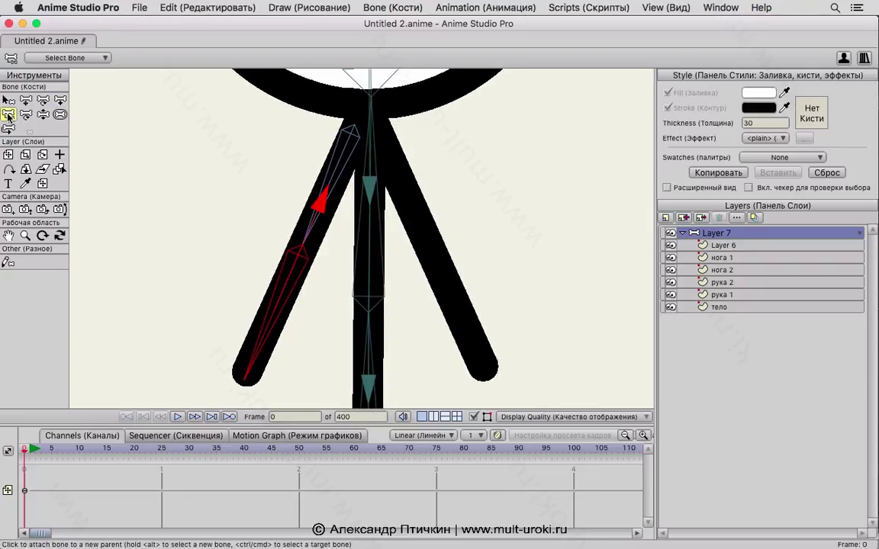
scroll(328, 234, "down", 5)
left_click_drag(481, 324, 458, 339)
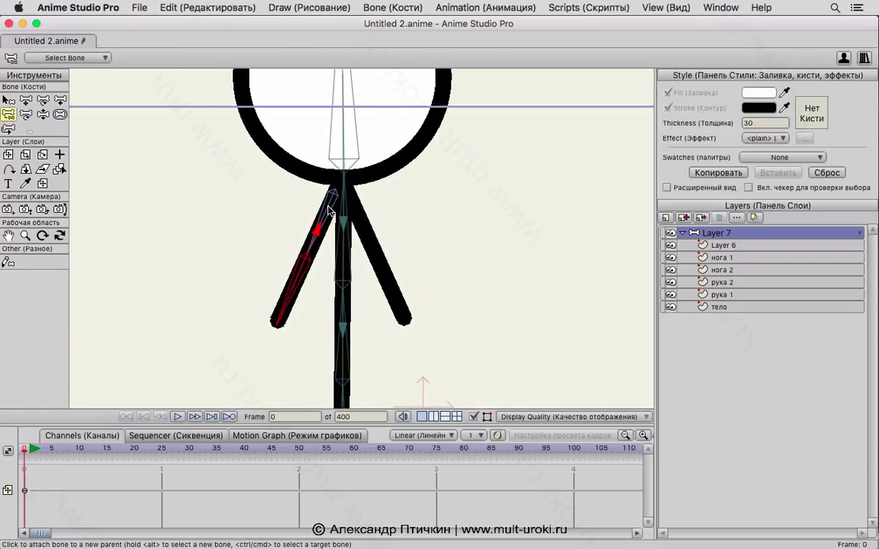
left_click(8, 100)
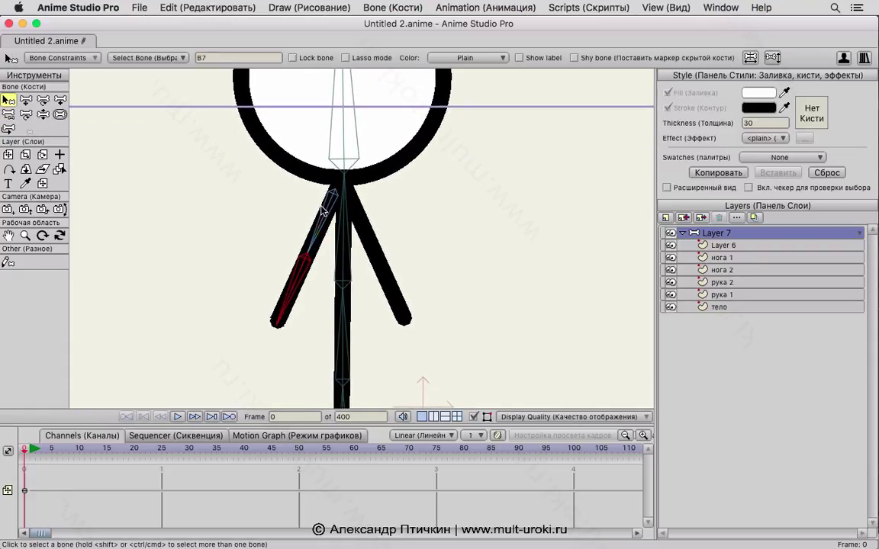
left_click(323, 210)
left_click(9, 114)
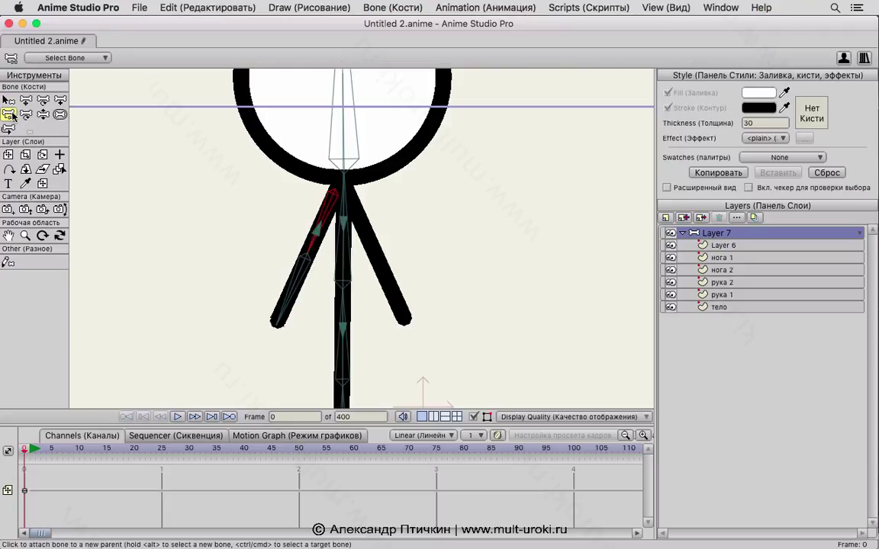
left_click(344, 196)
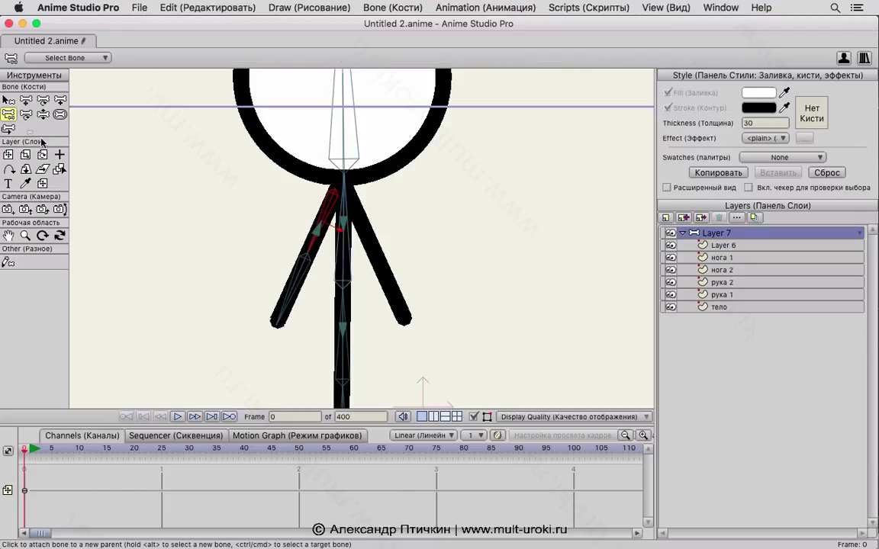
Add two chained bones along the right-hand arm as children of the uppermost spine bone.
left_click(8, 100)
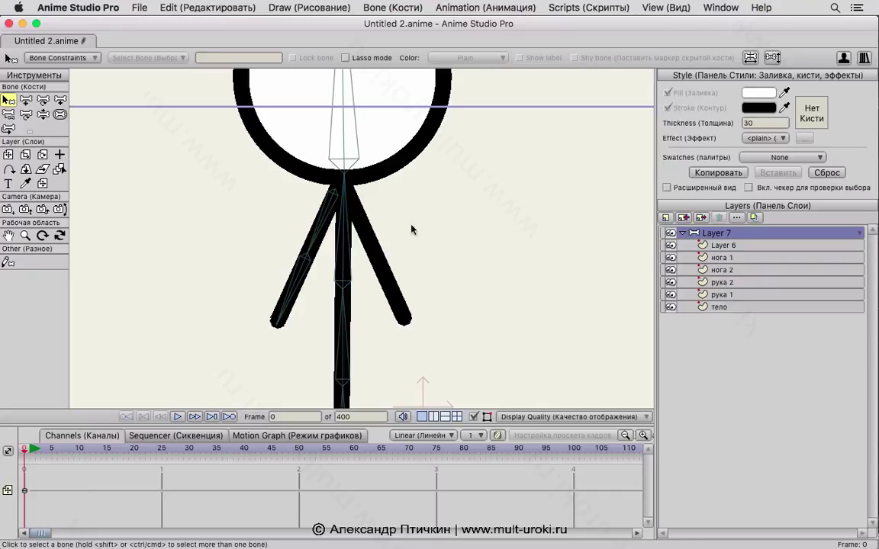
left_click(343, 218)
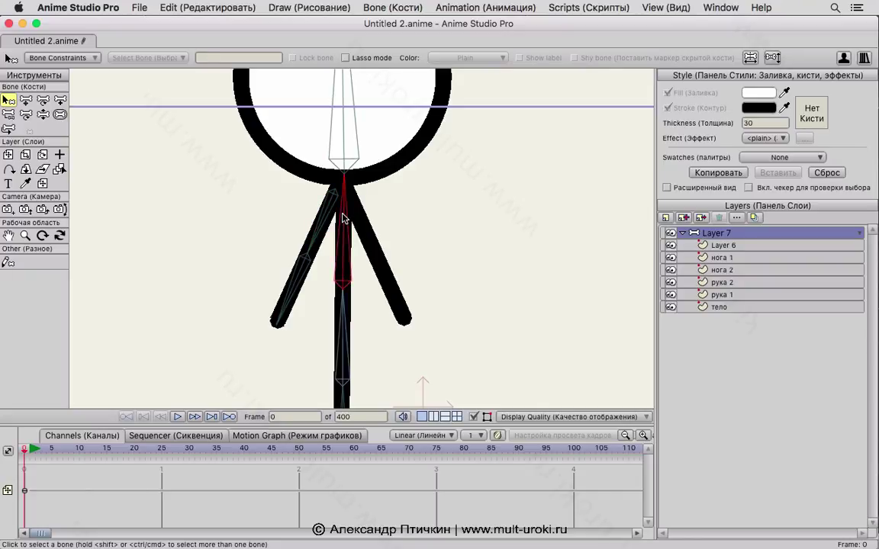
left_click(60, 100)
scroll(360, 213, "up", 5)
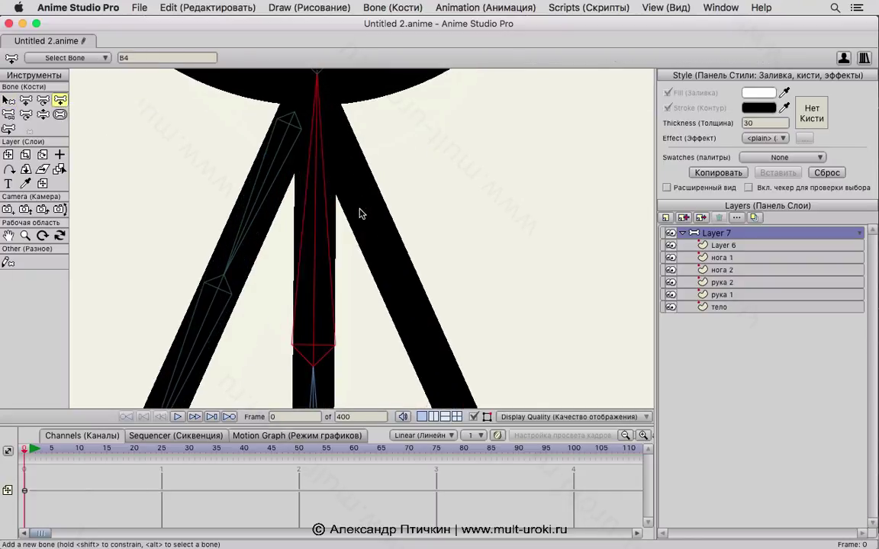
mouse_move(327, 126)
left_mouse_down()
mouse_move(373, 196)
mouse_move(401, 285)
mouse_move(400, 253)
mouse_move(413, 286)
mouse_move(431, 228)
mouse_move(438, 120)
left_mouse_up()
Add thigh and shin bones along the left-hand leg as children of the horizontal hip bone.
scroll(413, 287, "down", 5)
scroll(444, 285, "down", 5)
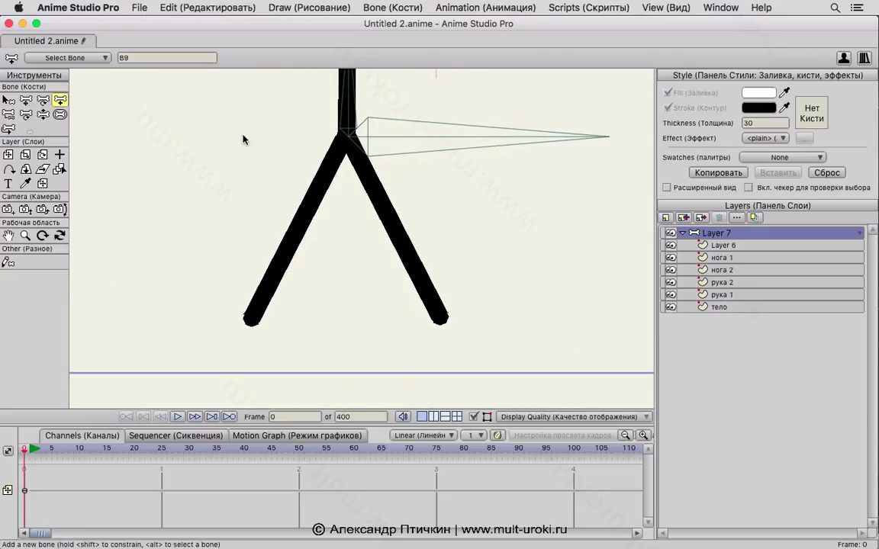
left_click(7, 100)
left_click(191, 200)
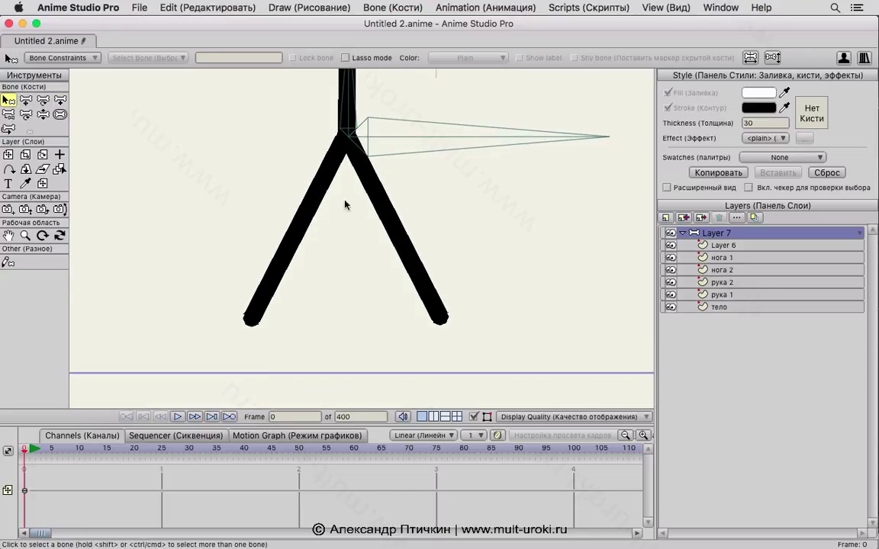
left_click(374, 140)
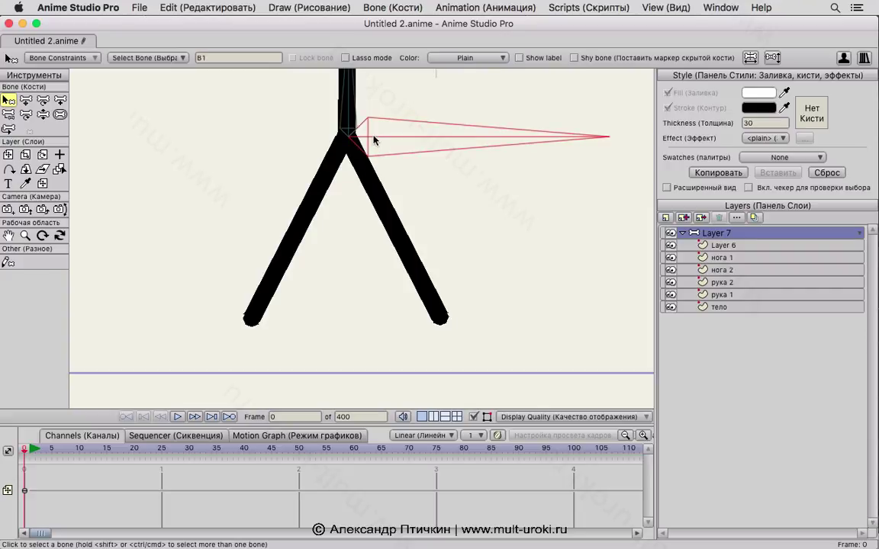
left_click(60, 101)
left_click_drag(344, 143, 250, 319)
With no bone selected, add thigh and shin bones along the right-hand leg, from the hip junction to the foot.
left_click(9, 101)
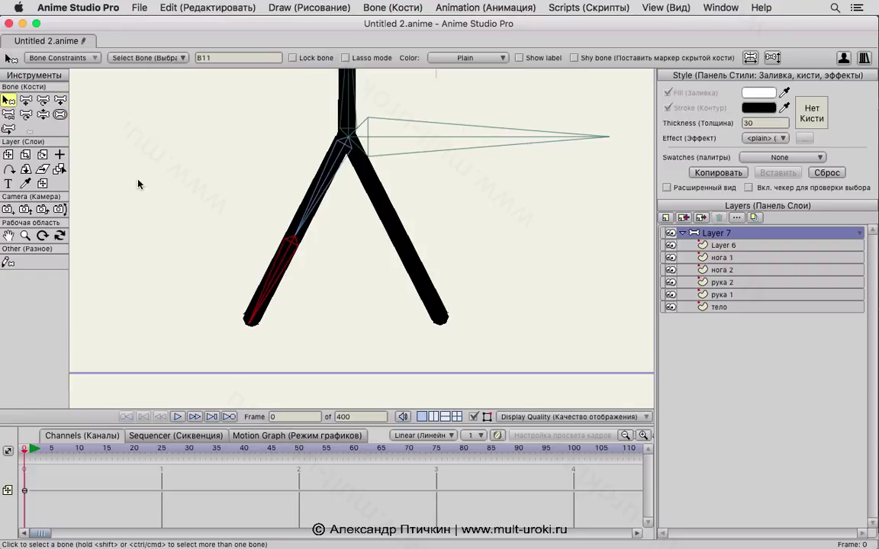
left_click(194, 207)
left_click(63, 102)
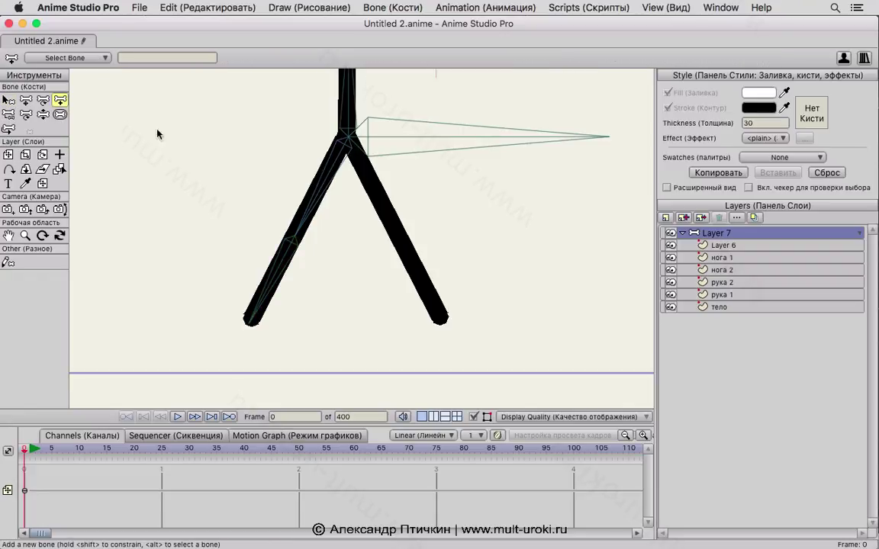
left_click_drag(350, 143, 441, 324)
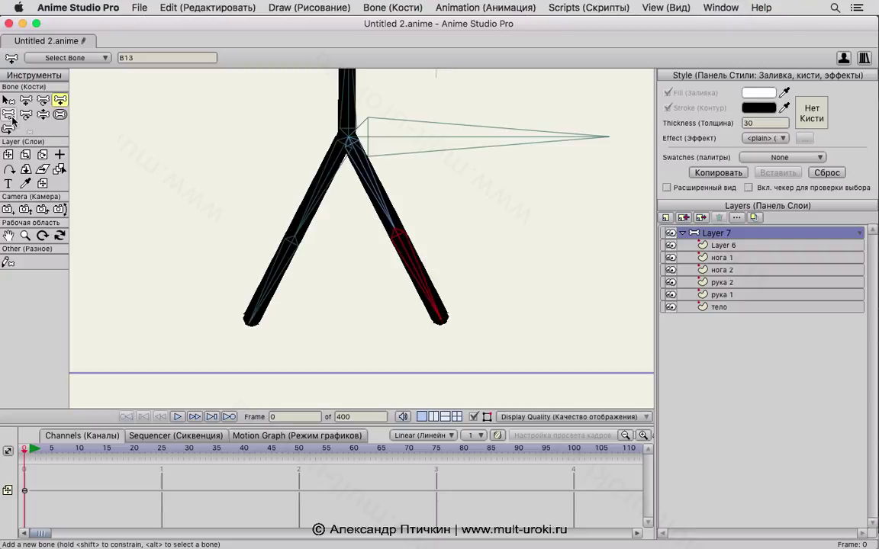
Reparent the right-hand thigh bone to the horizontal hip bone.
left_click(10, 116)
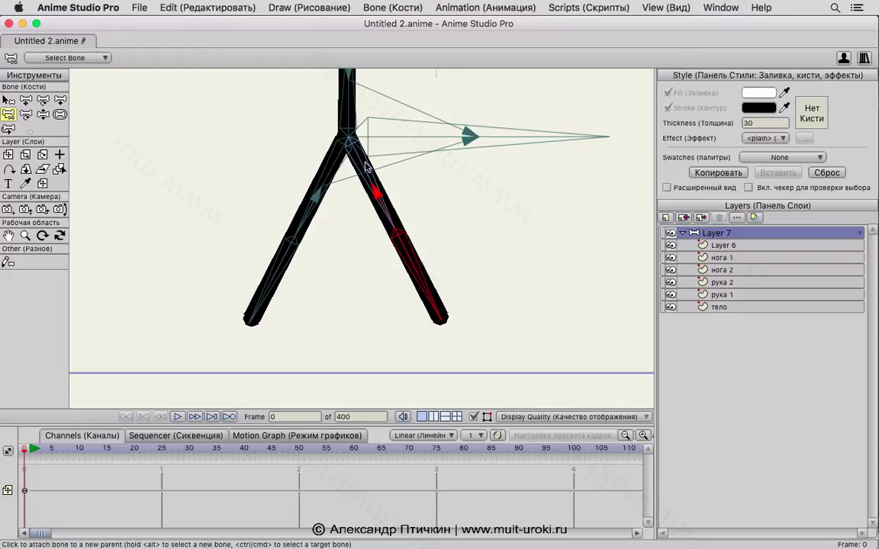
left_click(7, 100)
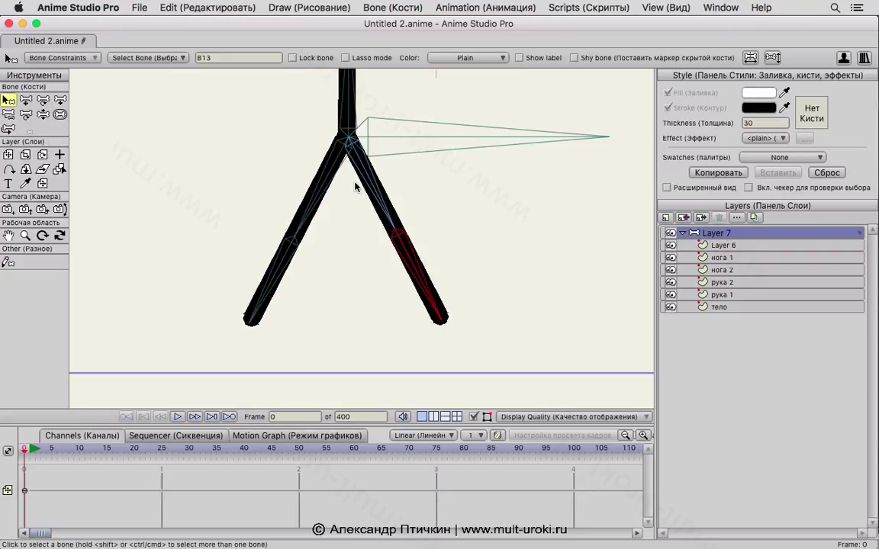
left_click(365, 177)
left_click(9, 116)
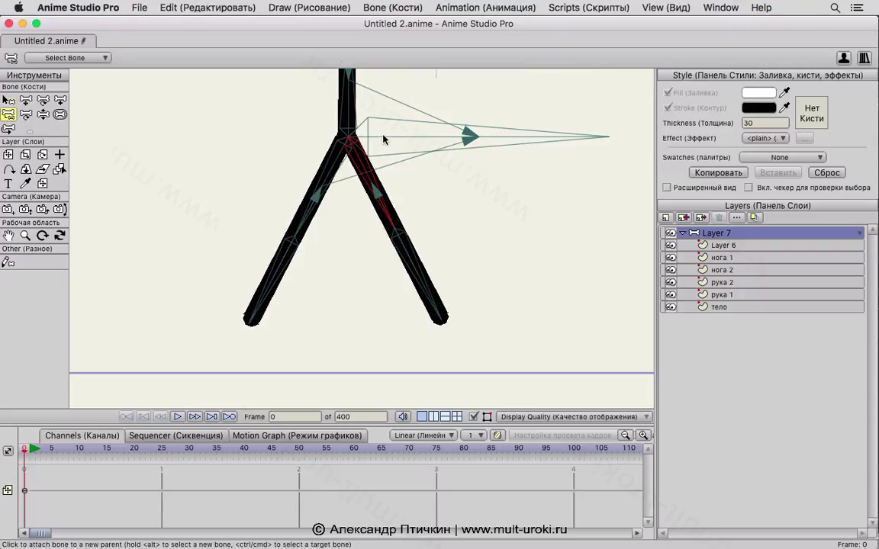
left_click(384, 139)
left_click(7, 100)
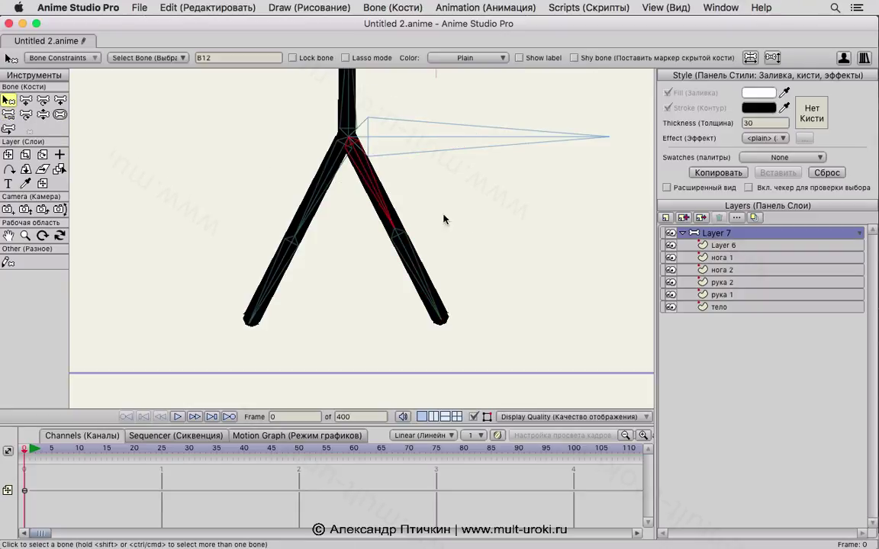
Go to frame 1 and try bending the figure's torso with Manipulate Bones.
scroll(439, 223, "down", 5)
left_click_drag(417, 246, 415, 246)
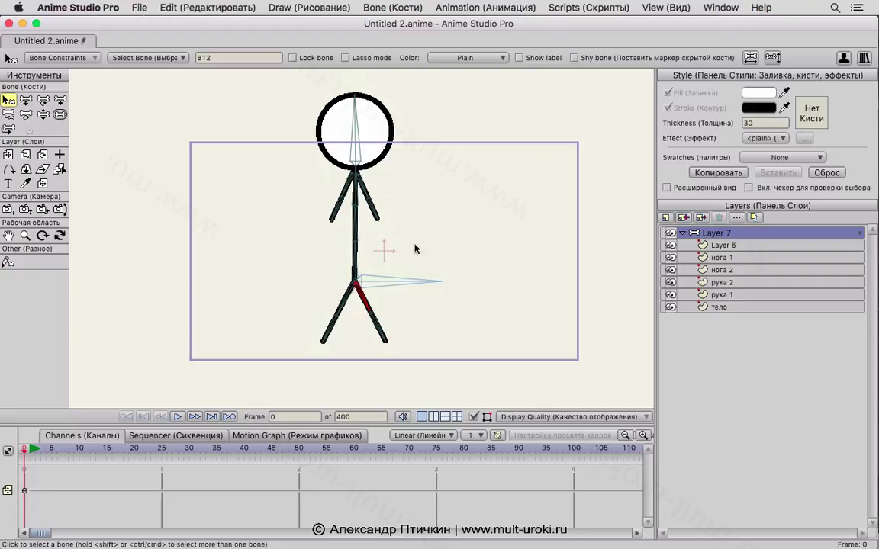
left_click(30, 450)
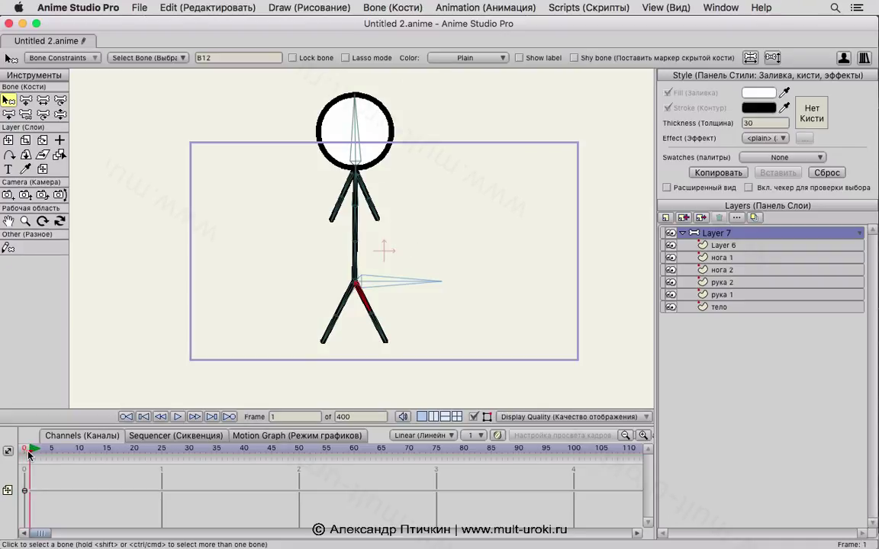
left_click(59, 114)
left_click_drag(350, 244, 321, 186)
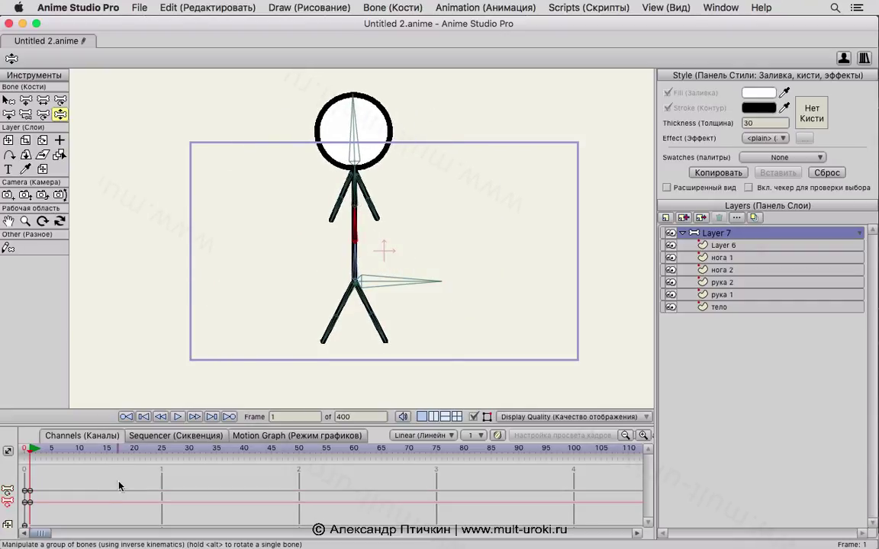
Check the body line's lower end point on the тело layer with Transform Points, and delete the resulting keyframes.
scroll(354, 214, "up", 3)
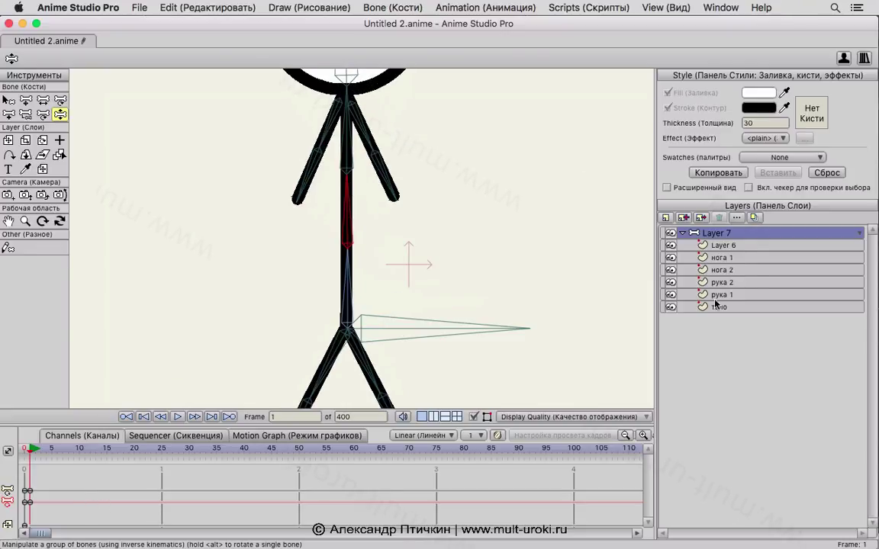
left_click(717, 305)
left_click(25, 100)
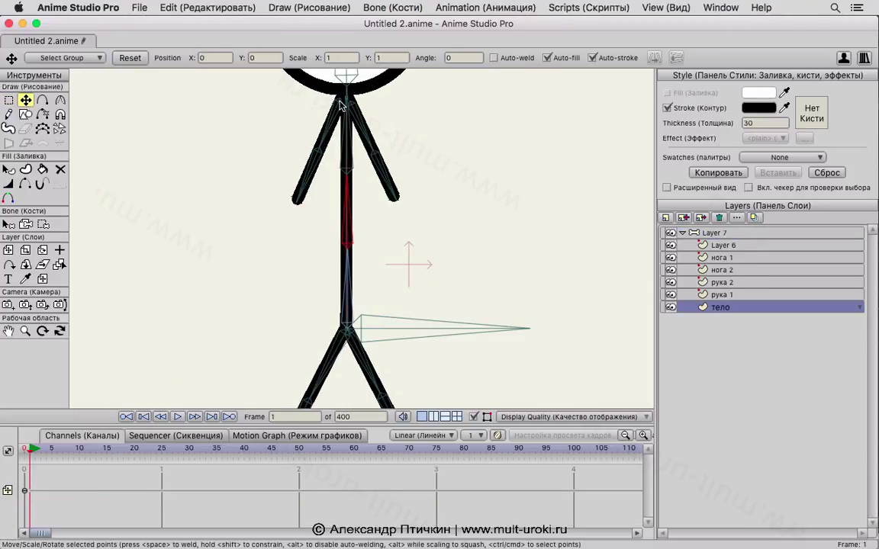
left_click(349, 331)
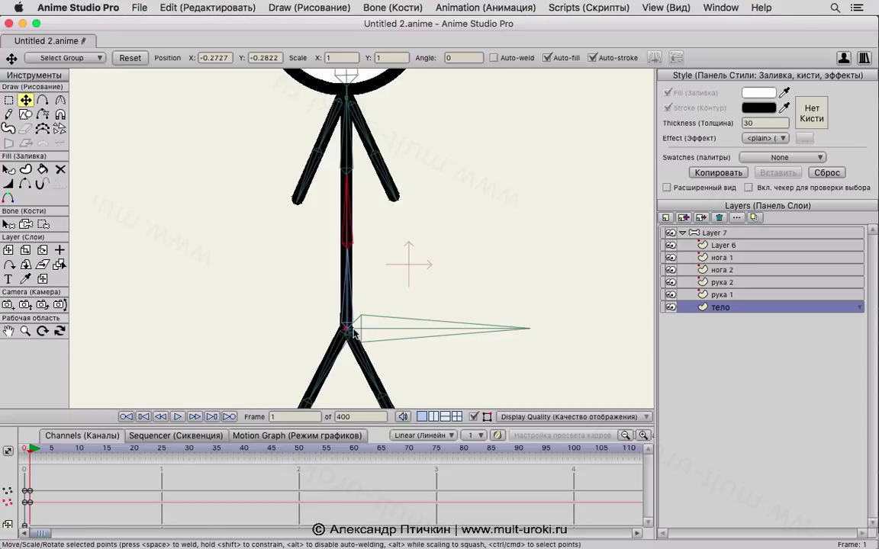
left_click_drag(45, 475, 34, 543)
key("Delete")
Delete the bone layer's test-pose keyframes at frame 1.
left_click(694, 235)
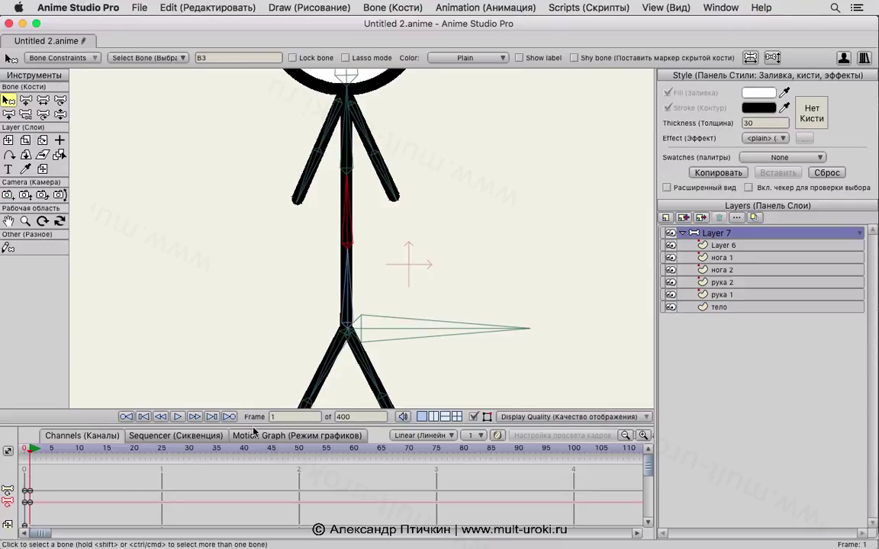
left_click_drag(79, 428, 46, 539)
key("Delete")
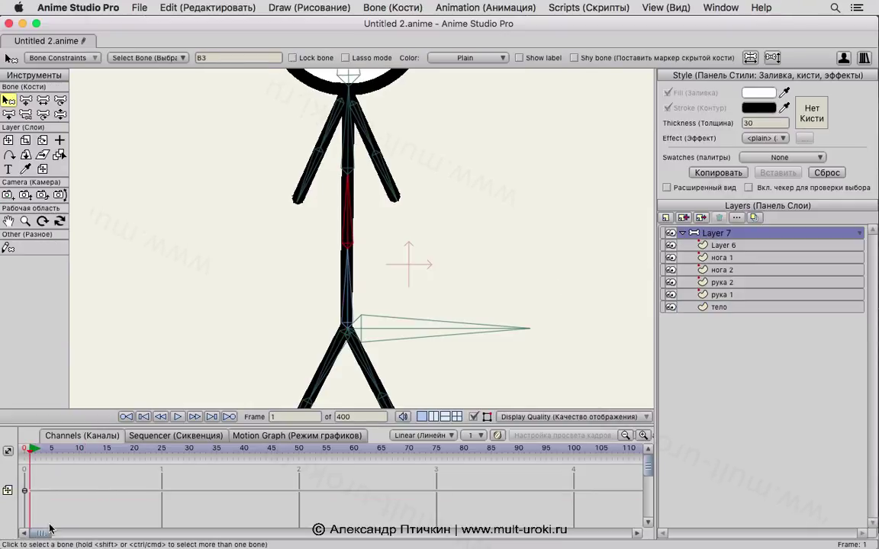
At frame 0, add points to the body line on the тело layer at the joints between the spine bones.
left_click(159, 417)
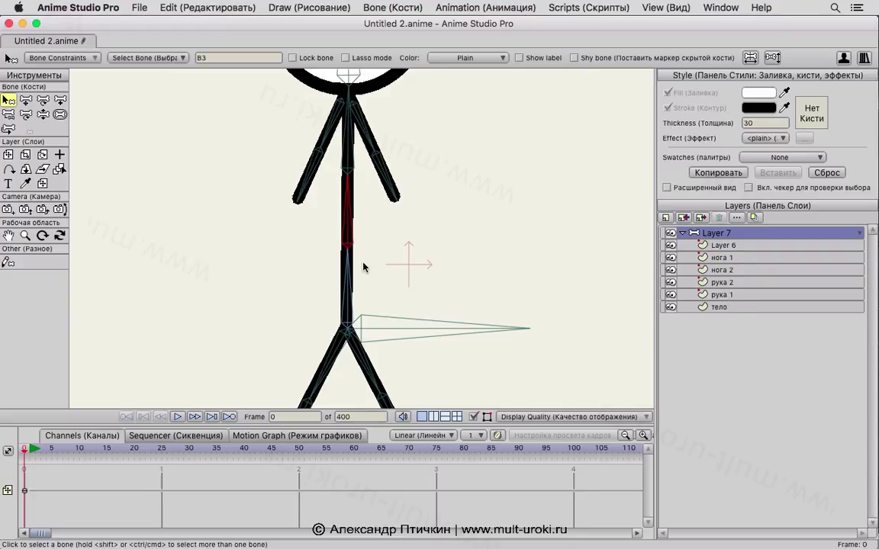
scroll(346, 180, "up", 8)
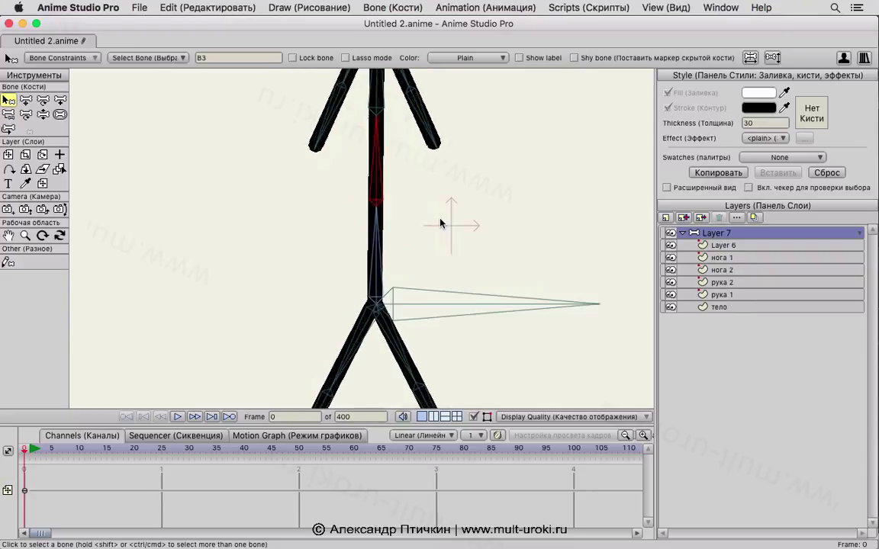
left_click_drag(454, 211, 432, 245)
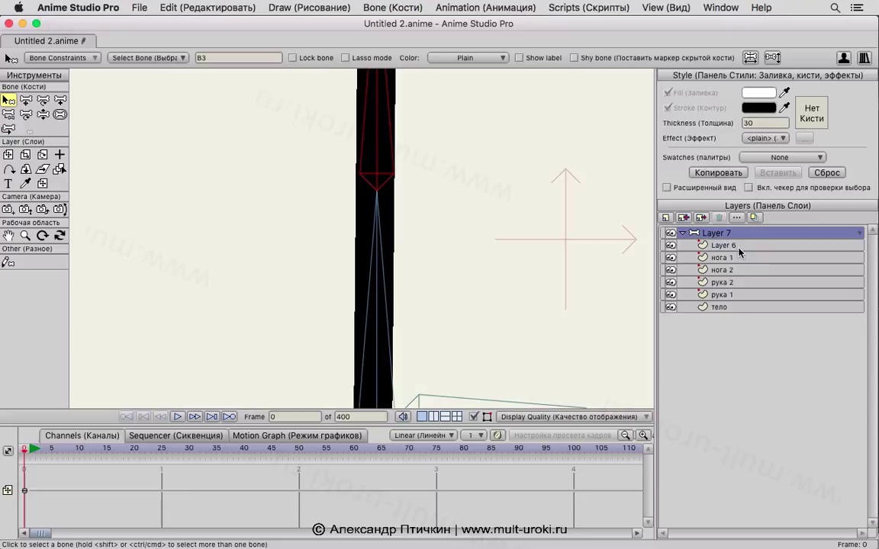
left_click(732, 307)
key("a")
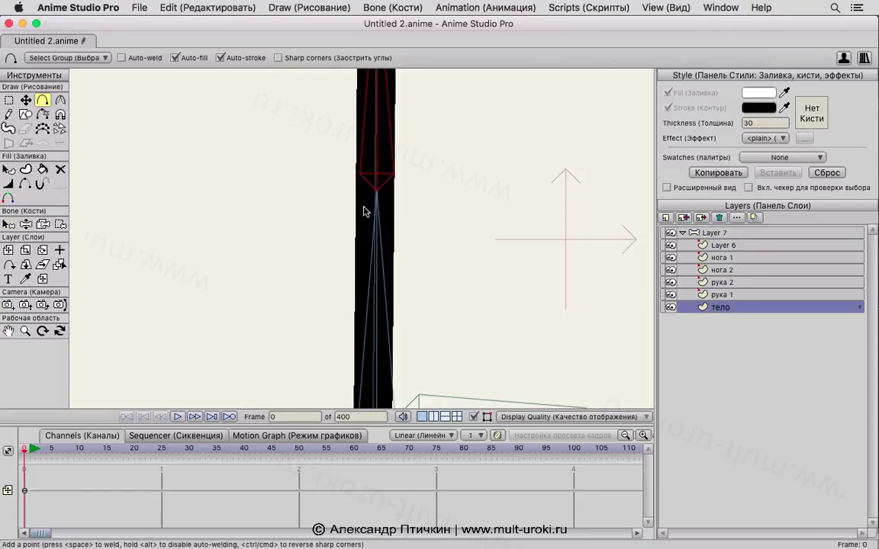
left_click_drag(451, 95, 453, 399)
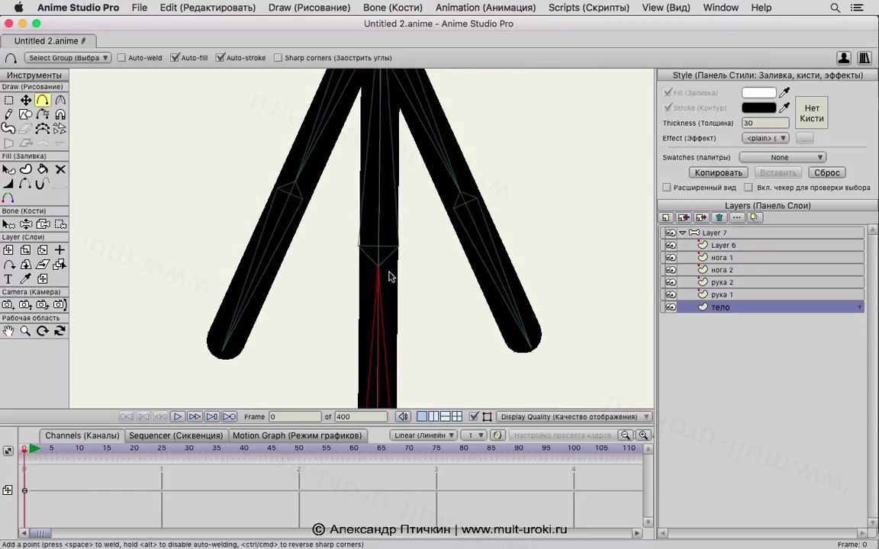
Add an elbow point at the bone joint on each arm line, on the рука 1 and рука 2 layers.
left_click(723, 296)
left_click(458, 189)
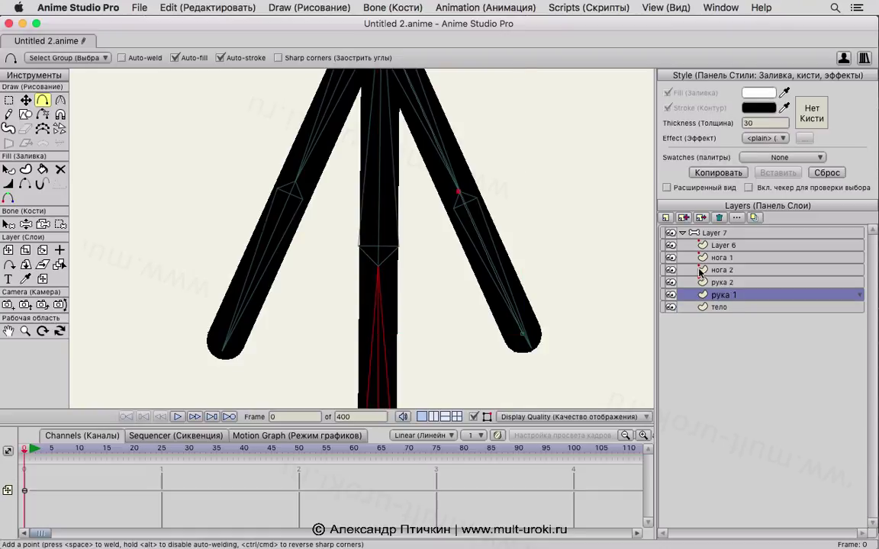
left_click(709, 282)
left_click(295, 186)
left_click_drag(412, 383, 405, 168)
scroll(405, 326, "down", 3)
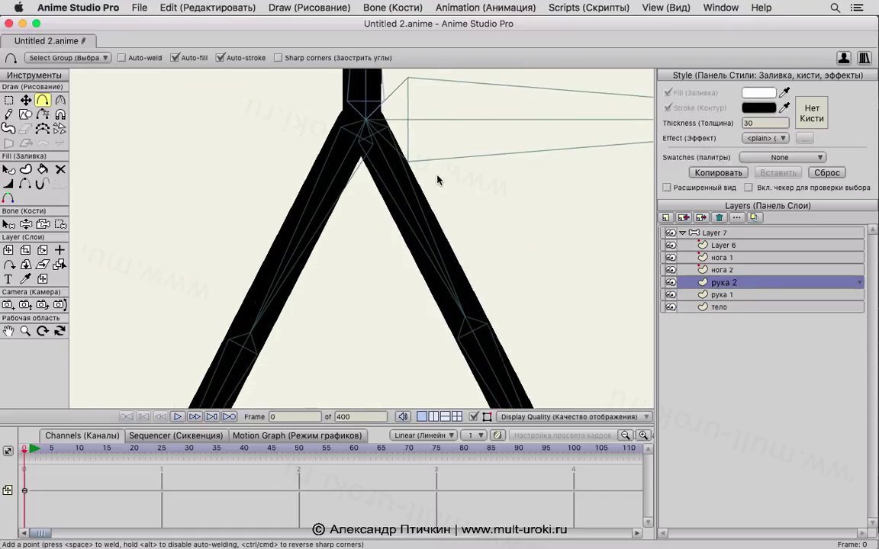
Add a knee point at the bone joint on each leg line, on the нога 2 and нога 1 layers.
left_click(723, 271)
left_click_drag(387, 371, 359, 289)
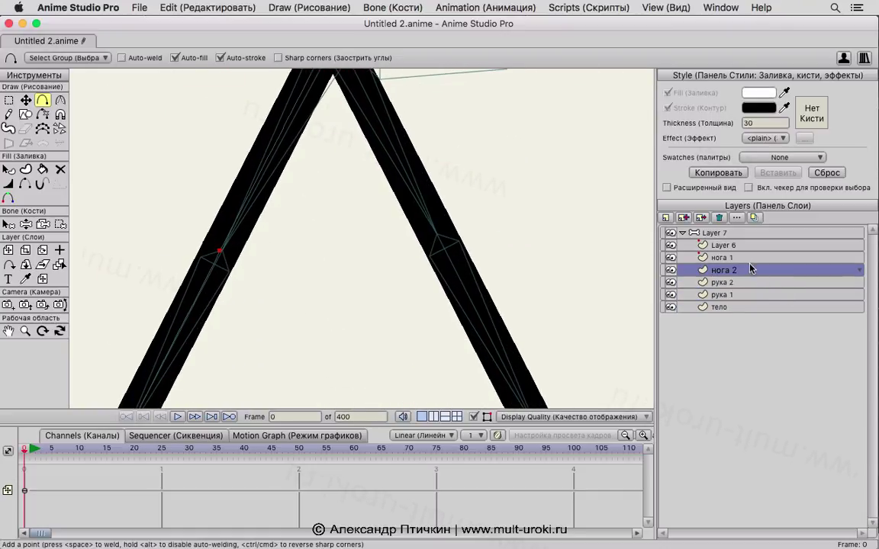
left_click(727, 259)
left_click(437, 232)
key("super+a")
scroll(561, 241, "down", 3)
scroll(560, 241, "down", 4)
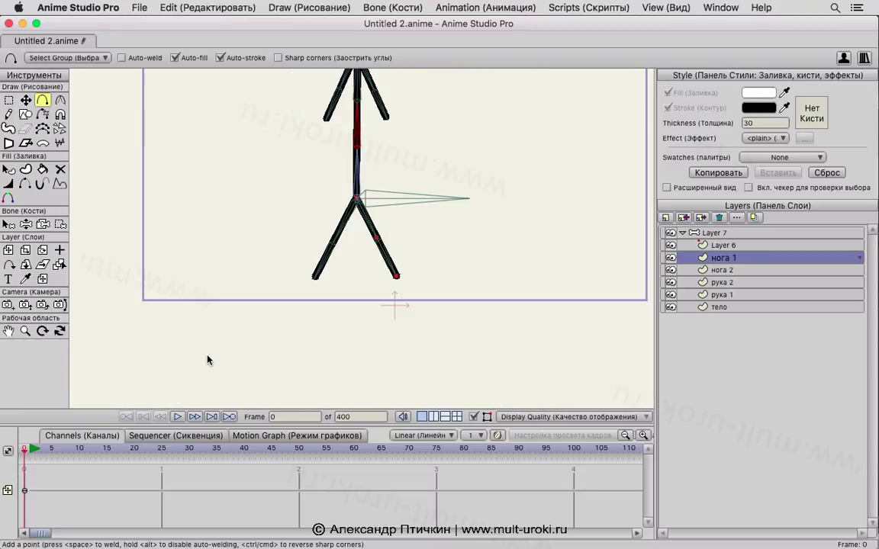
Test-bend the torso at frame 1 on the Layer 7 bone layer with Manipulate Bones, and discard the test pose.
left_click(31, 451)
scroll(432, 255, "up", 3)
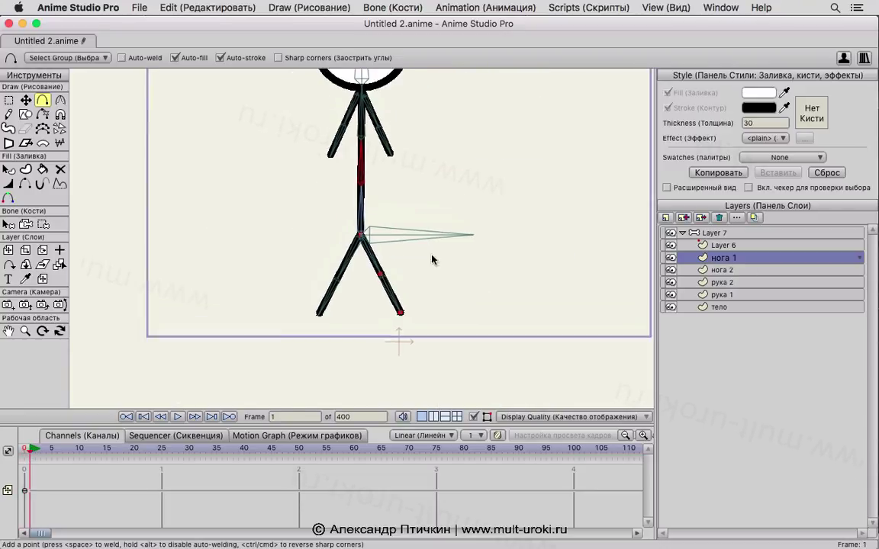
left_click(717, 232)
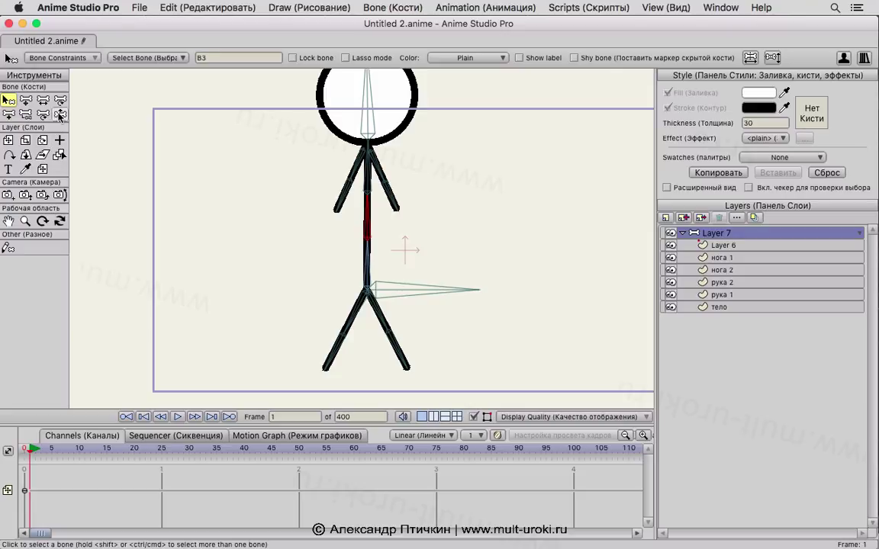
left_click(58, 114)
left_click_drag(378, 206, 338, 239)
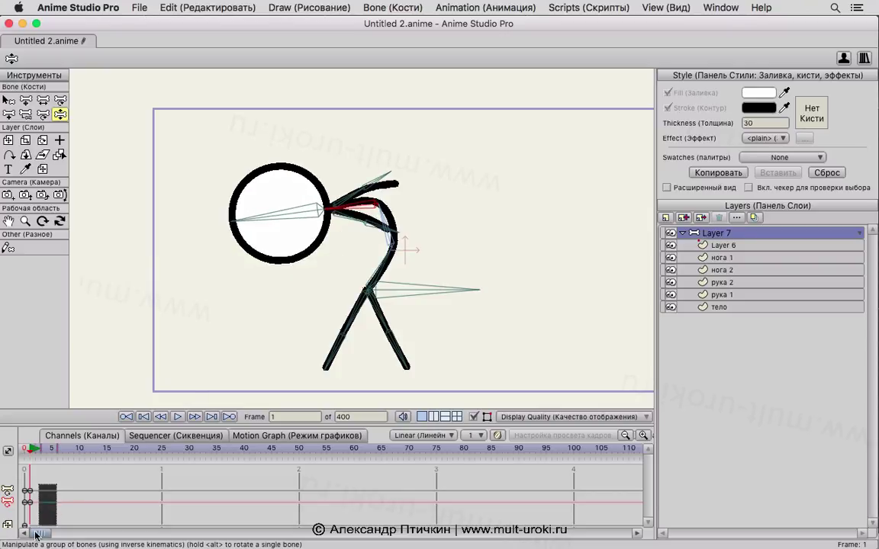
key("super+z")
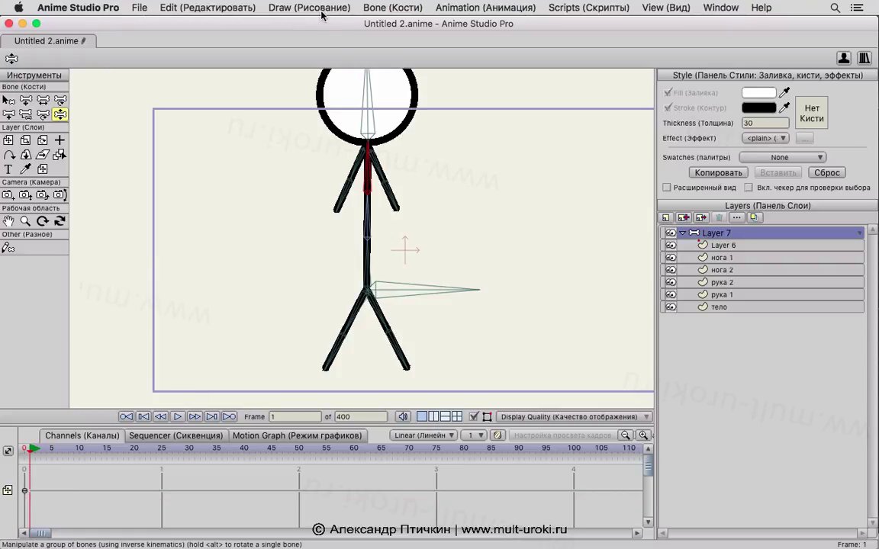
Test the left-hand arm bones at frame 1 with Manipulate Bones, and delete the resulting keyframes.
left_click(329, 174)
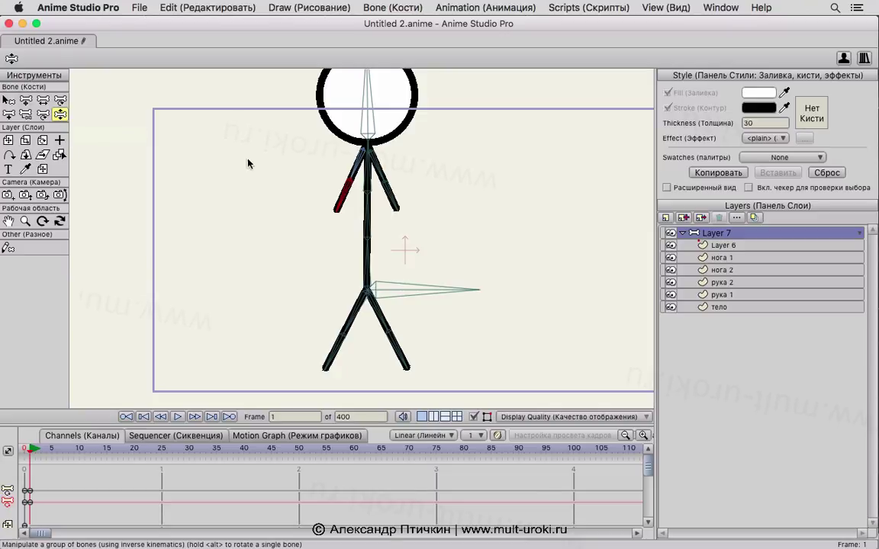
left_click_drag(344, 193, 251, 287)
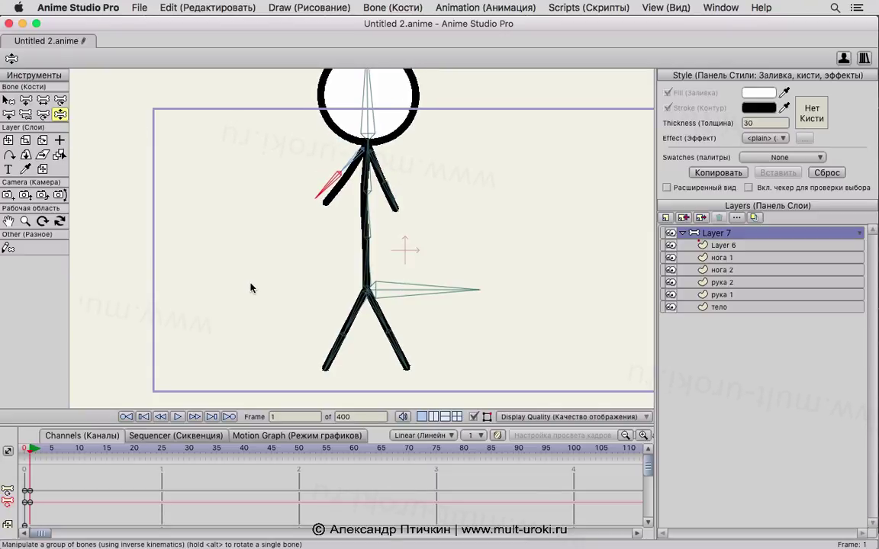
left_click_drag(235, 367, 138, 501)
left_click_drag(65, 478, 33, 543)
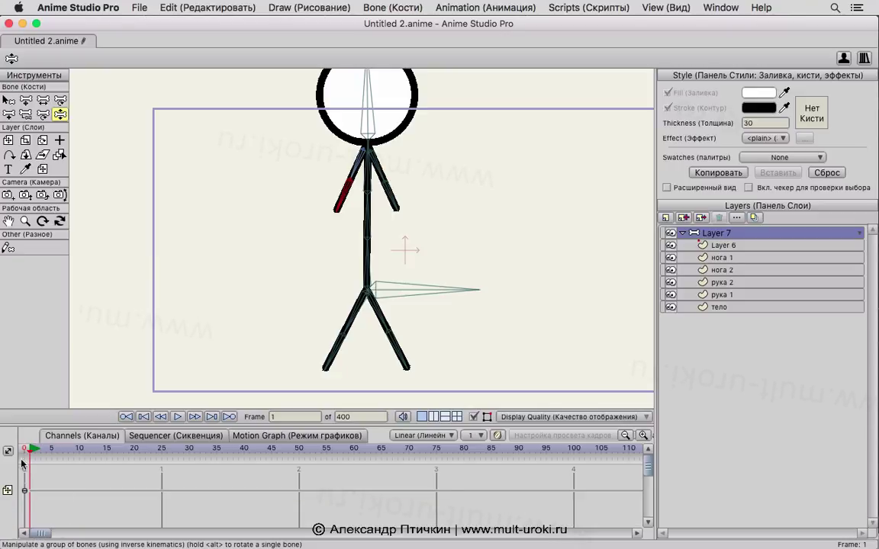
At frame 0, select the spine, arm and leg bones together and reduce their bone strength to about 0.2244.
left_click(21, 451)
left_click(7, 102)
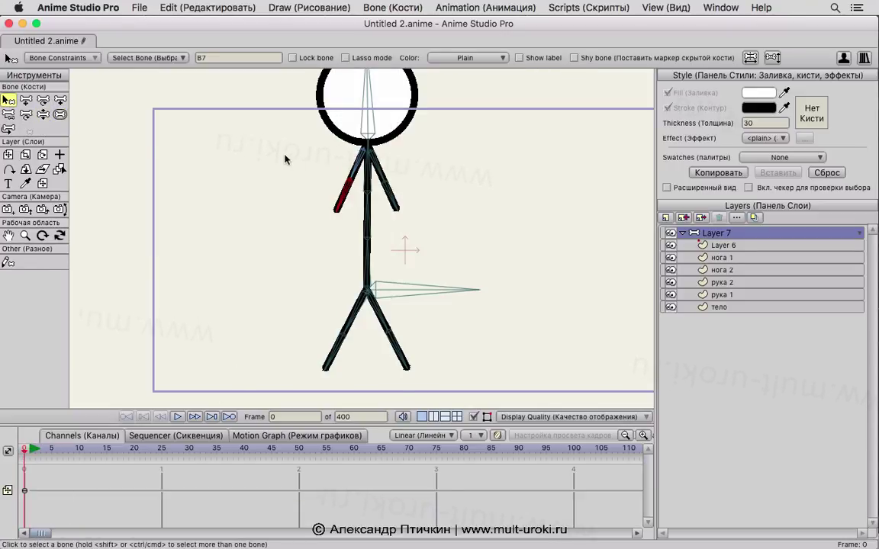
left_click_drag(280, 147, 421, 275)
left_click_drag(296, 319, 409, 375)
left_click(60, 114)
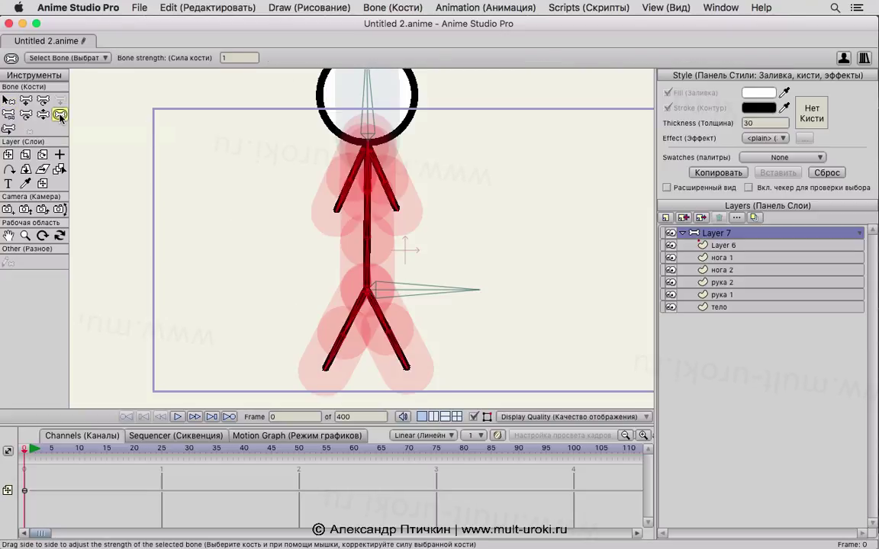
left_click_drag(369, 223, 328, 225)
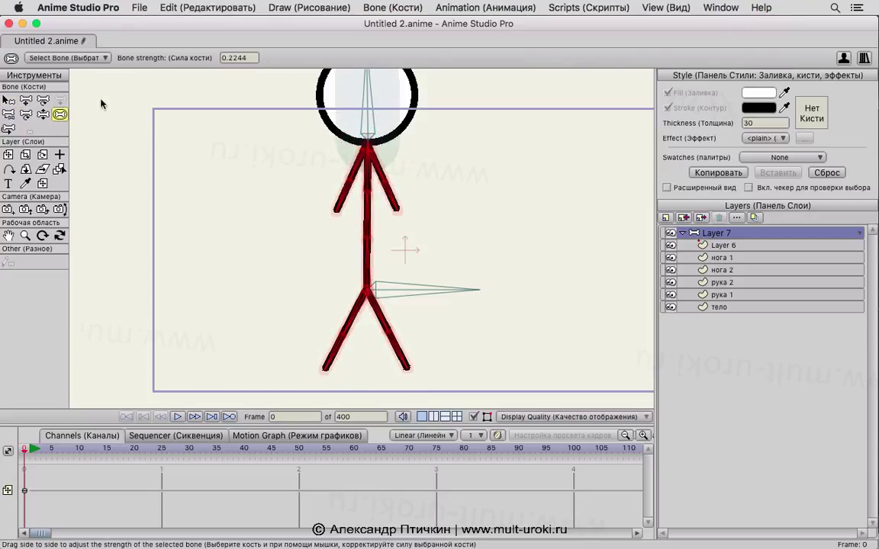
Select the head bone alone and increase its bone strength so its influence covers more of the head.
left_click(8, 100)
left_click(239, 150)
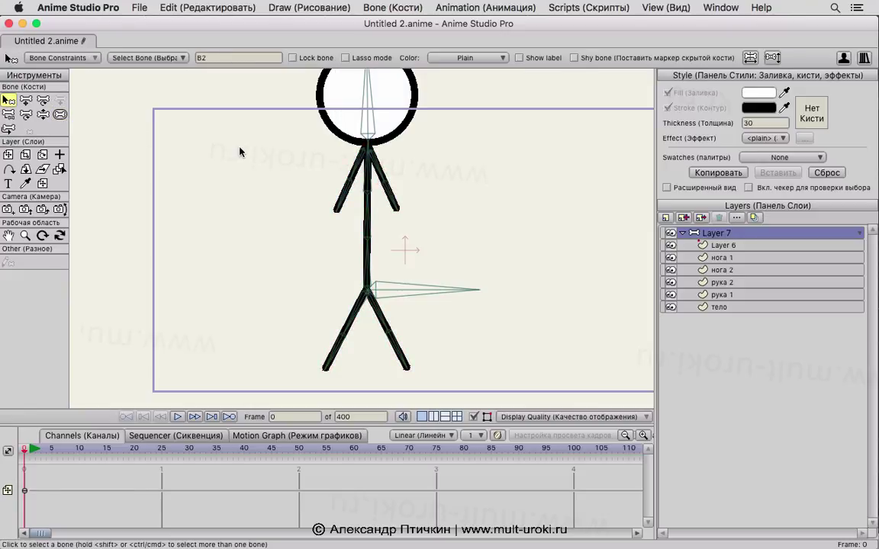
left_click(364, 131)
left_click(60, 115)
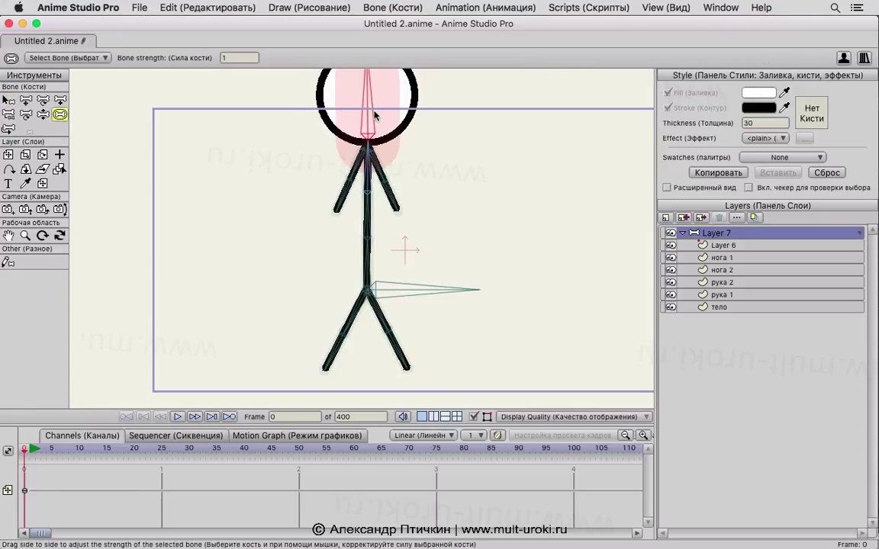
left_click_drag(375, 115, 413, 115)
left_click(8, 101)
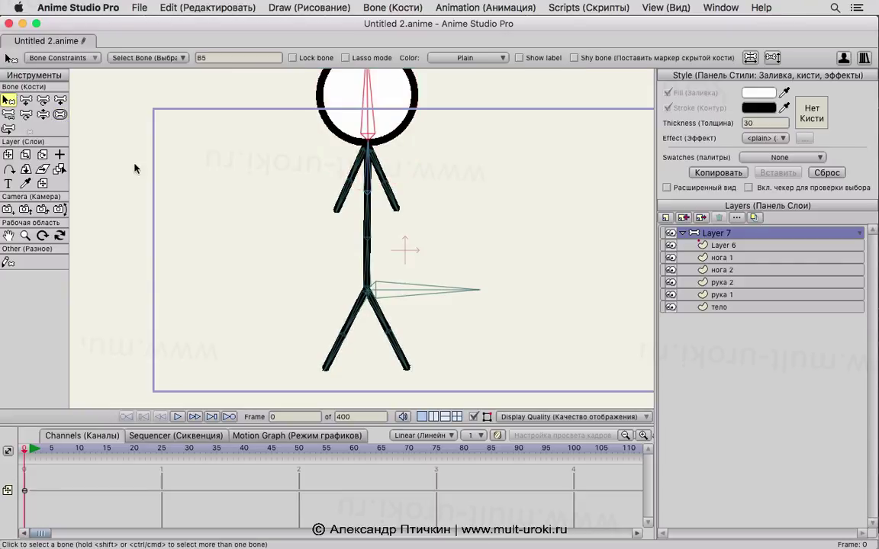
Bind the рука 2 layer to the left-hand arm's two bones with Use Selected Bones For Flexi-Binding.
left_click(218, 233)
scroll(289, 277, "up", 1)
left_click_drag(284, 184, 355, 267)
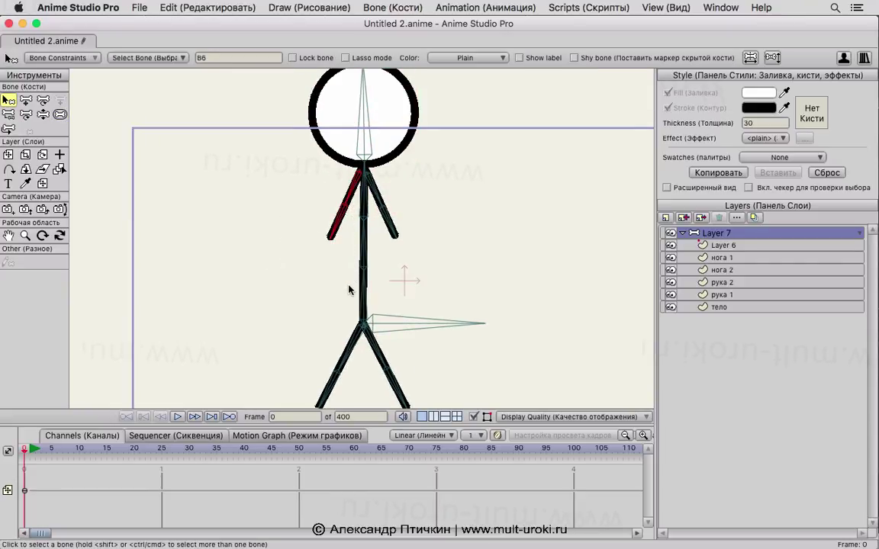
left_click(717, 295)
left_click(721, 283)
left_click(671, 282)
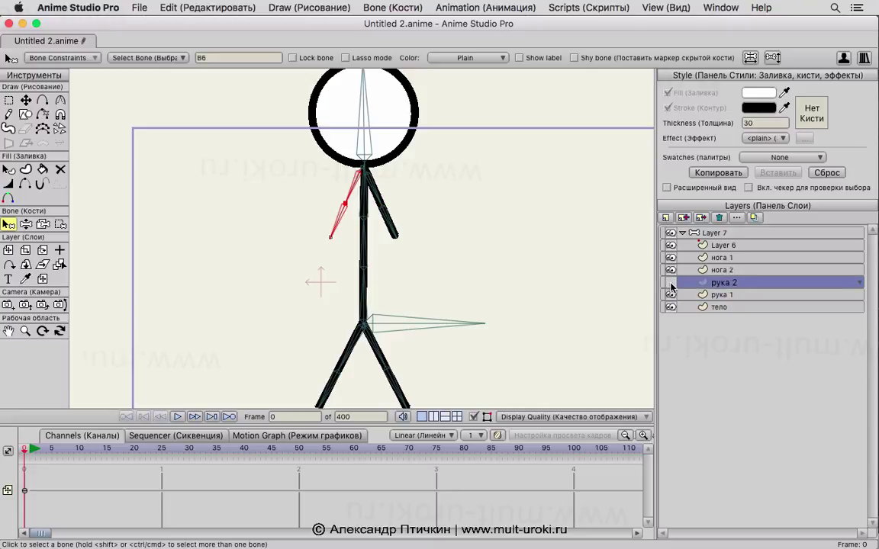
left_click(670, 283)
left_click(395, 8)
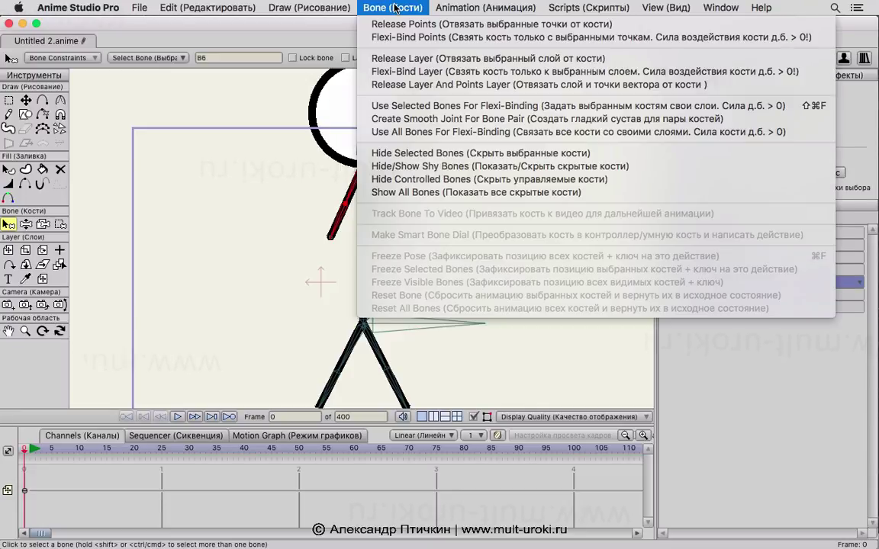
left_click(420, 108)
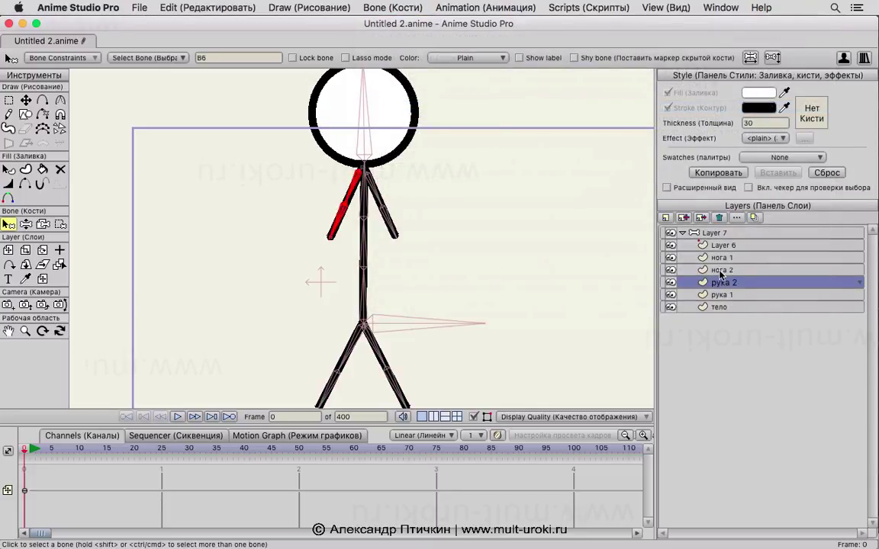
Bind the рука 1 layer to the right-hand arm's two bones with Use Selected Bones For Flexi-Binding.
left_click(723, 295)
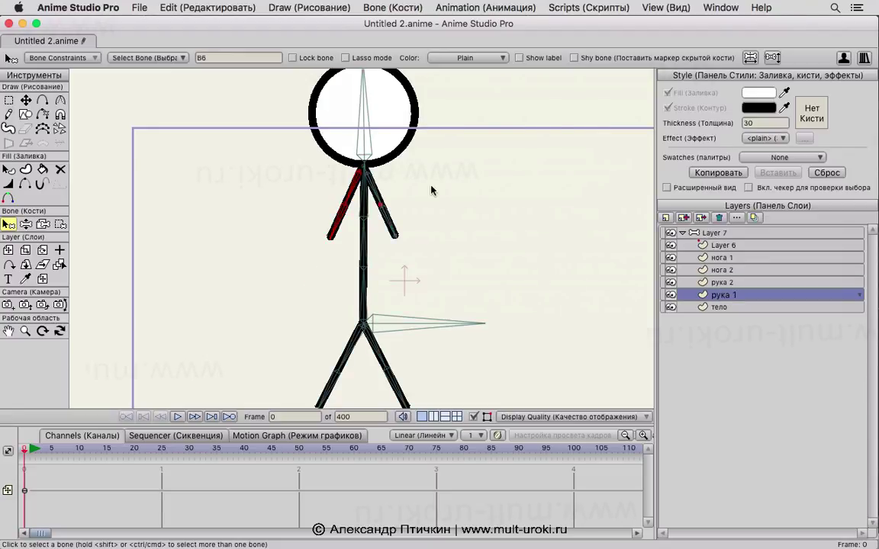
left_click_drag(426, 173, 379, 265)
left_click(396, 7)
left_click(366, 104)
scroll(432, 271, "down", 2)
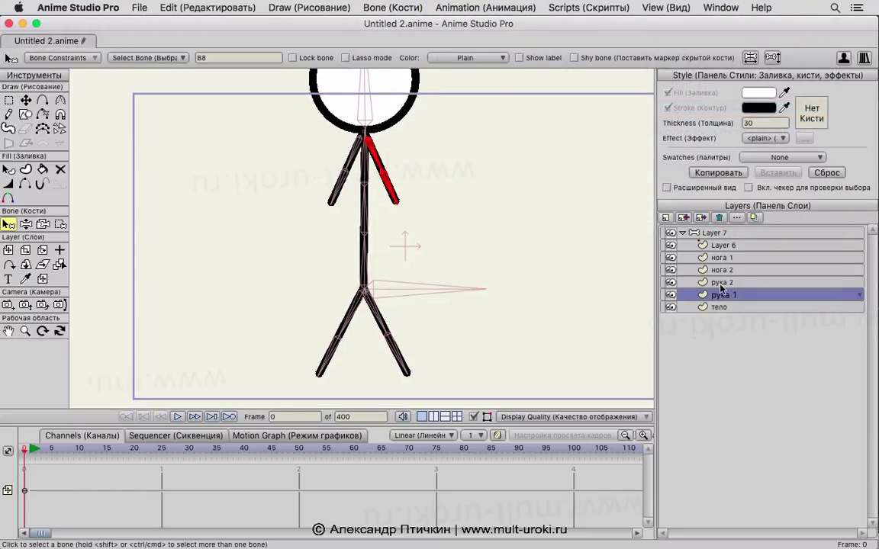
Bind the тело layer to the spine bones with Use Selected Bones For Flexi-Binding.
left_click(721, 307)
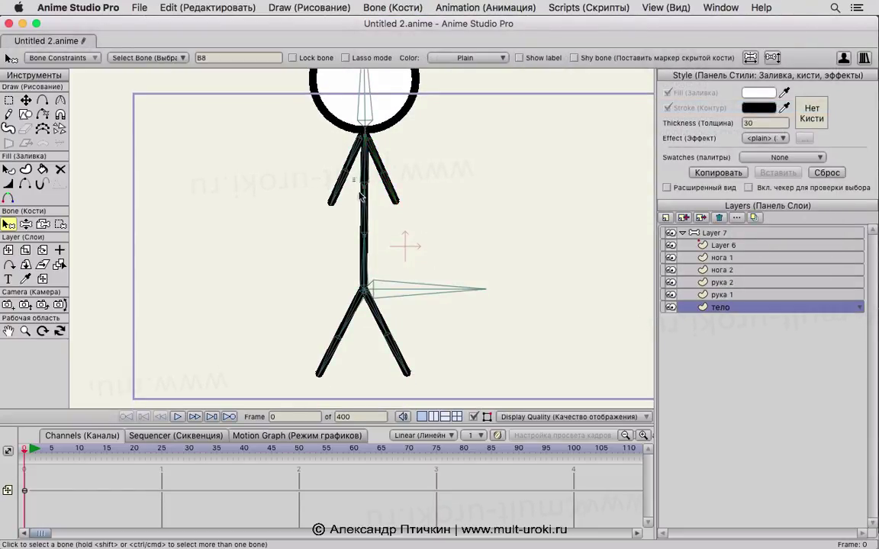
left_click(378, 281)
left_click(397, 7)
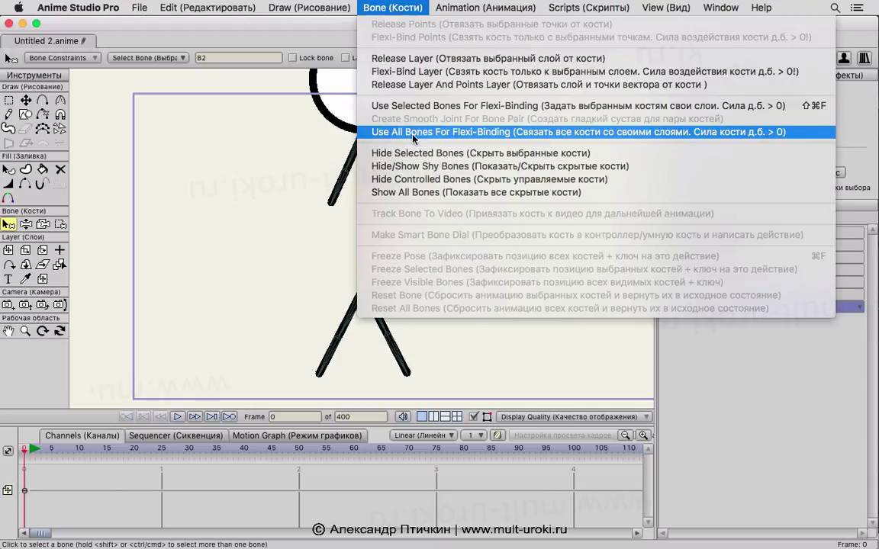
left_click(372, 95)
Bind the нога 1 layer to the right-hand leg's bones with Use Selected Bones For Flexi-Binding.
scroll(457, 278, "down", 4)
left_click(389, 267)
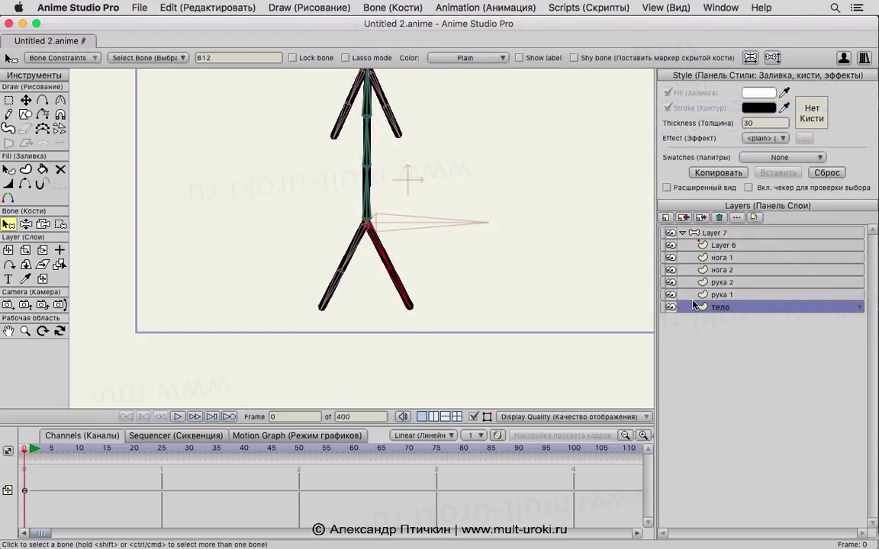
left_click(722, 260)
left_click(367, 10)
left_click(361, 259)
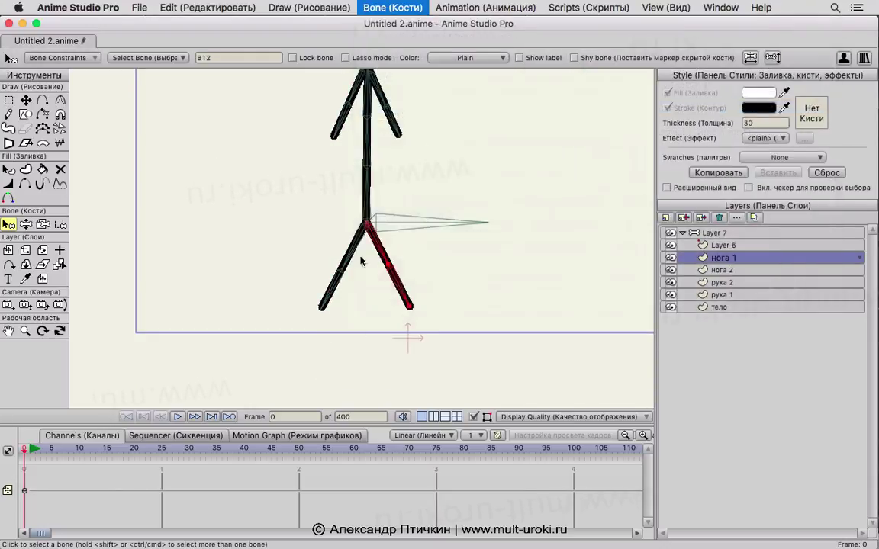
Bind the нога 2 layer to the left-hand leg's bones with Use Selected Bones For Flexi-Binding.
left_click(723, 271)
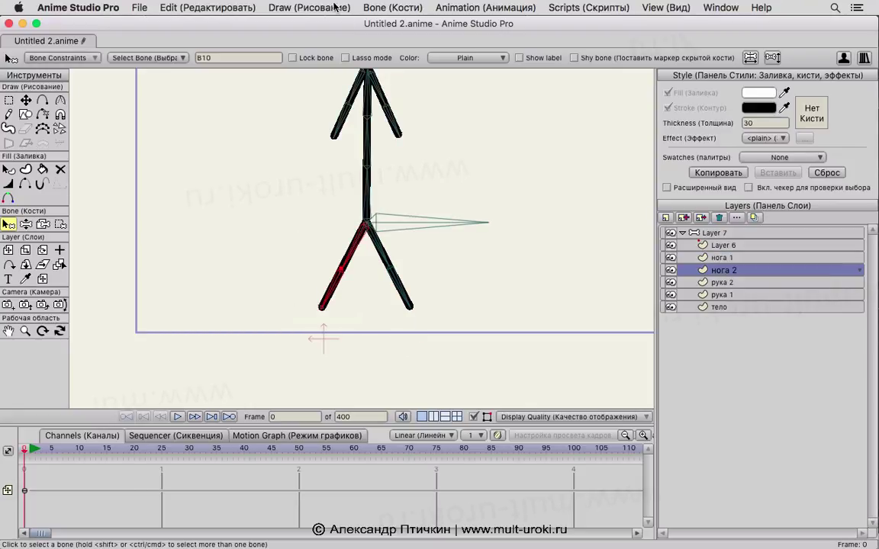
left_click(392, 8)
left_click(409, 110)
scroll(510, 251, "up", 3)
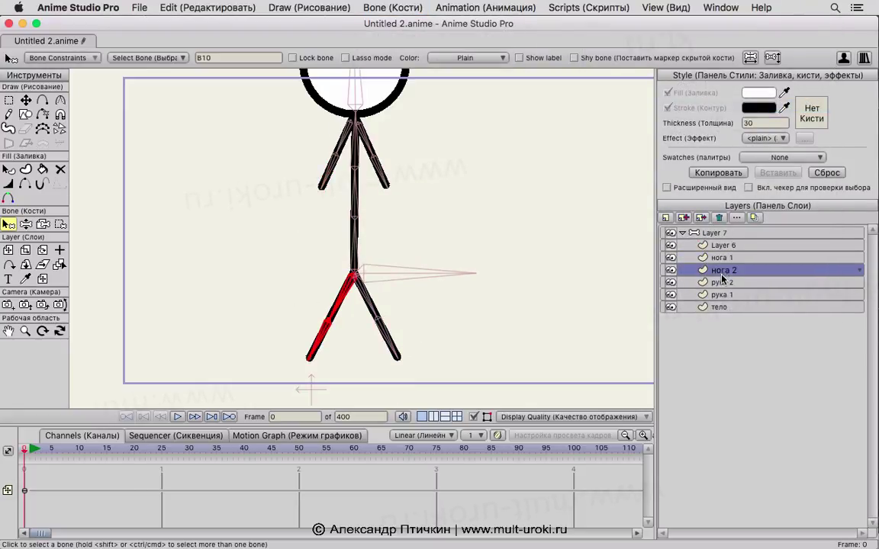
Rename the head's vector layer, Layer 6, as голова.
left_click(718, 283)
left_click(721, 296)
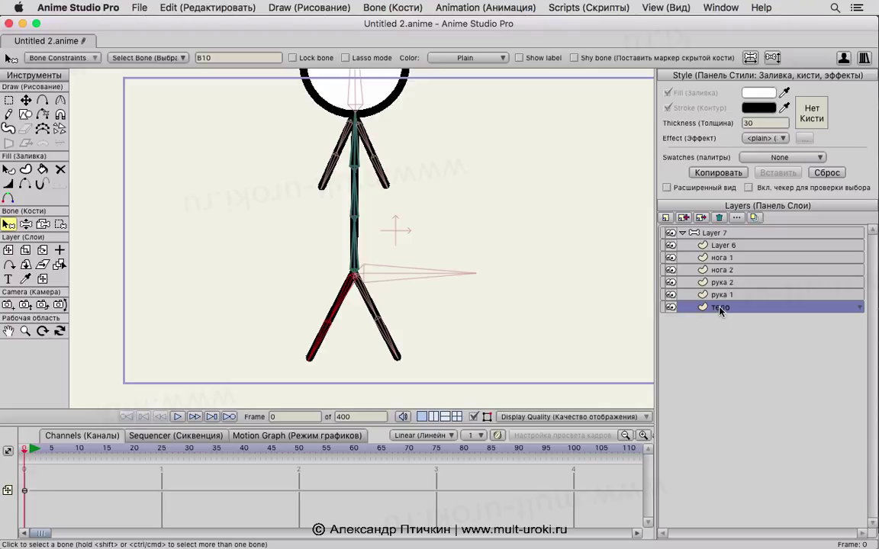
left_click(718, 246)
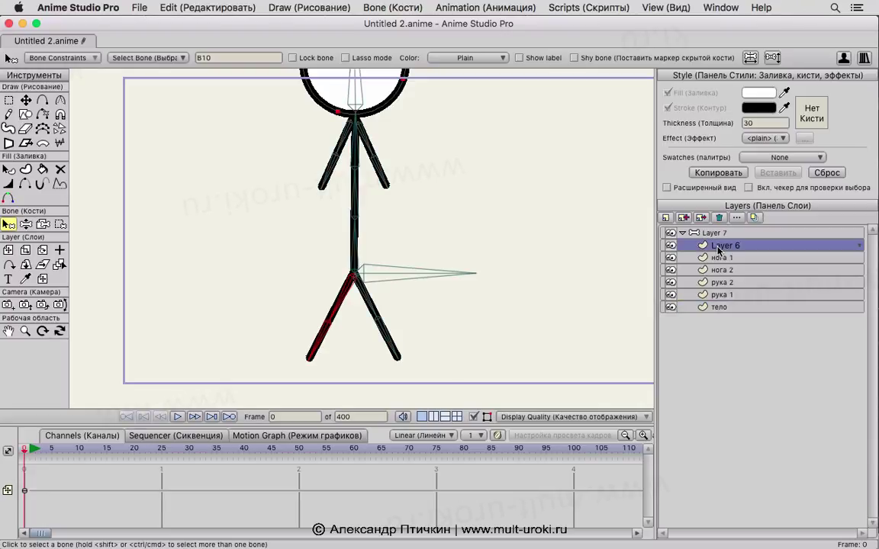
double_click(724, 250)
type("голова")
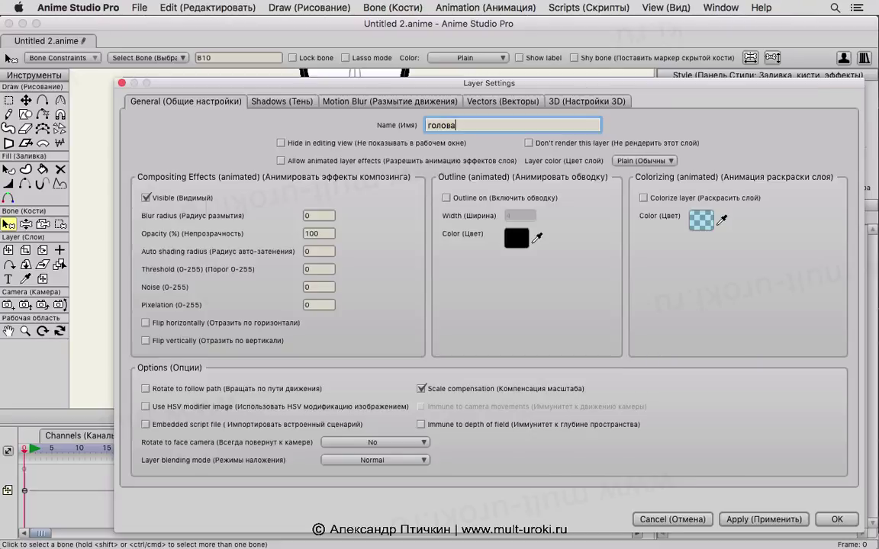
key("Return")
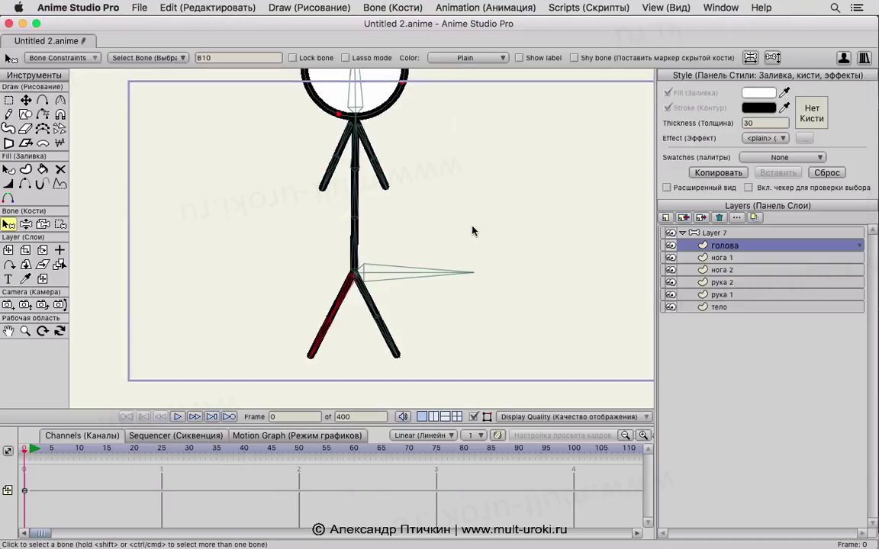
Test the left-hand arm's bending on frame 1 with Manipulate Bones, delete the test keyframes and return to frame 0.
left_click(31, 450)
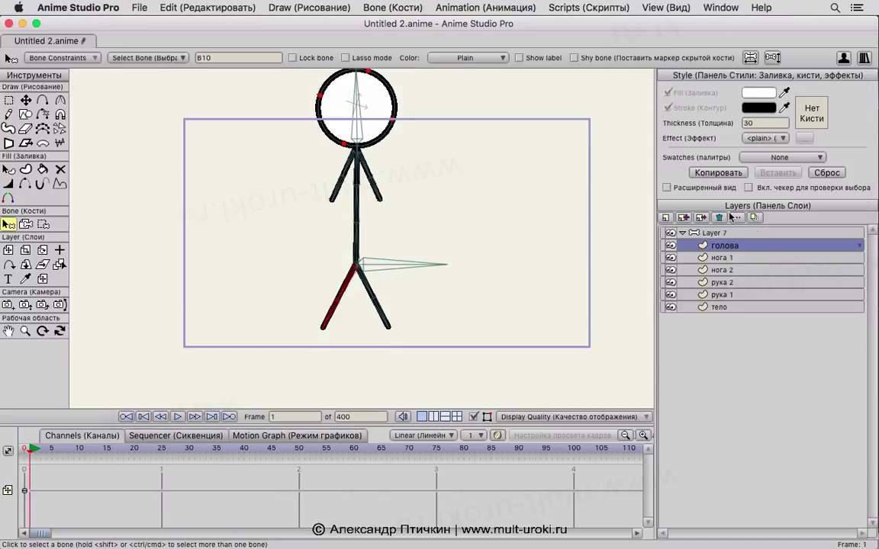
left_click(726, 236)
left_click(60, 114)
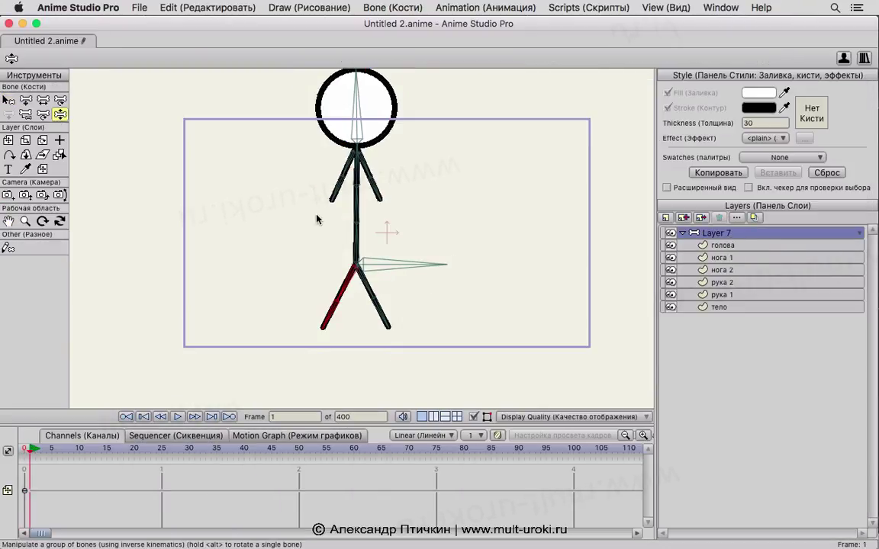
left_click_drag(306, 180, 248, 497)
left_click_drag(39, 476, 32, 519)
key("Delete")
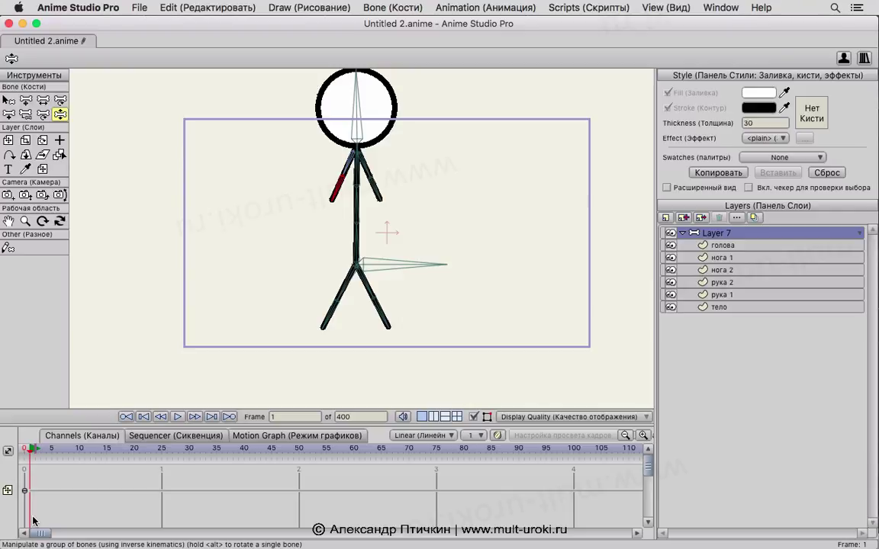
key("Left")
Add two separate unparented vertical bones on Layer 7, one extending downward from the end of each leg.
left_click(9, 100)
left_click(252, 333)
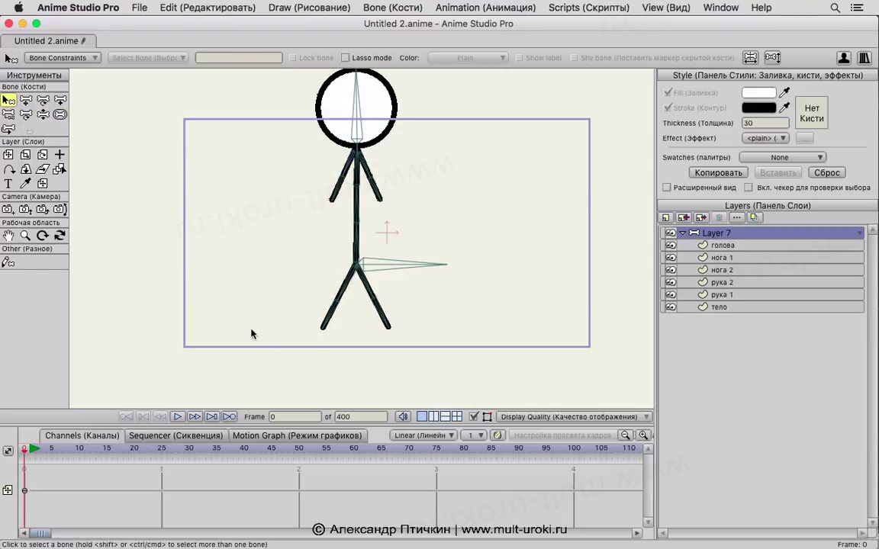
scroll(271, 236, "up", 5)
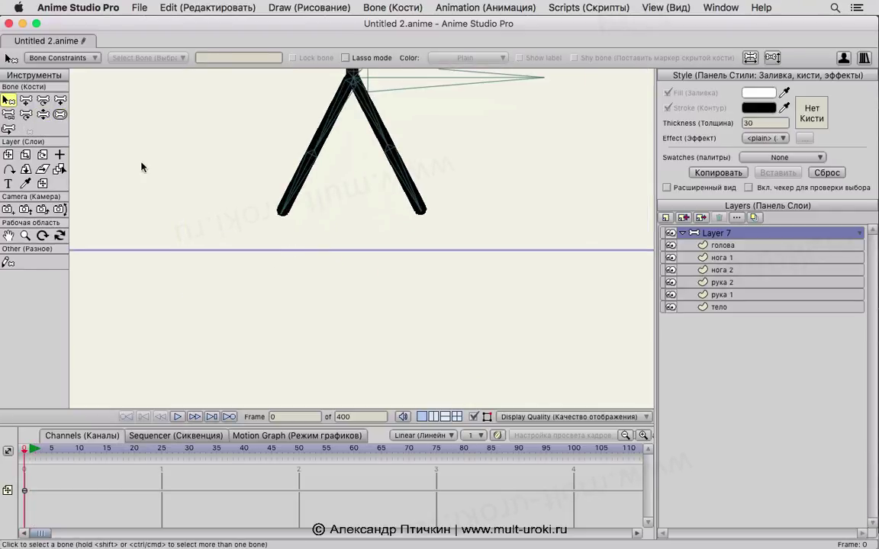
left_click(60, 101)
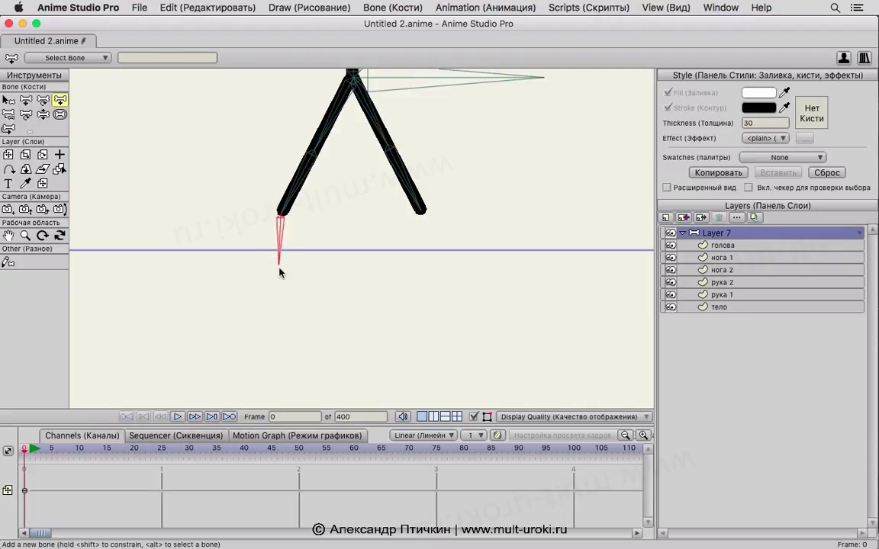
left_click_drag(280, 272, 281, 334)
left_click(14, 99)
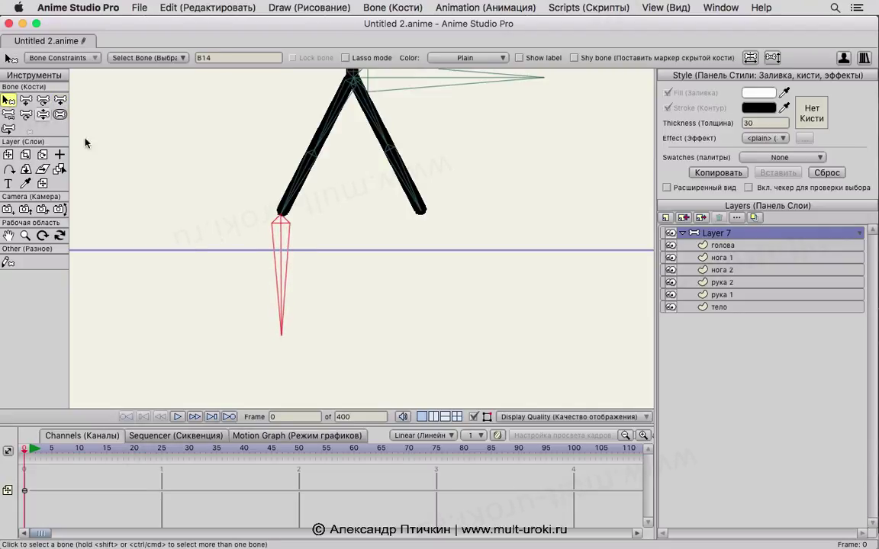
left_click(60, 101)
left_click_drag(423, 213, 421, 339)
left_click(9, 100)
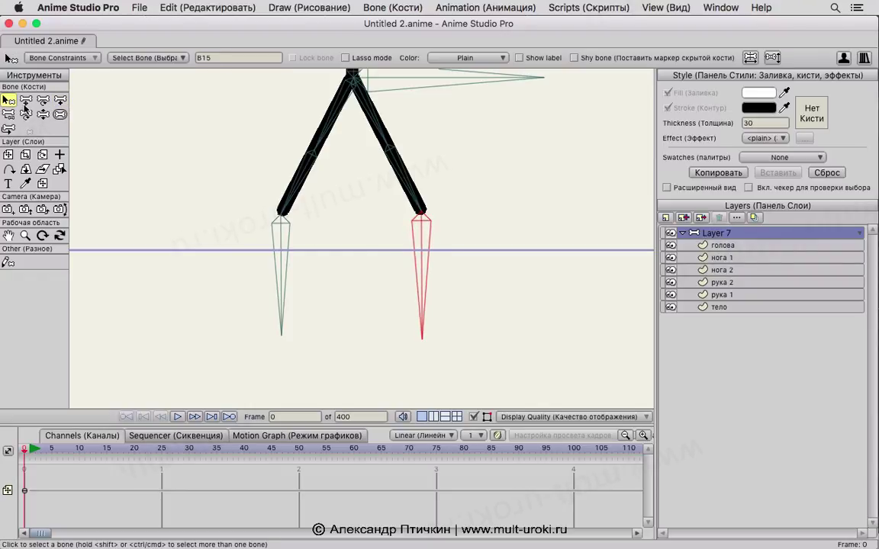
Reduce the bone strength of both new foot bones together, then deselect them.
left_click_drag(159, 217, 462, 308)
left_click(61, 113)
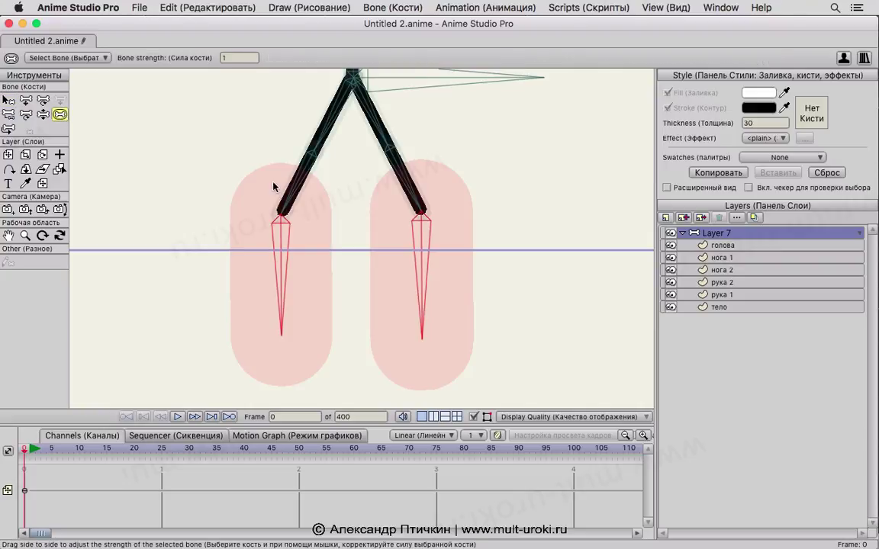
left_click_drag(422, 251, 242, 248)
left_click(8, 100)
left_click(245, 248)
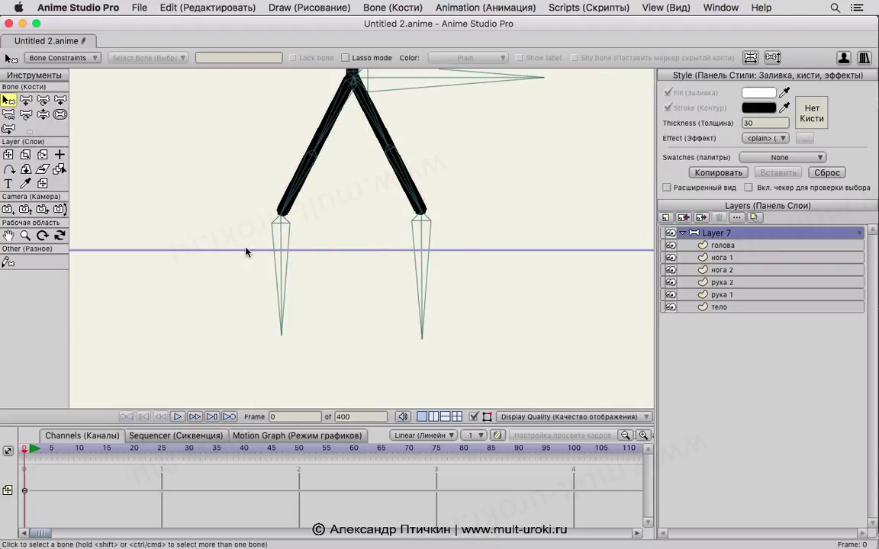
Try parenting the left-hand foot bone B14 to the left-hand thigh bone, then detach it from that parent.
left_click(282, 242)
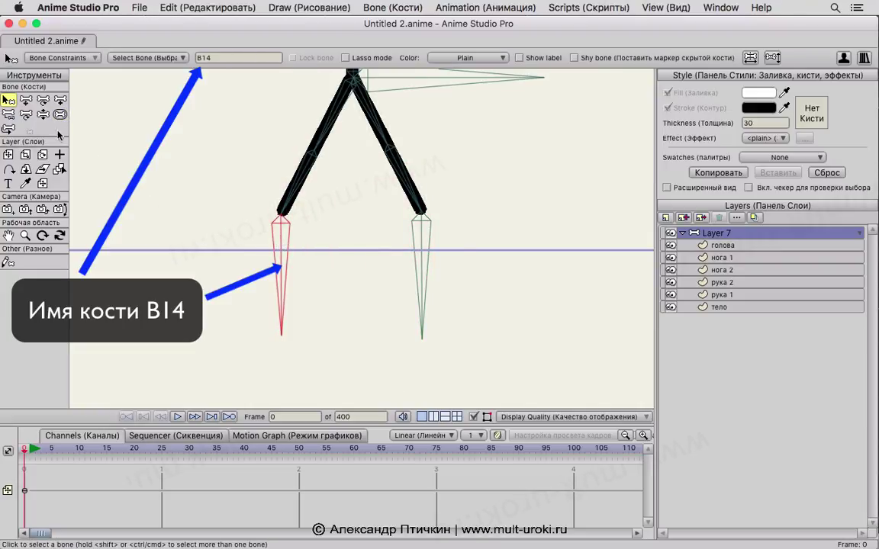
key("p")
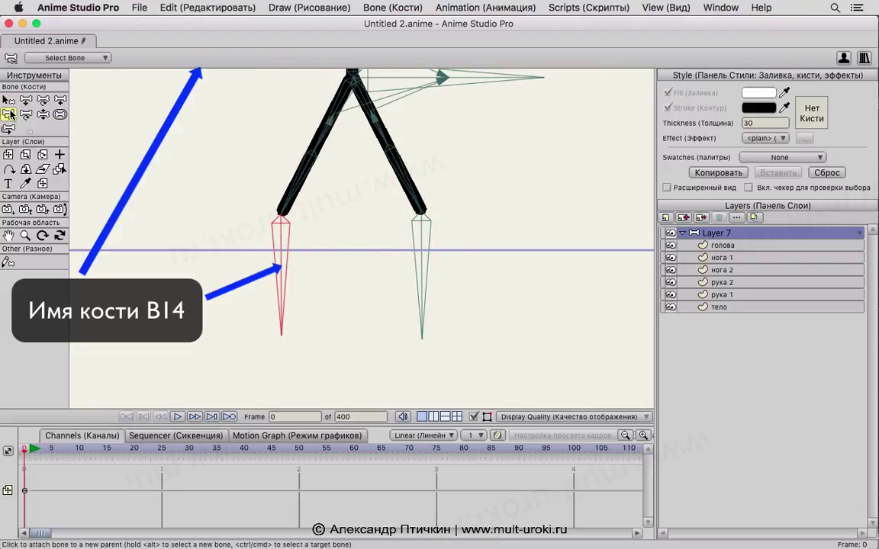
left_click(322, 142)
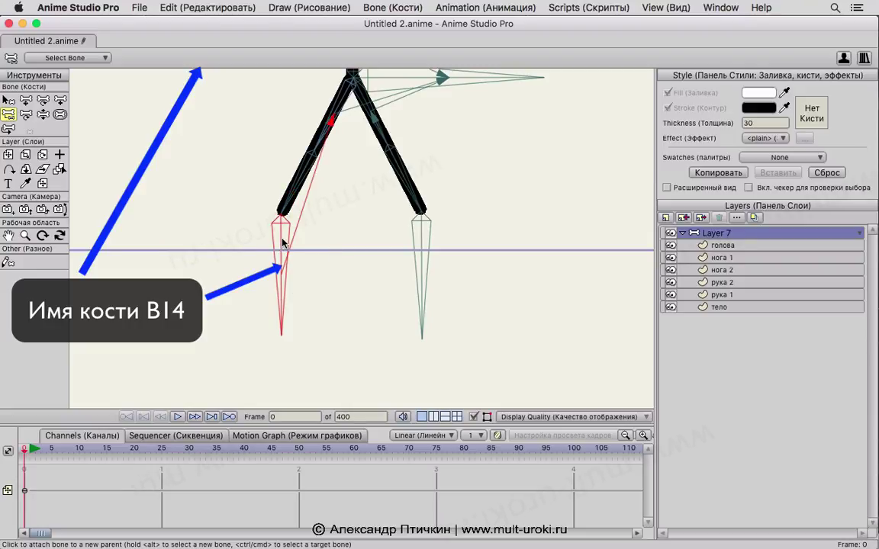
left_click(10, 100)
left_click(279, 249)
left_click(280, 248)
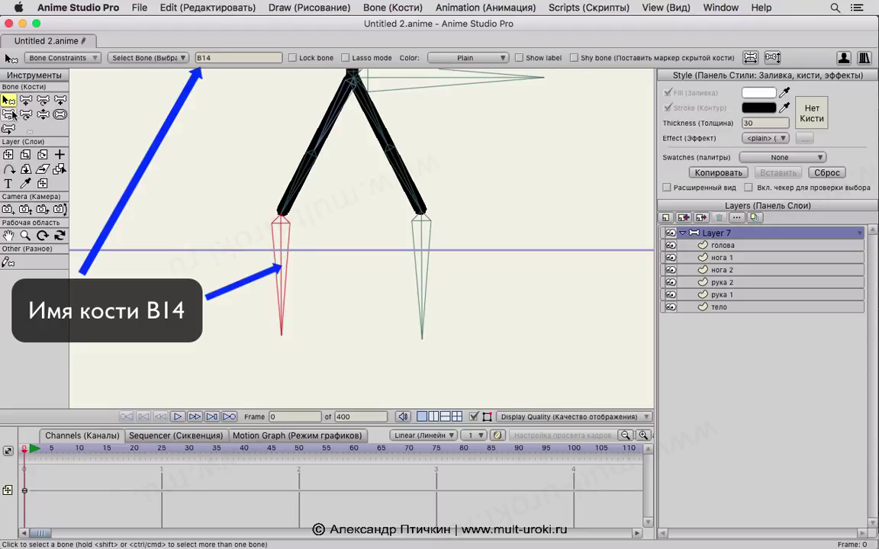
key("p")
key("b")
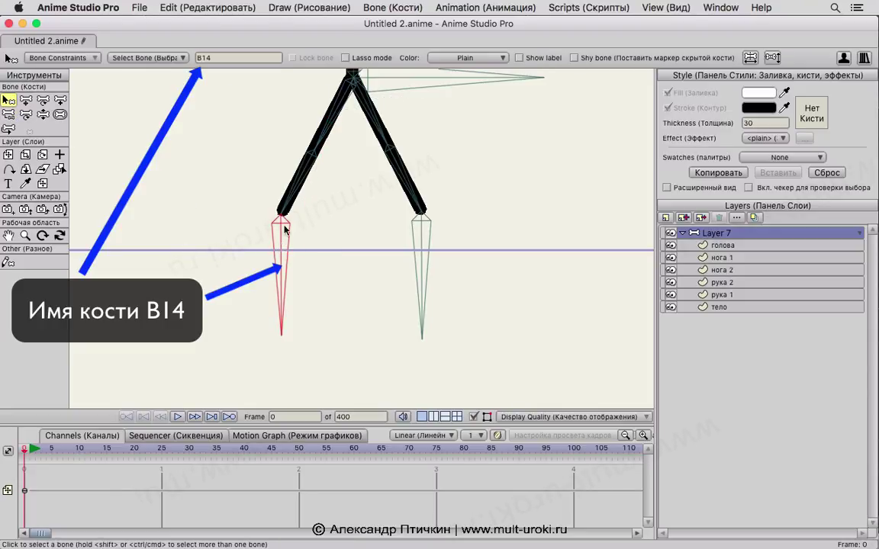
Set bone B14 as the target of the left-hand shin bone B11 in its bone constraints.
left_click(292, 194)
left_click(61, 58)
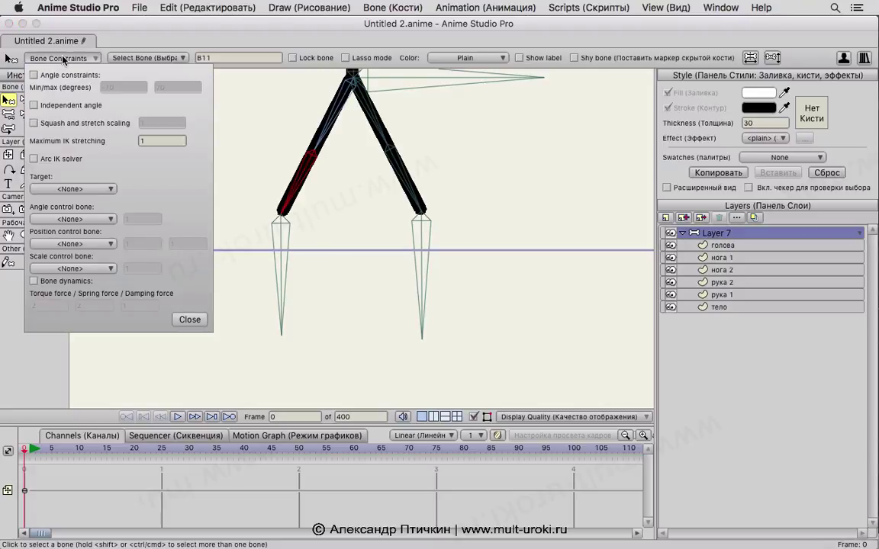
left_click(52, 189)
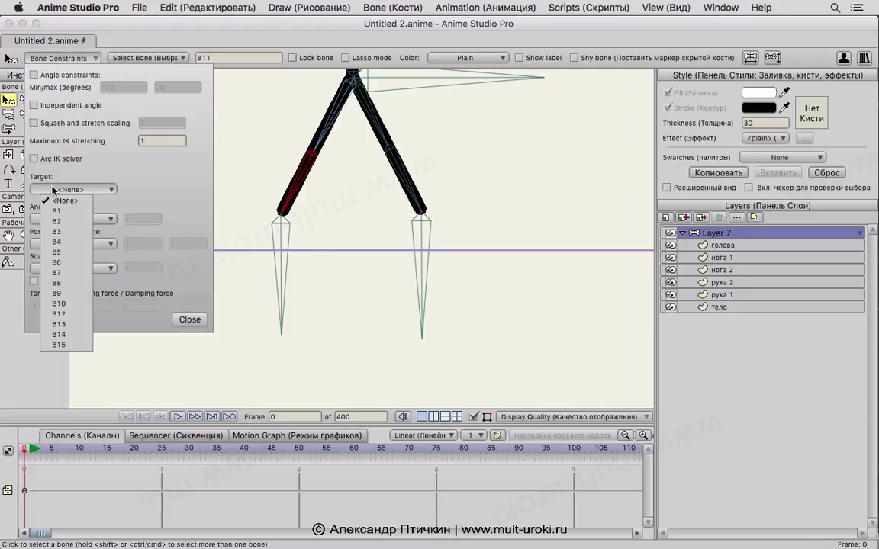
left_click(81, 339)
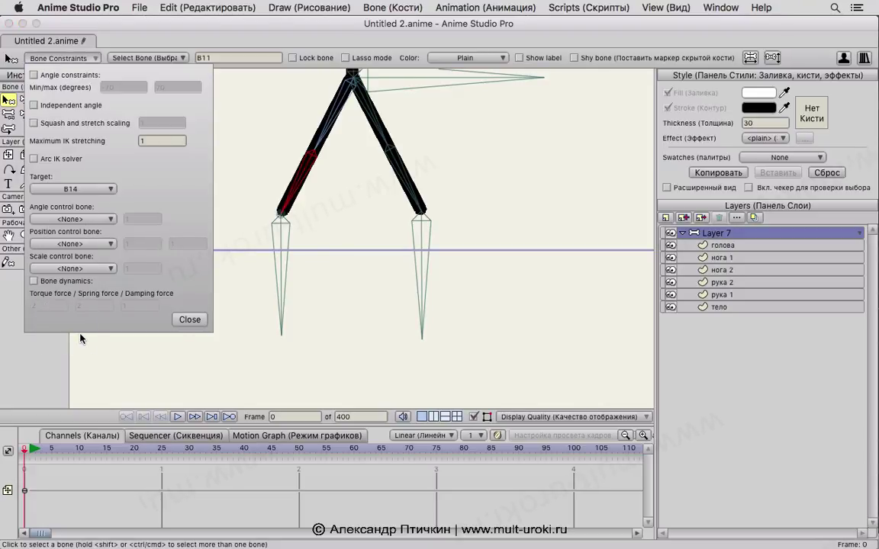
left_click(188, 319)
Set bone B15 as the target of the right-hand shin bone B13 in its bone constraints.
left_click(419, 227)
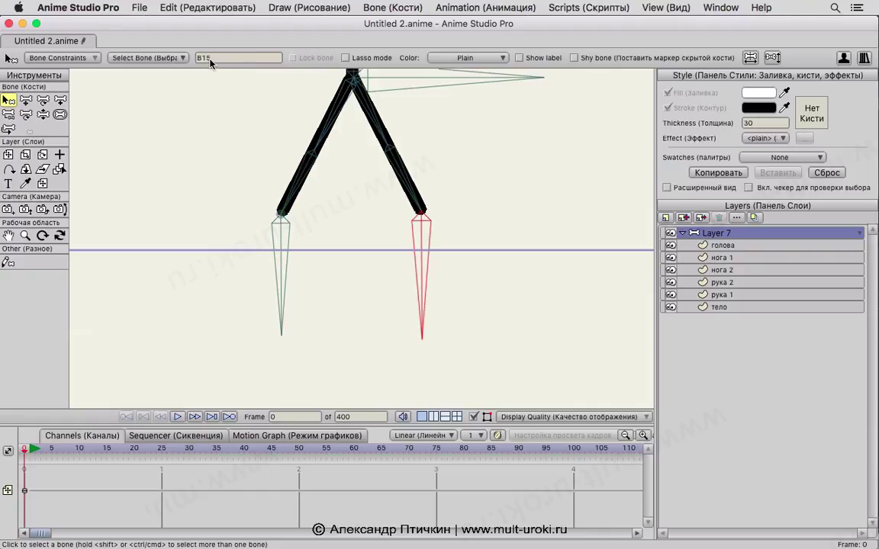
left_click(369, 166)
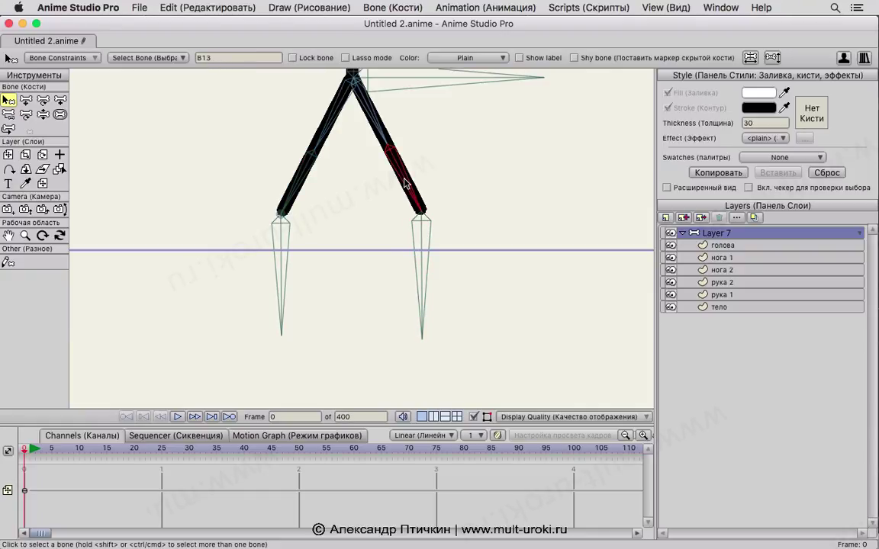
left_click(53, 57)
left_click(54, 189)
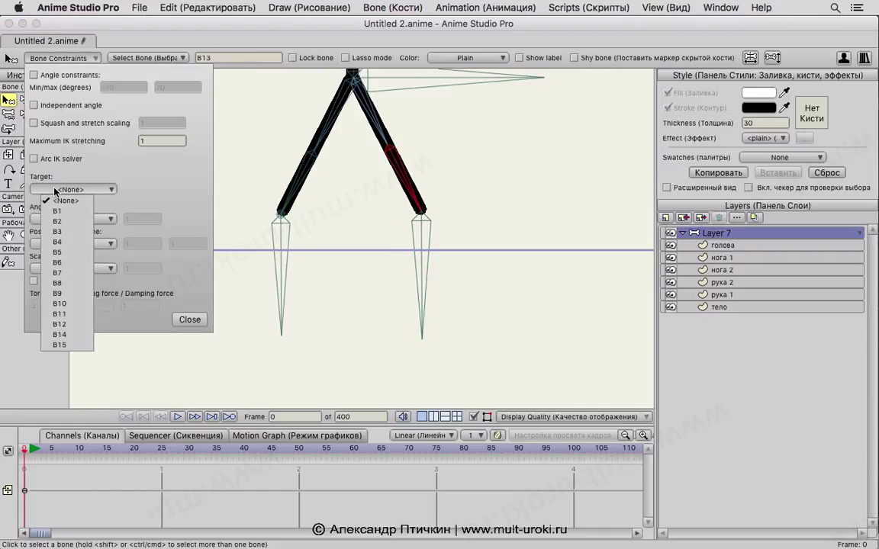
left_click(60, 348)
left_click(190, 319)
Test the leg targets on frame 1 by moving the horizontal hip bone and the foot target bones to the left.
left_click(31, 450)
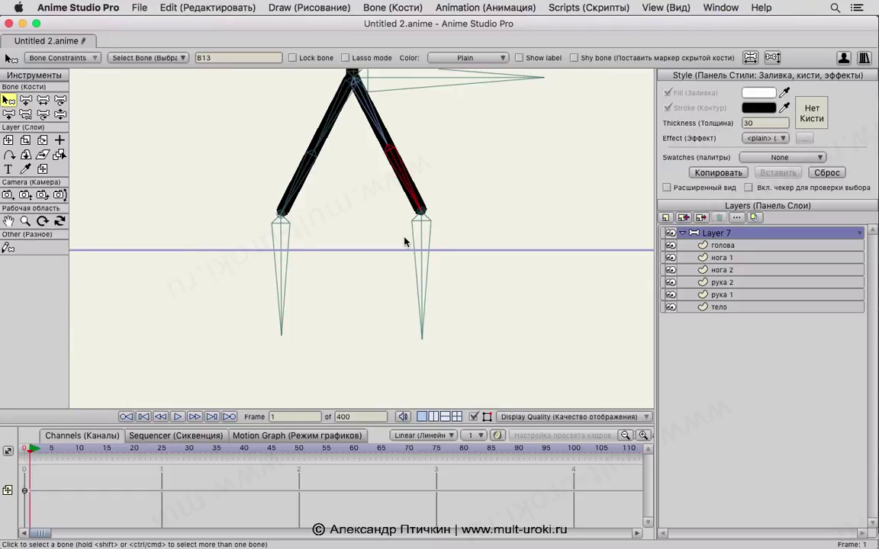
scroll(412, 221, "down", 6)
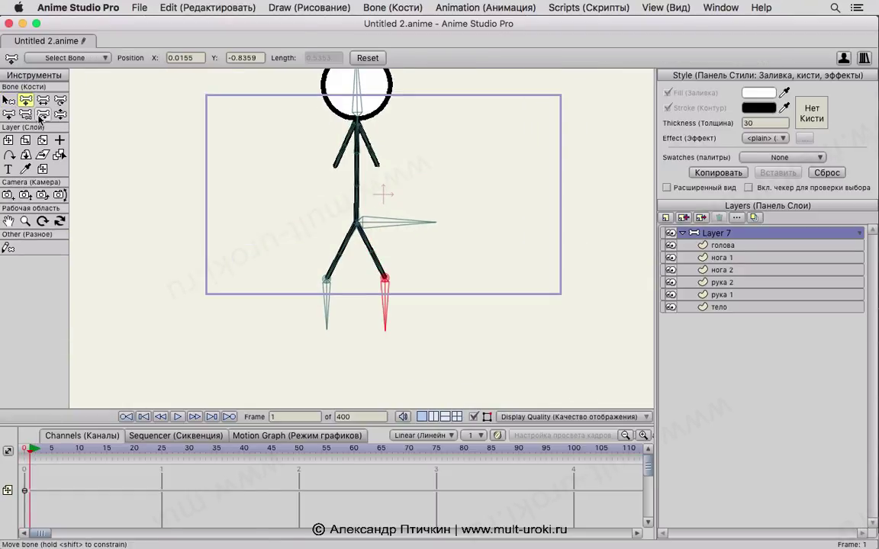
left_click(41, 115)
left_click(363, 223)
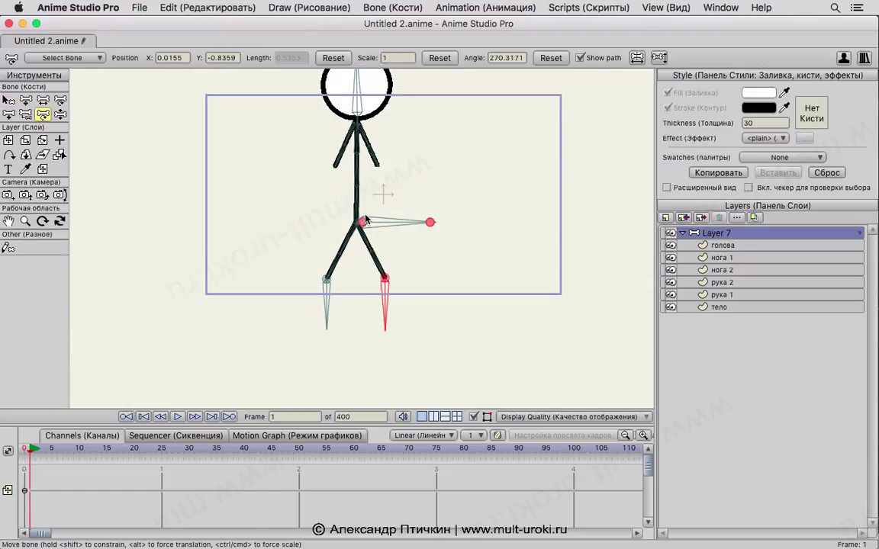
left_click_drag(363, 223, 304, 209)
left_click(28, 101)
left_click_drag(327, 268, 256, 288)
left_click_drag(329, 208, 299, 224)
left_click_drag(327, 294, 289, 265)
left_click_drag(284, 224, 267, 210)
left_click_drag(289, 285, 215, 288)
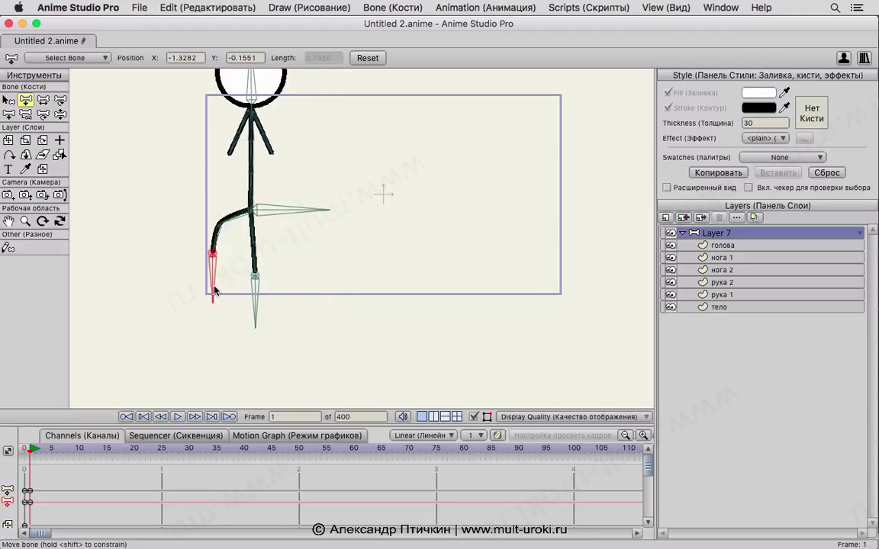
left_click_drag(305, 211, 280, 216)
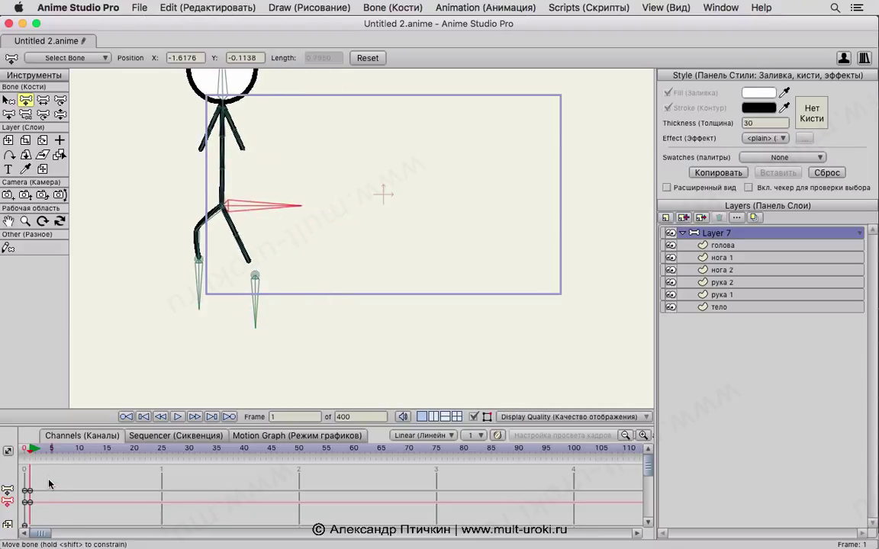
Delete the test keyframes on frame 1 and return the timeline to frame 0.
left_click_drag(51, 479, 30, 544)
key("Delete")
left_click(24, 449)
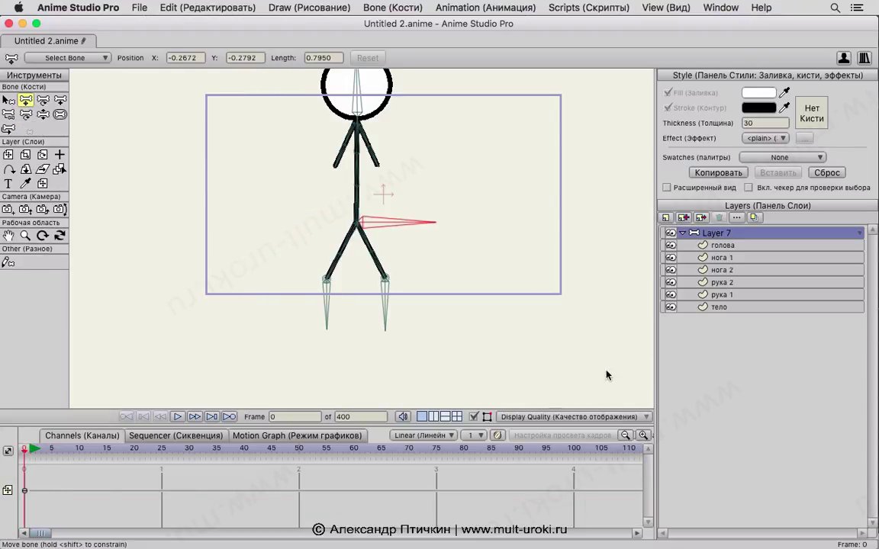
Add a new vector layer named глаза directly above the голова layer inside the bone layer.
left_click(719, 245)
left_click(667, 219)
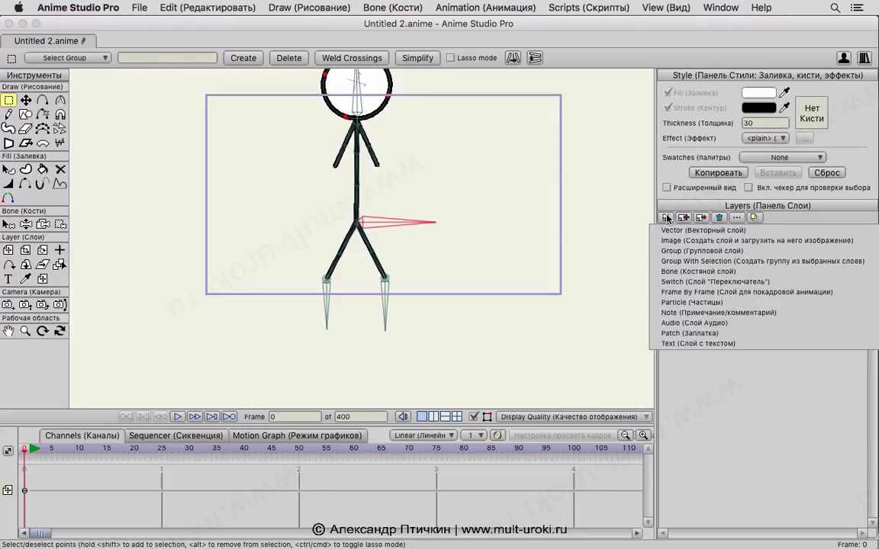
left_click(691, 230)
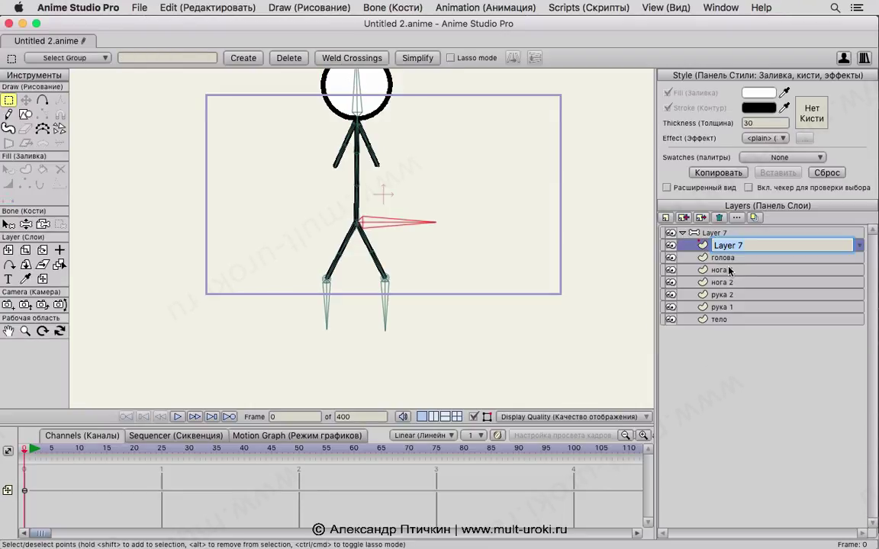
type("глаш")
type("аза")
key("Return")
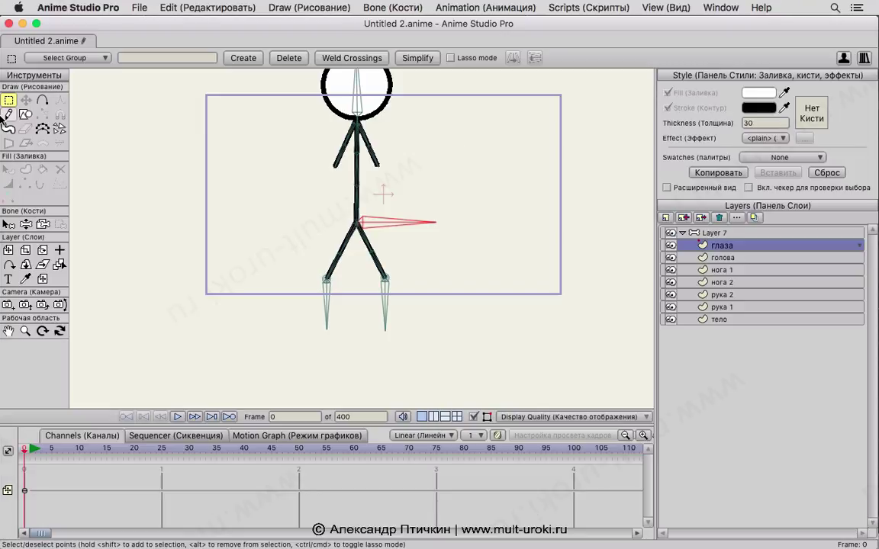
Draw a small circular eye inside the head on its right-hand half and set its fill to black.
left_click(25, 114)
scroll(324, 229, "up", 5)
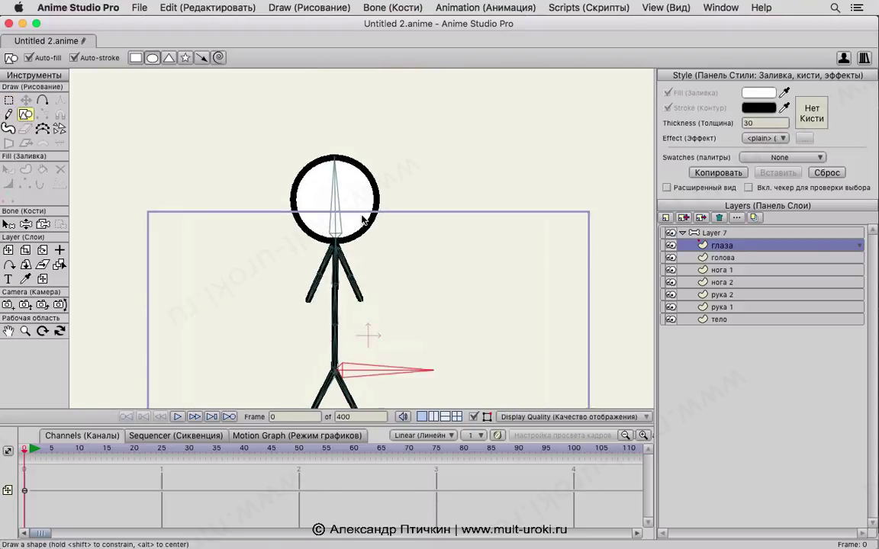
left_click_drag(339, 179, 364, 205)
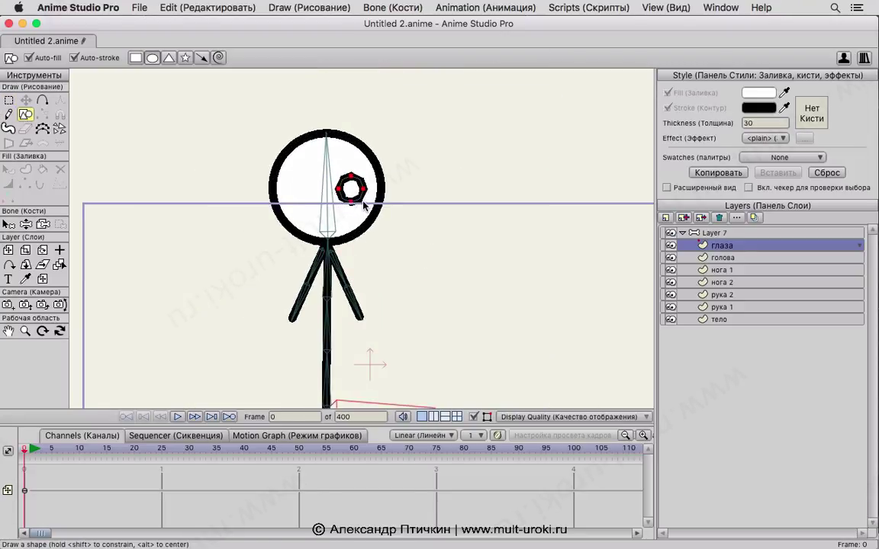
left_click(8, 169)
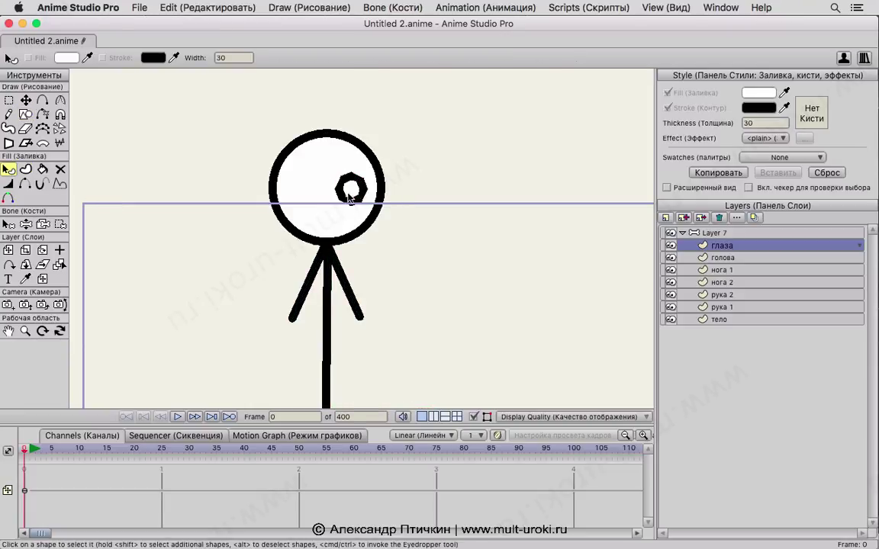
left_click(758, 92)
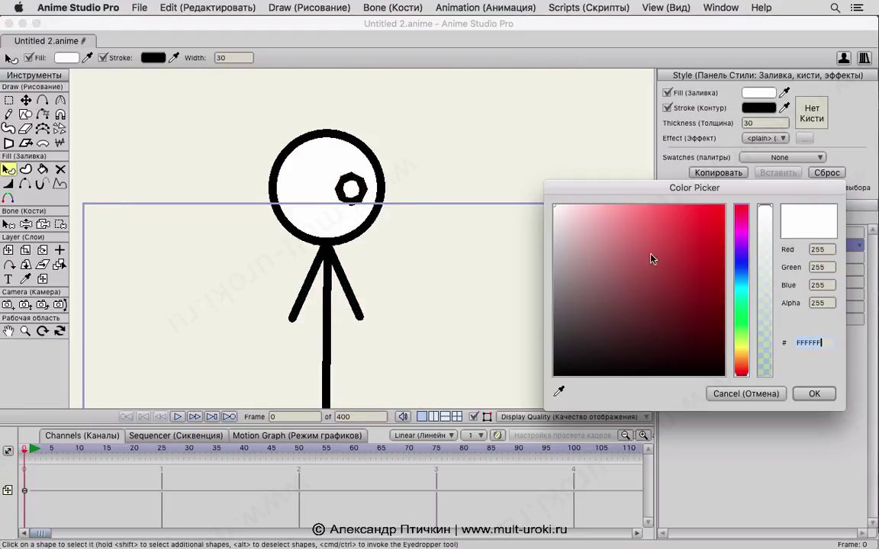
left_click_drag(653, 254, 532, 409)
left_click(816, 394)
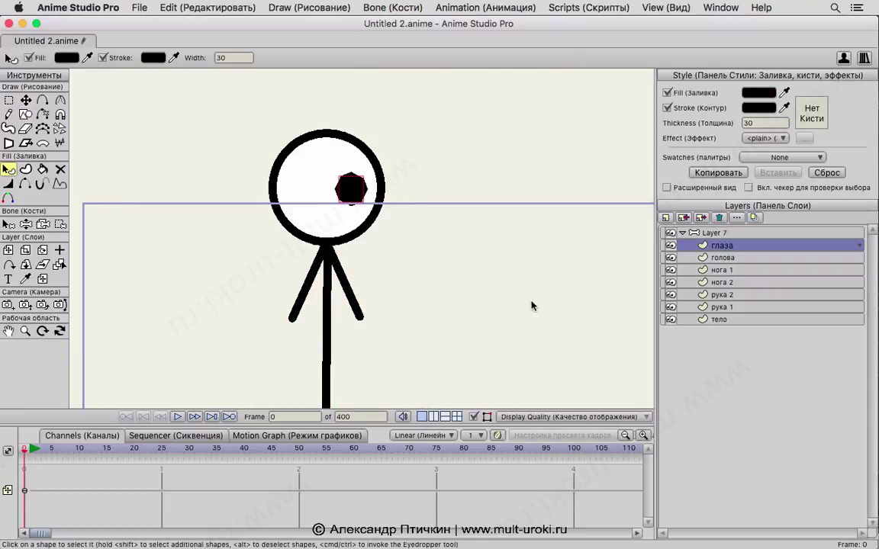
Duplicate the black eye and place the copy level with it on the left-hand half of the head.
left_click(25, 100)
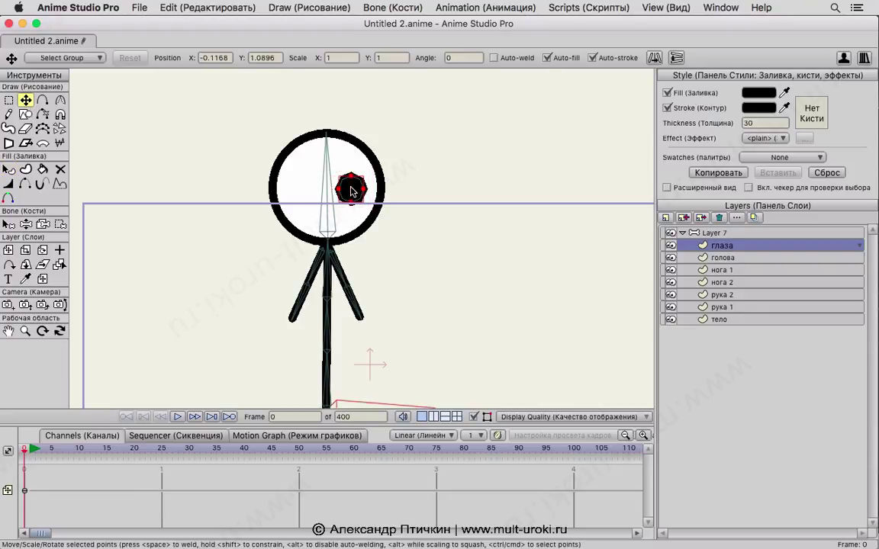
key("super+c")
key("super+v")
left_click_drag(351, 189, 306, 189)
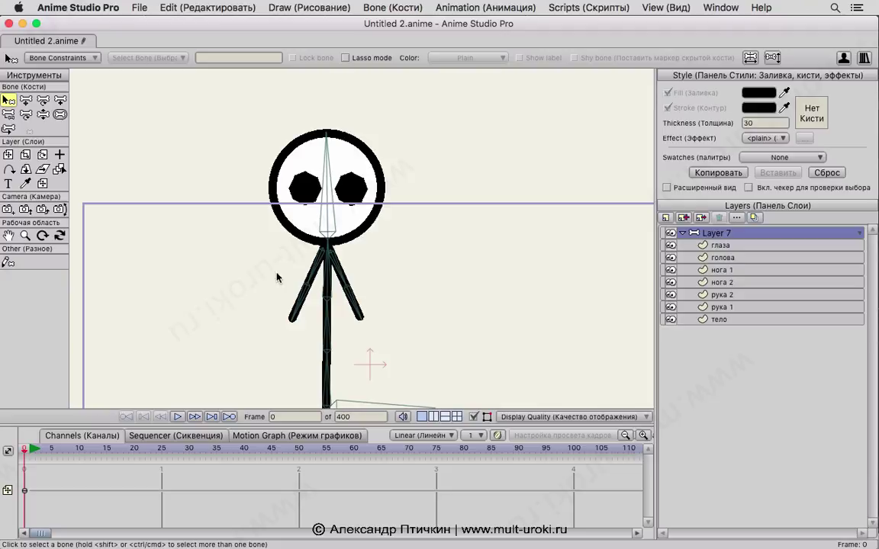
Add a vertical control bone to the upper right of the head on the bone layer Layer 7.
scroll(392, 289, "down", 4)
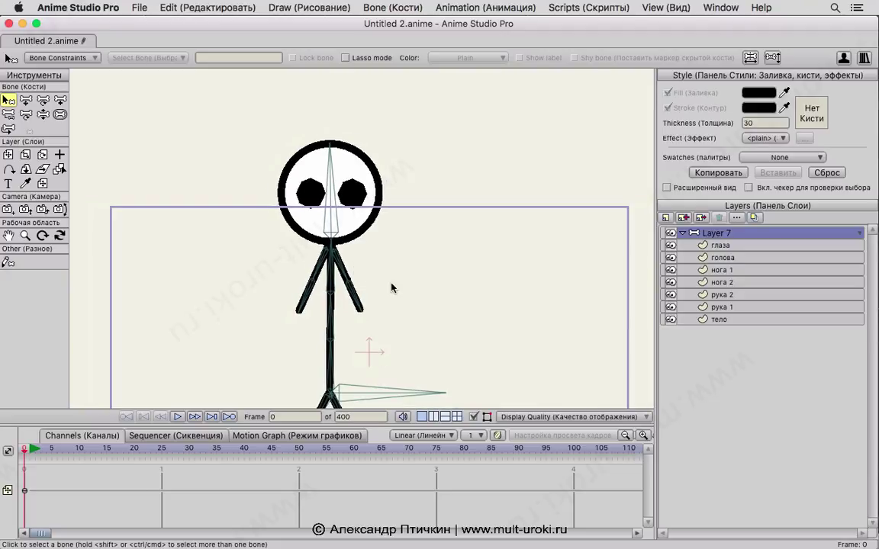
left_click(60, 100)
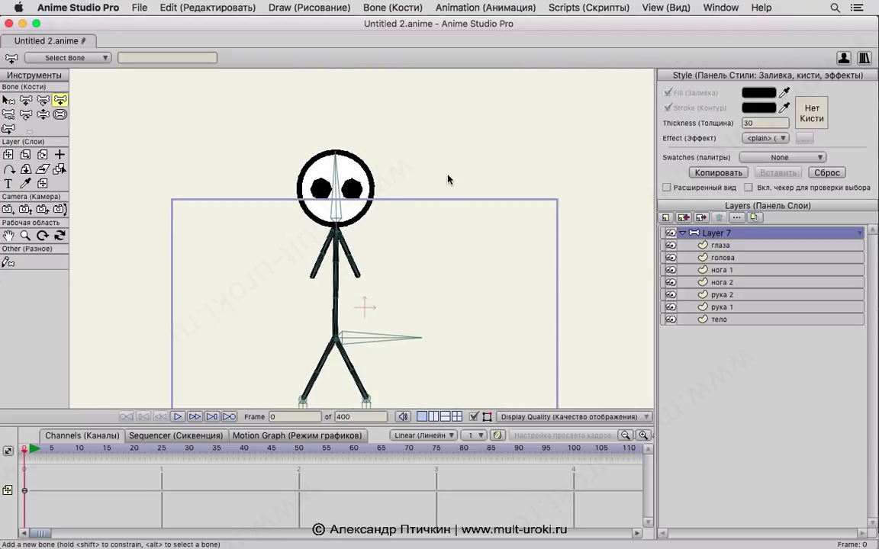
left_click_drag(421, 177, 420, 116)
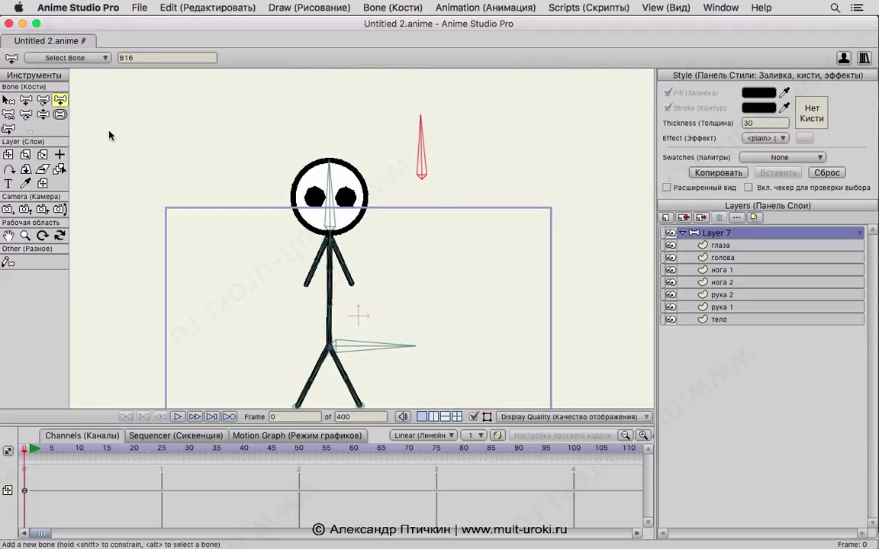
Reparent the new control bone to the head bone and deselect all bones.
left_click(59, 114)
left_click(8, 100)
left_click(8, 114)
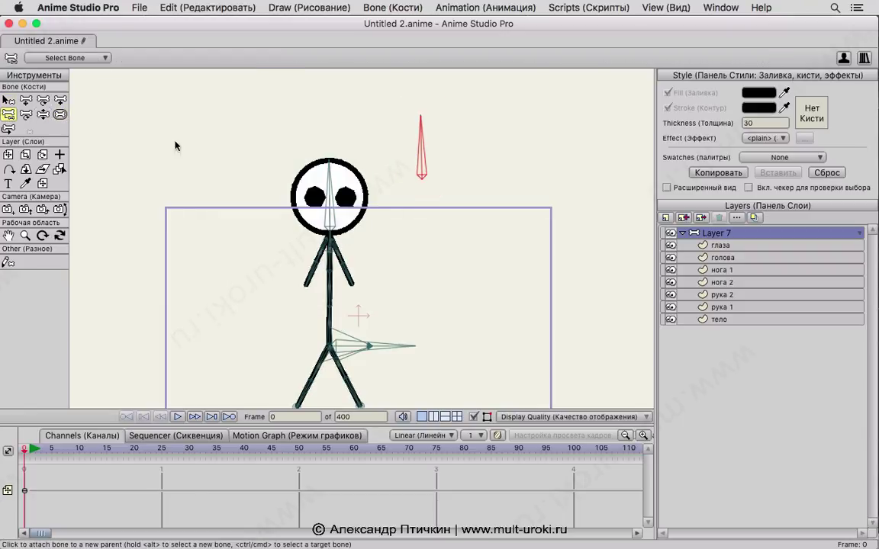
left_click(330, 187)
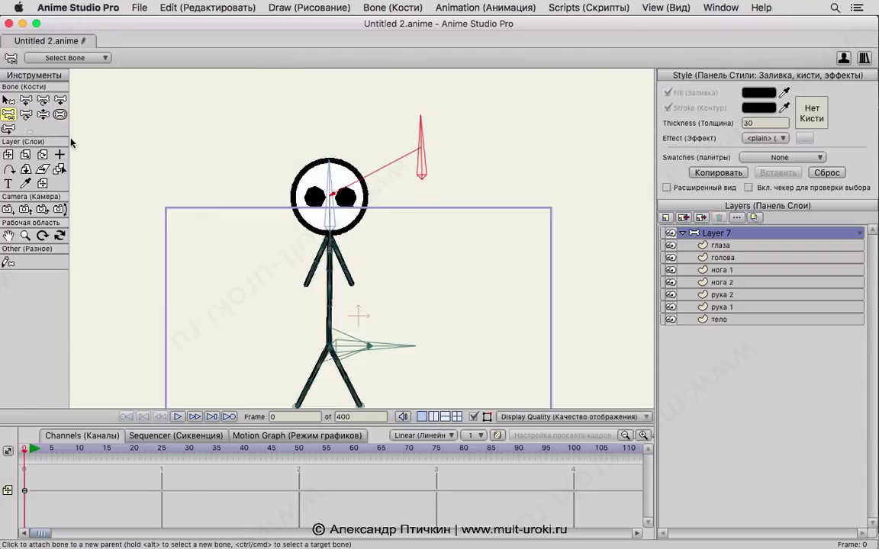
left_click(7, 100)
left_click(406, 225)
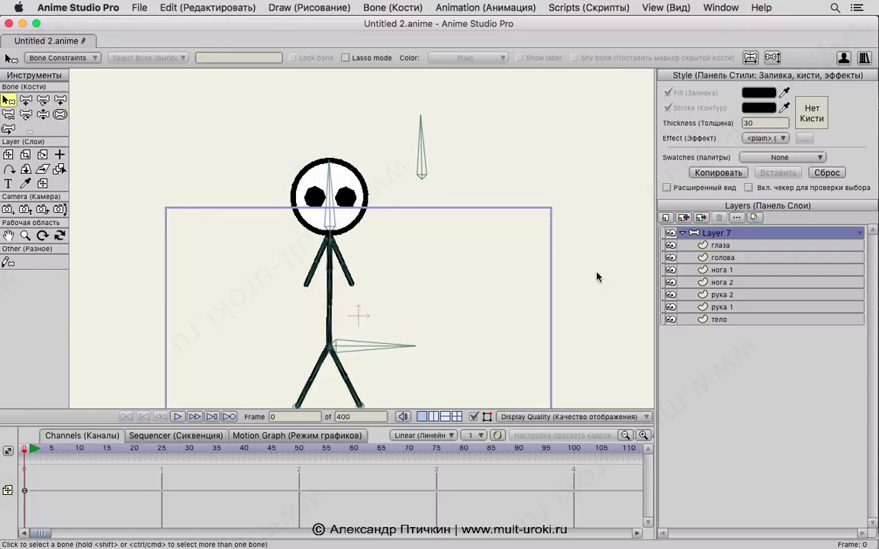
Add a group layer named голова above the глаза layer inside the bone layer.
left_click(720, 245)
left_click(665, 217)
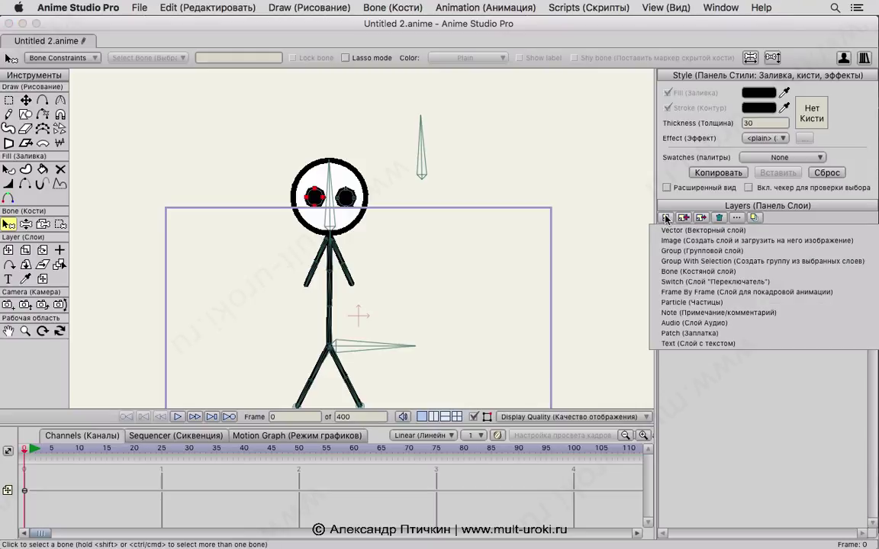
left_click(690, 251)
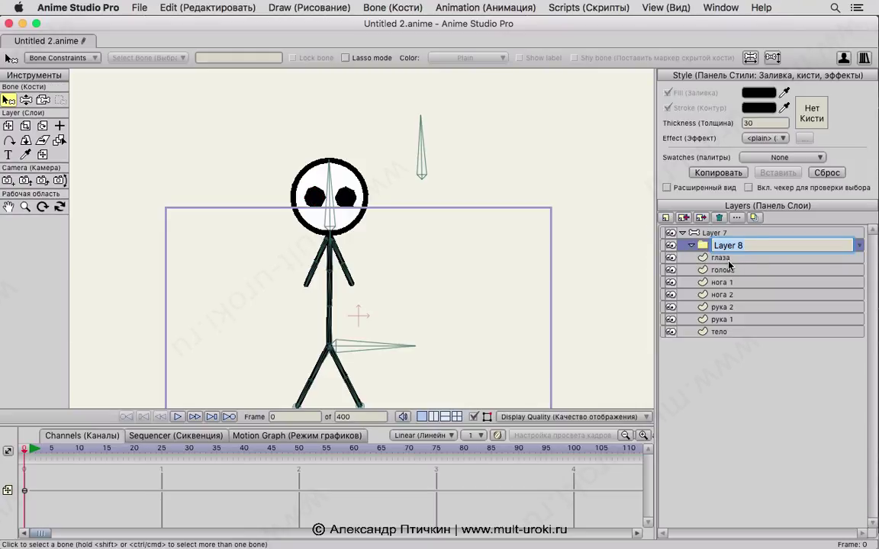
type("голова")
key("Return")
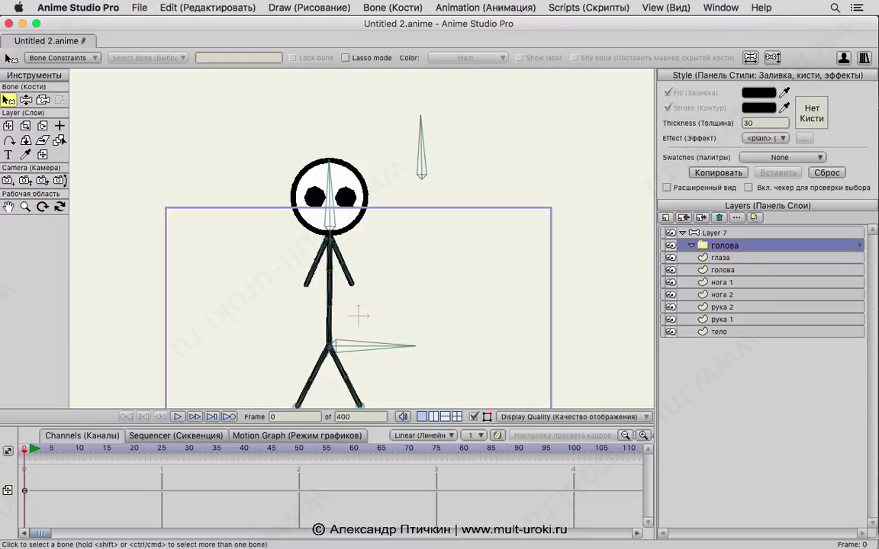
Move the глаза and голова vector layers into the голова group, with глаза placed above голова.
left_click(725, 259)
left_click(723, 269, "shift")
mouse_move(721, 261)
left_mouse_down()
mouse_move(723, 246)
mouse_move(736, 275)
mouse_move(732, 258)
left_mouse_up()
left_click(733, 271)
left_click(731, 259)
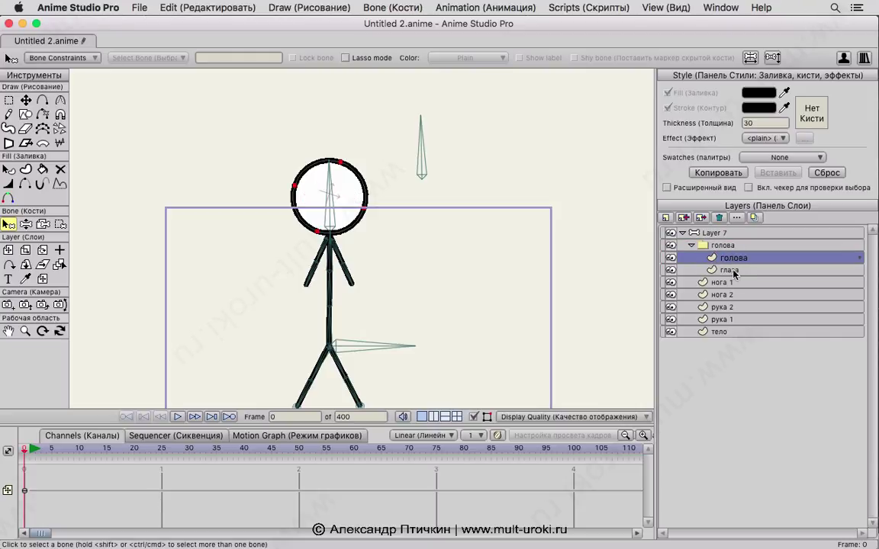
left_click(732, 258)
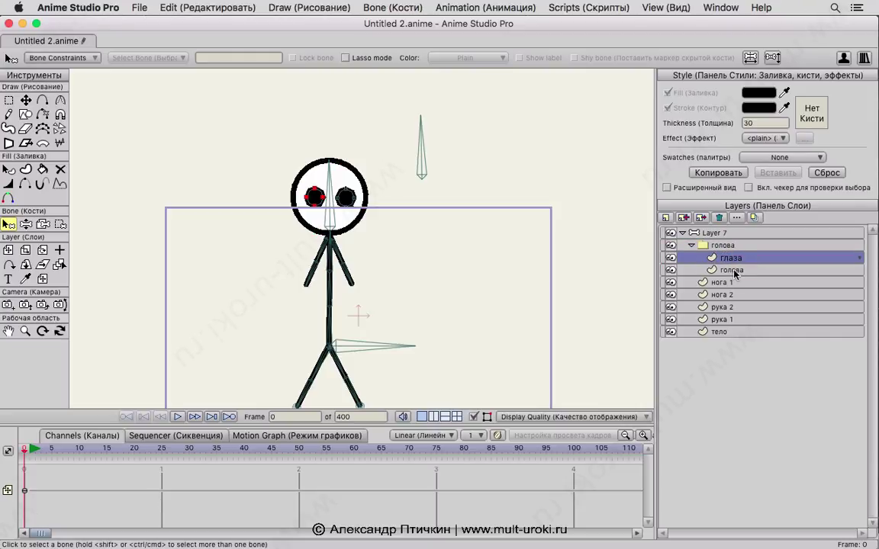
Bind the глаза layer to the vertical control bone beside the head.
left_click(43, 225)
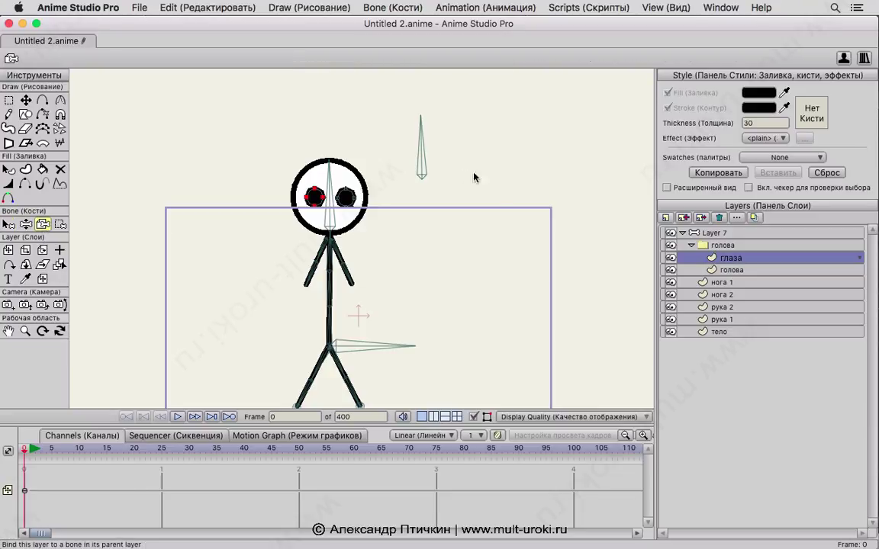
left_click(422, 172)
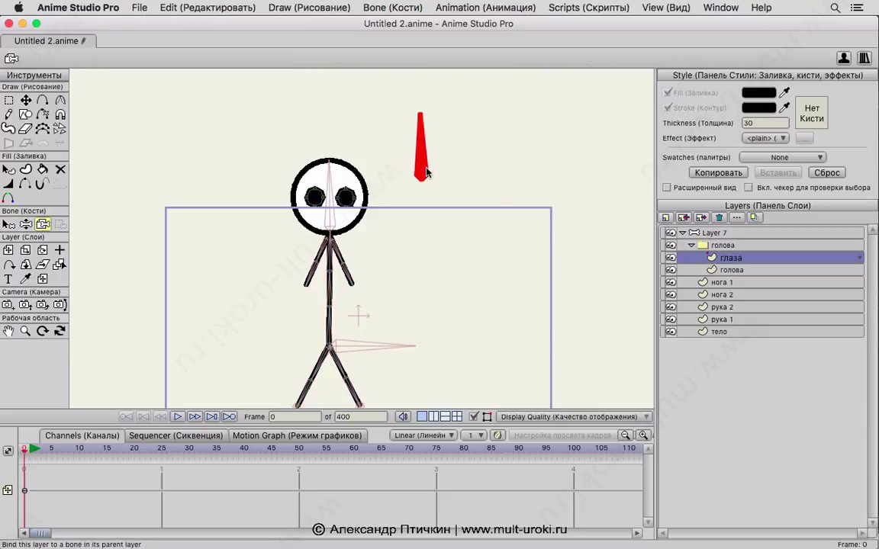
Set the голова group's mask to Hide all in its layer settings.
double_click(734, 245)
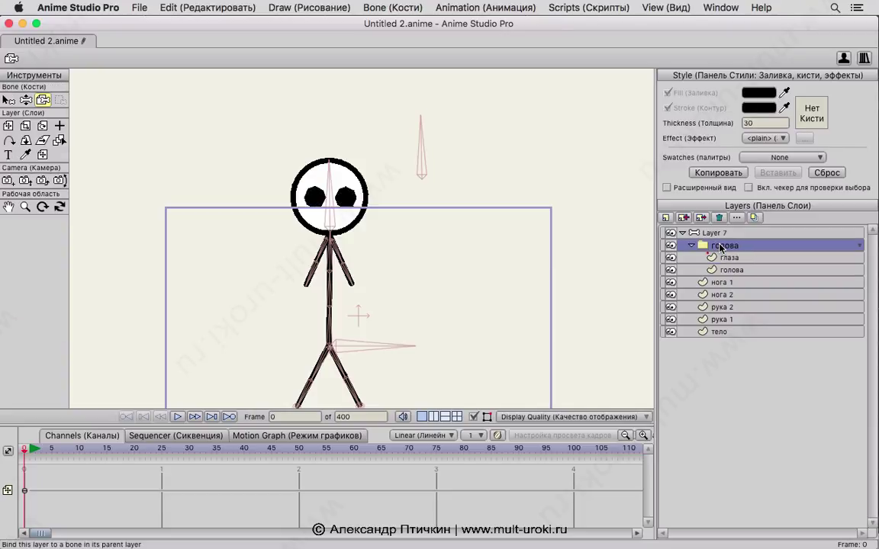
left_click(523, 104)
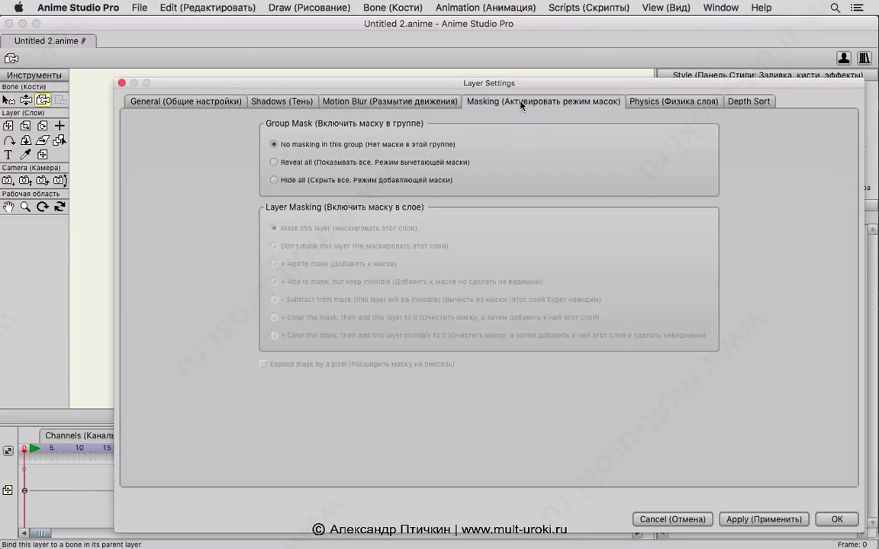
left_click(275, 181)
left_click(837, 519)
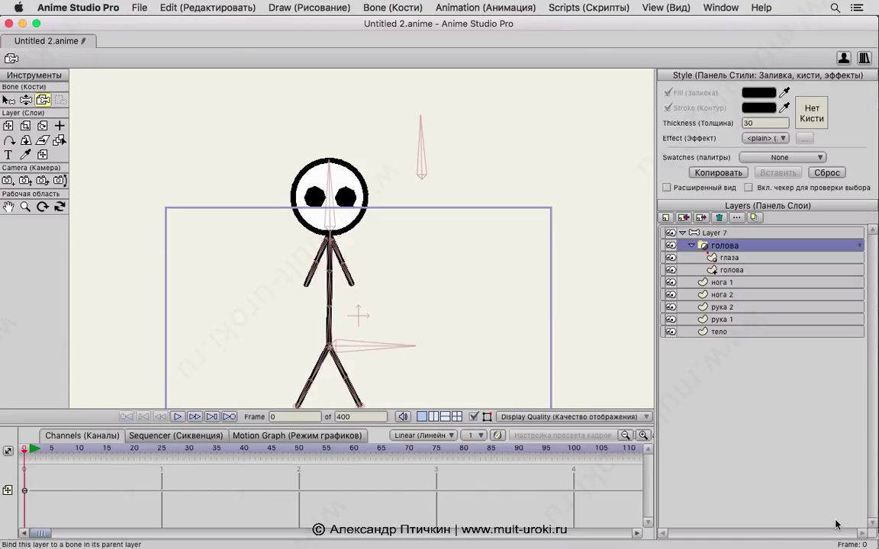
Test the eye control on frame 1 by moving the vertical bone beside the head on Layer 7.
left_click(32, 450)
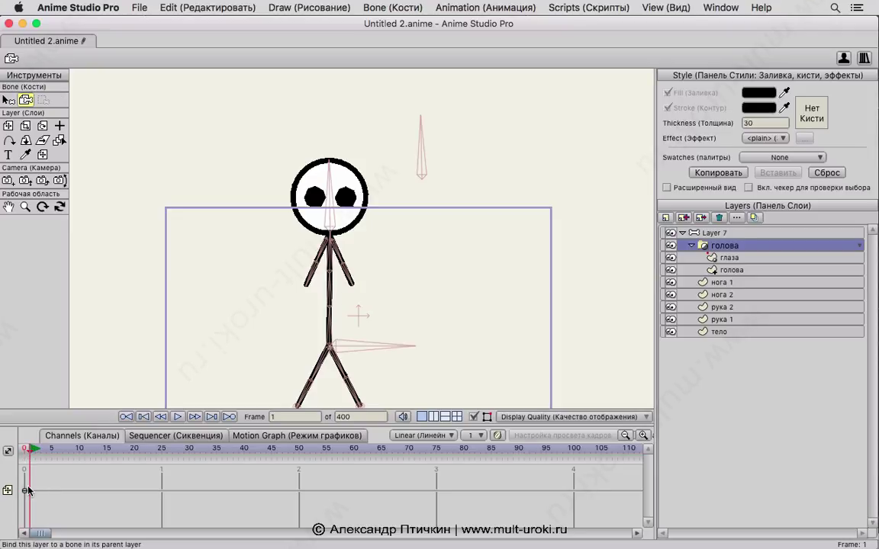
left_click(679, 232)
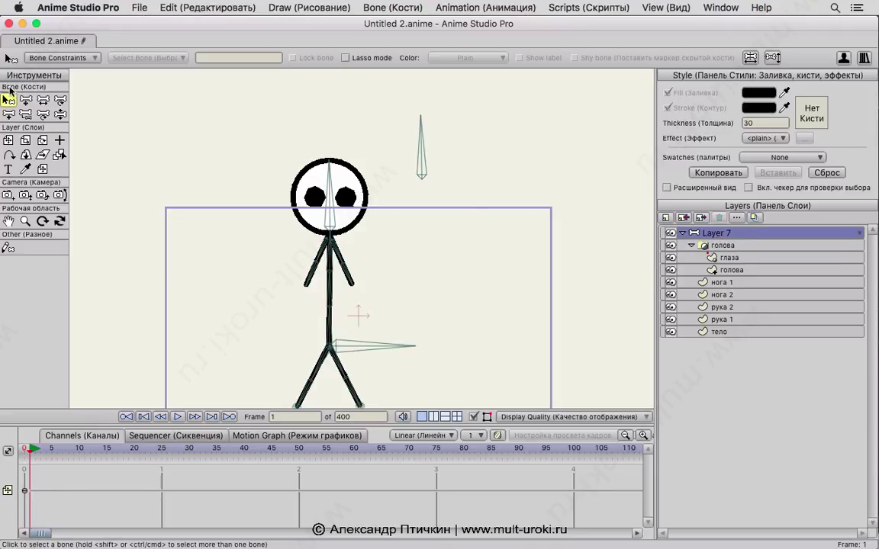
left_click(25, 100)
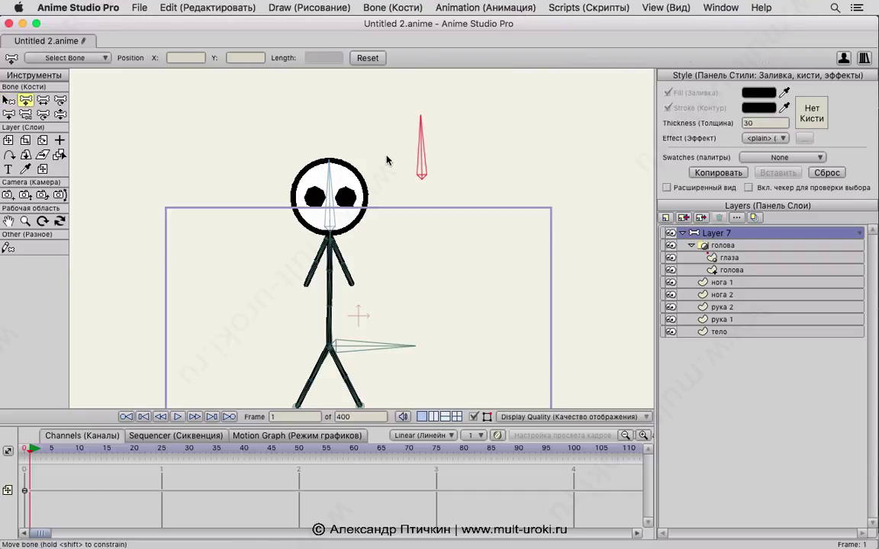
left_click_drag(419, 164, 421, 142)
Manipulate the torso and arm bones to raise the right-hand arm on frame 1, and shift the eye control bone.
left_click(61, 114)
left_click_drag(333, 274, 299, 308)
left_click_drag(285, 282, 424, 113)
left_click(26, 100)
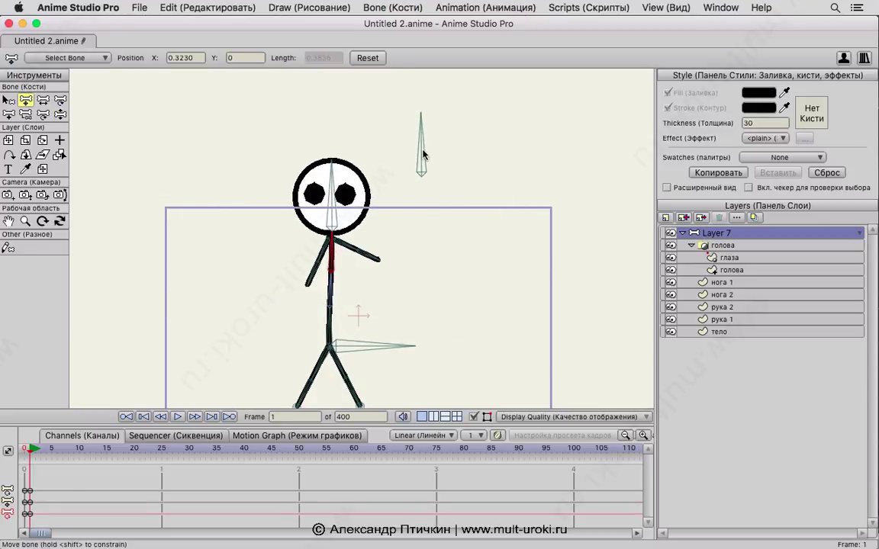
mouse_move(422, 155)
left_mouse_down()
mouse_move(428, 161)
mouse_move(418, 155)
left_mouse_up()
Test the legs on frame 1 by moving the horizontal hip bone to the left and repositioning both foot target bones.
scroll(432, 212, "down", 5)
left_click_drag(352, 288, 315, 283)
left_click_drag(365, 383, 243, 354)
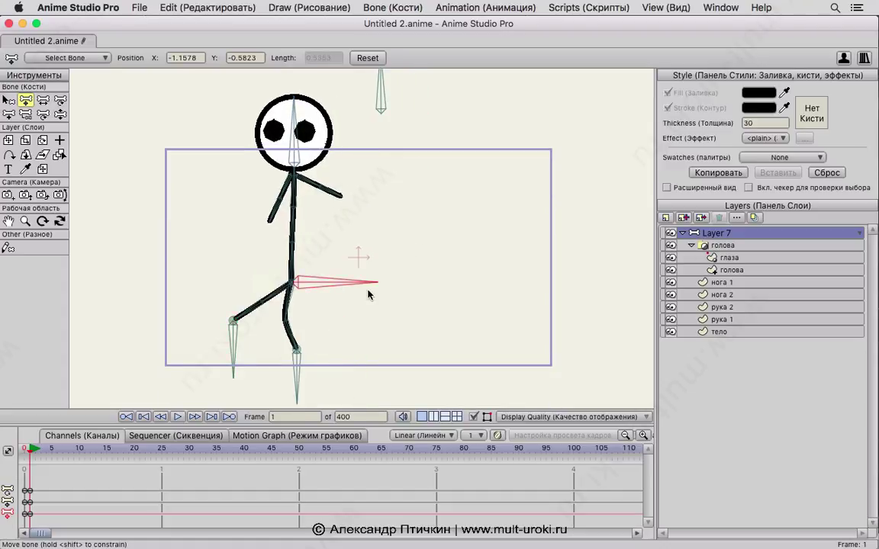
left_click_drag(368, 293, 317, 277)
left_click_drag(296, 376, 277, 332)
left_click_drag(303, 273, 295, 262)
scroll(439, 341, "down", 1)
scroll(438, 338, "down", 1)
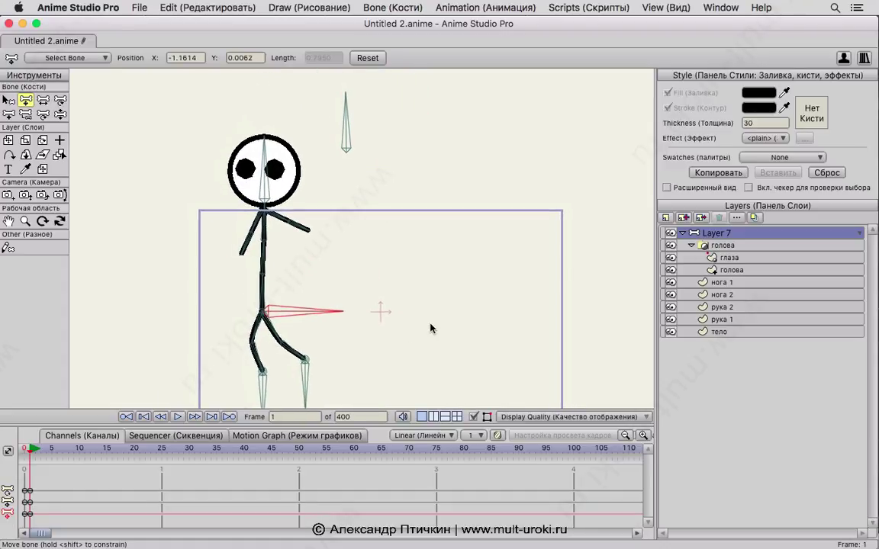
left_click_drag(411, 292, 411, 282)
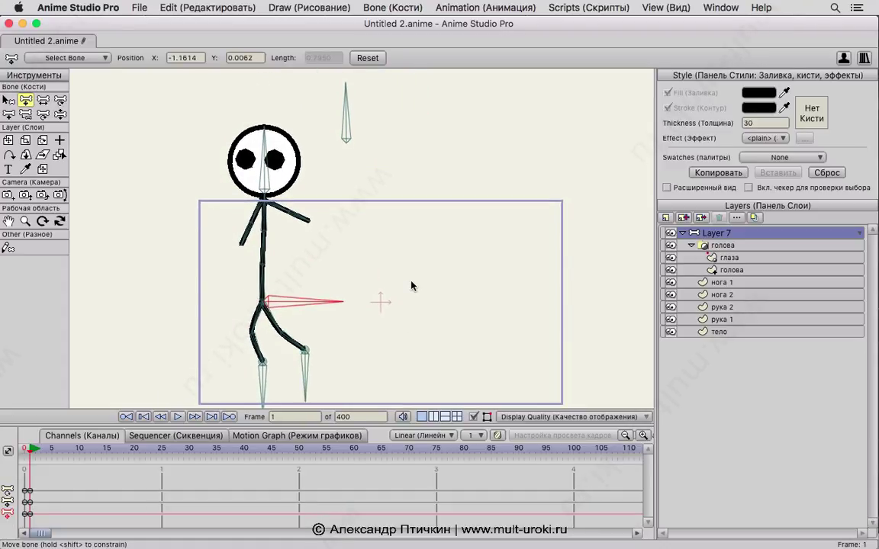